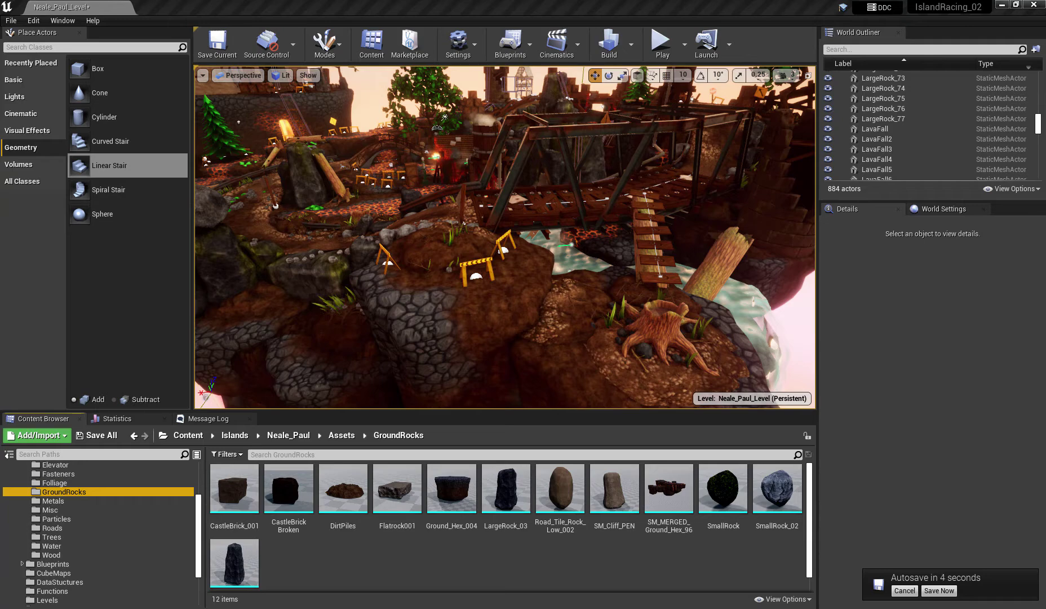
Step: Place the Ground_Hex_004 mesh from the GroundRocks folder at the near edge of the island
right_drag(505, 236, 483, 223)
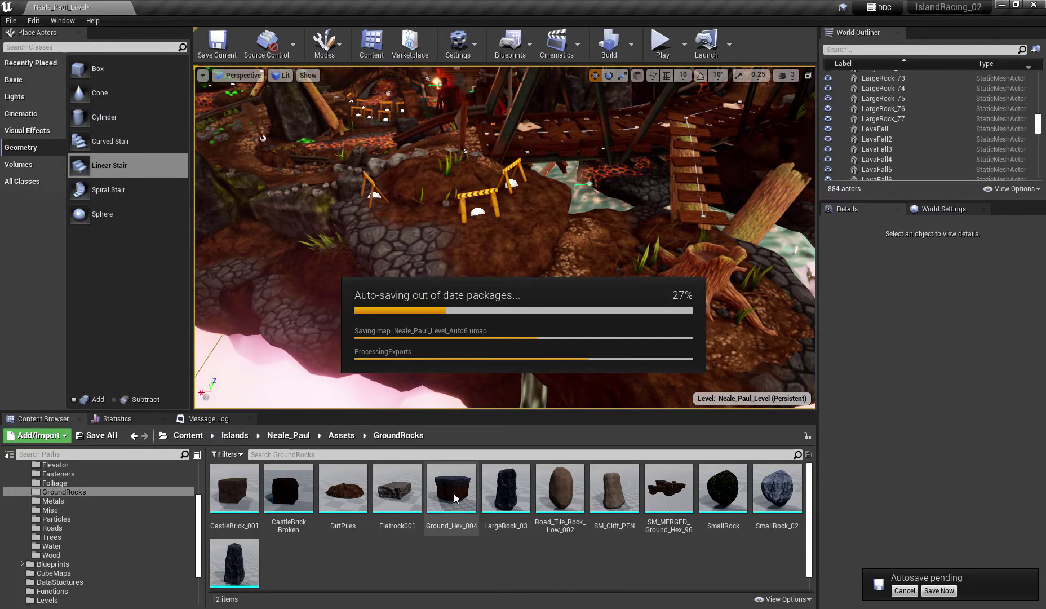
drag(455, 497, 357, 404)
scroll(356, 403, down, 5)
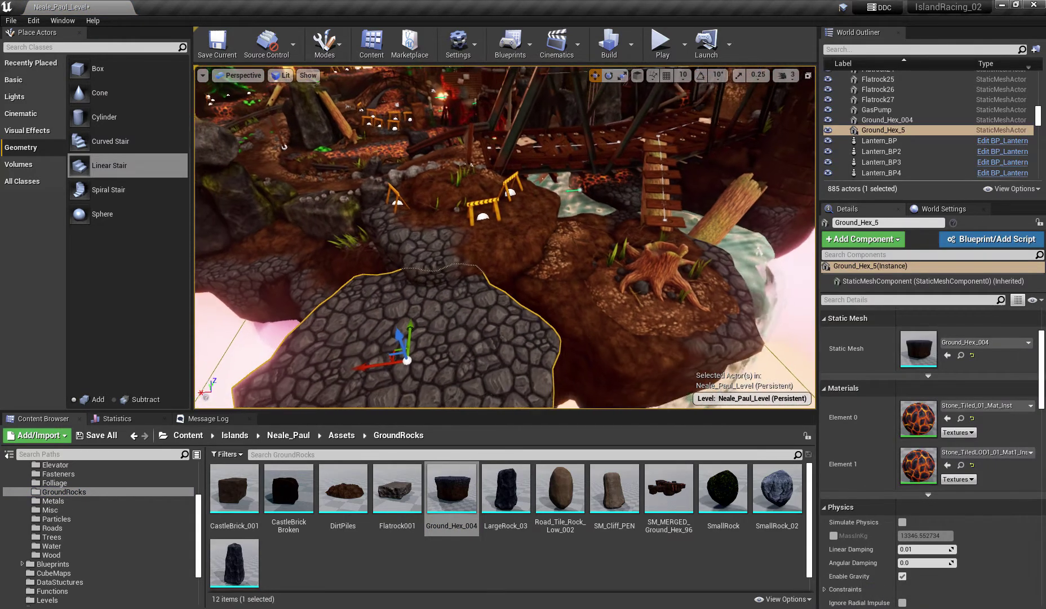
right_drag(644, 343, 620, 386)
mouse_move(644, 344)
right_down()
mouse_move(645, 307)
mouse_move(630, 359)
right_up()
Step: Examine the placed ground rock's shape and stone surface from above, from the side and up close
key(f)
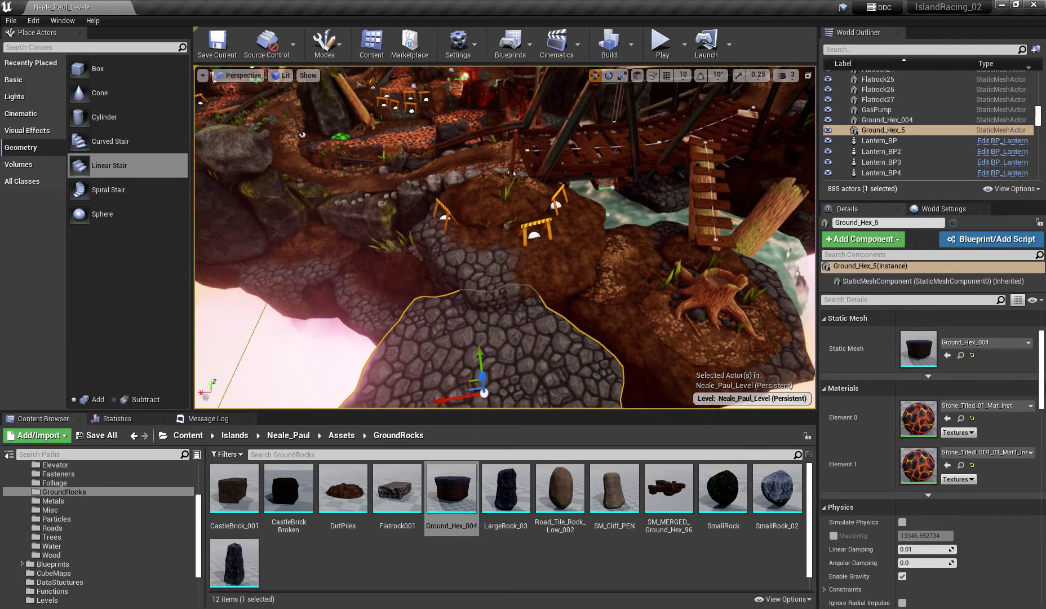
right_drag(715, 5, 665, 2)
right_drag(504, 236, 496, 268)
right_drag(538, 196, 538, 196)
drag(526, 212, 499, 230)
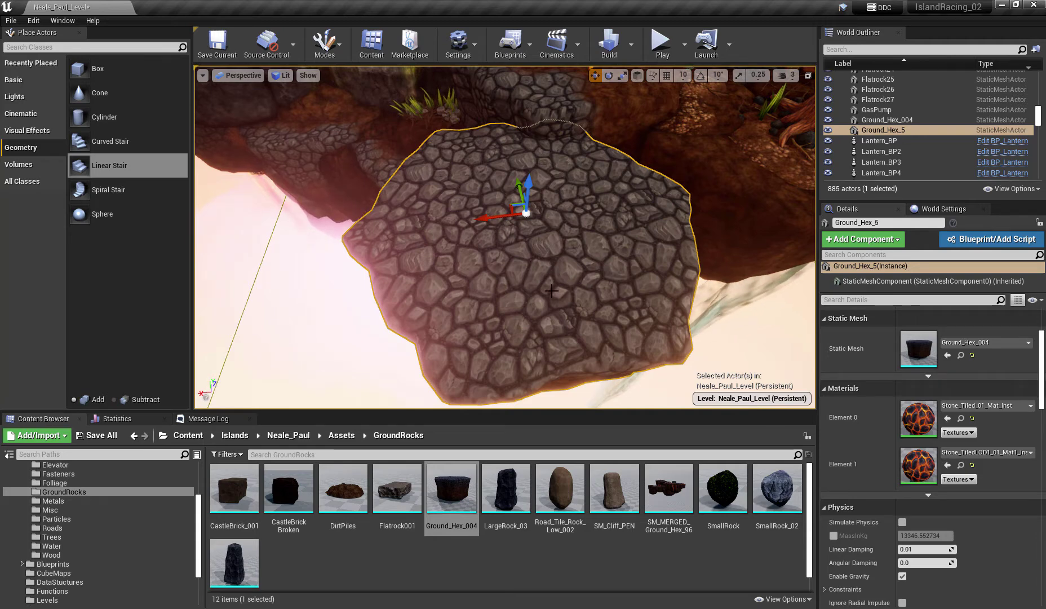
alt+drag(552, 291, 552, 197)
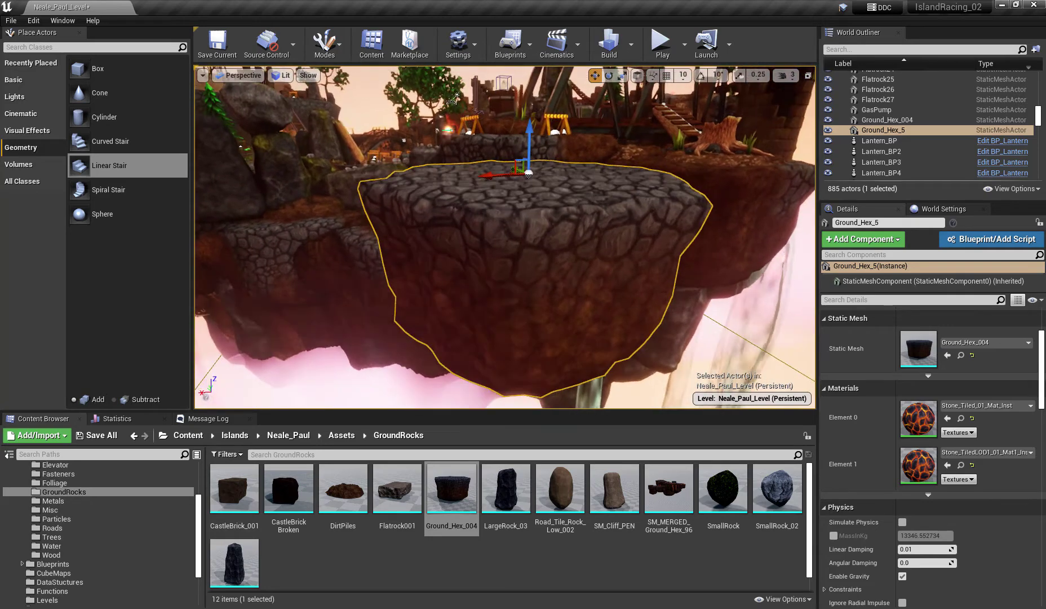
alt+right_drag(552, 291, 614, 291)
alt+drag(552, 291, 555, 315)
alt+drag(501, 140, 387, 241)
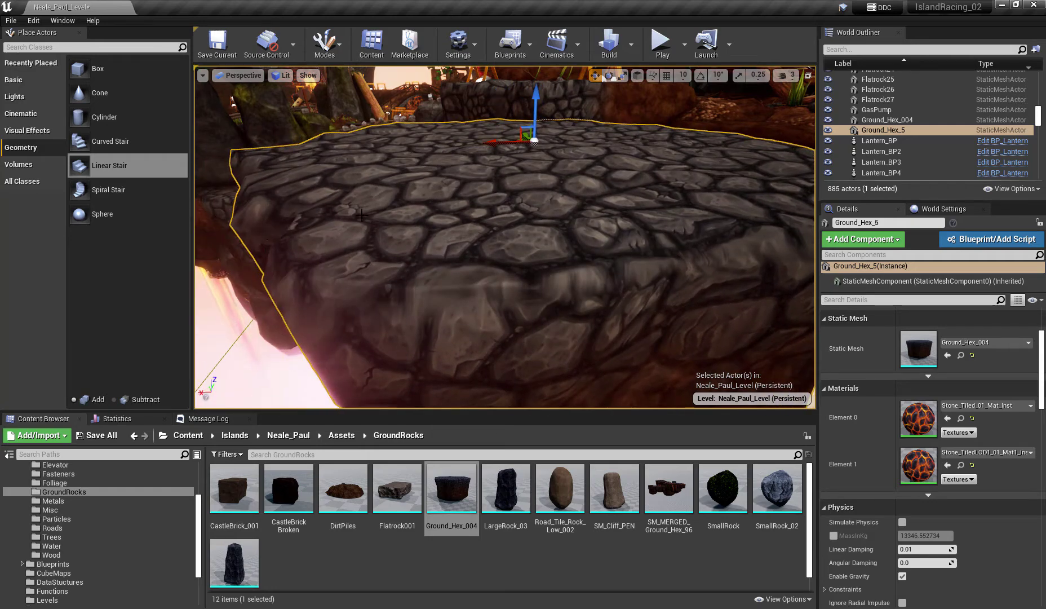
scroll(434, 281, down, 4)
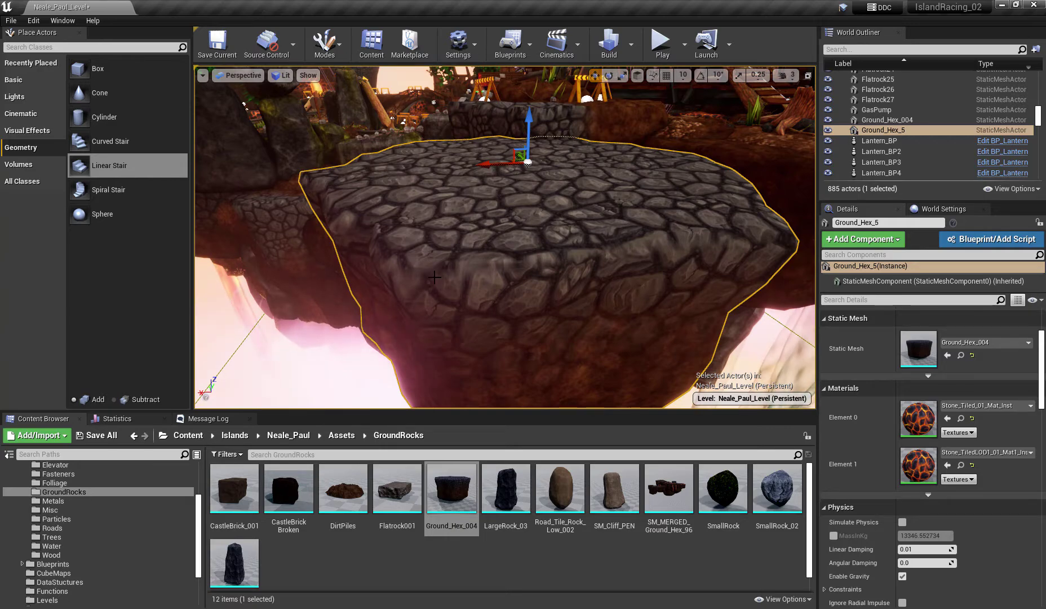
mouse_move(419, 161)
right_down()
mouse_move(421, 198)
mouse_move(418, 161)
right_up()
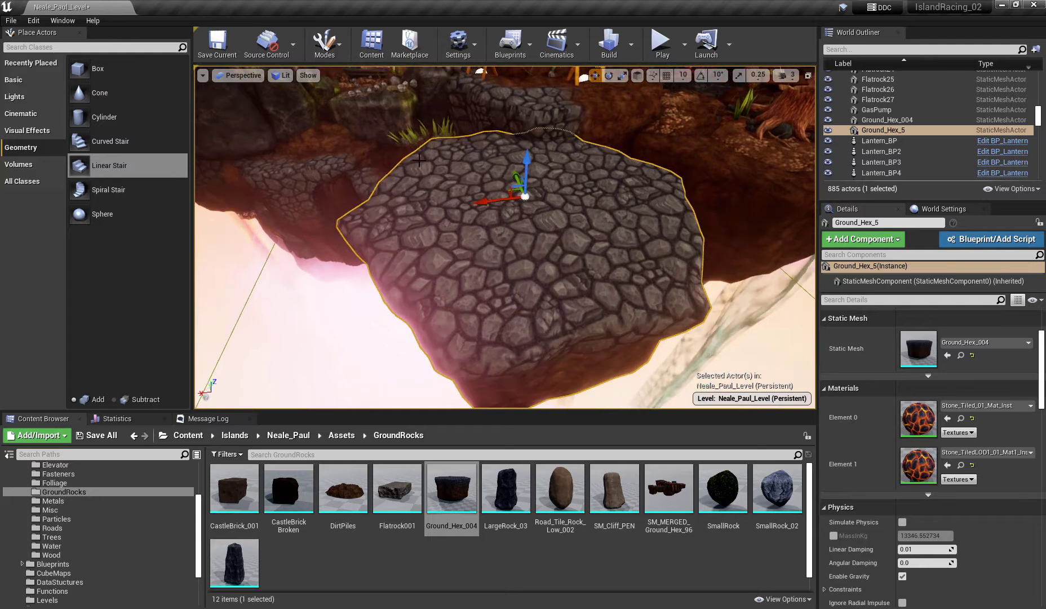
right_drag(486, 207, 486, 208)
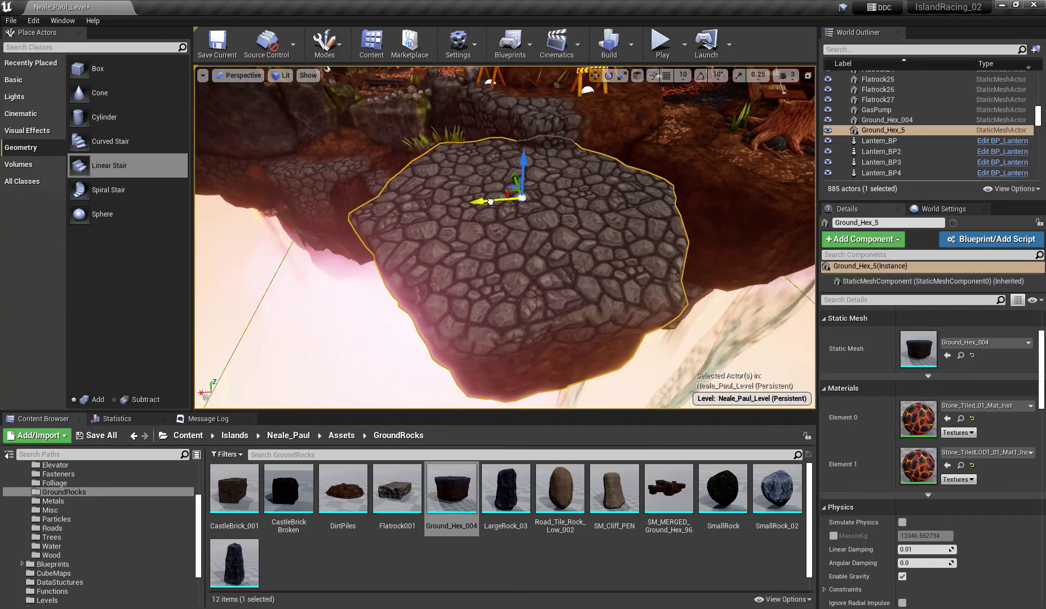
Step: Duplicate the ground rock and position the copy beside and slightly below the original so that they overlap
alt+drag(491, 201, 376, 207)
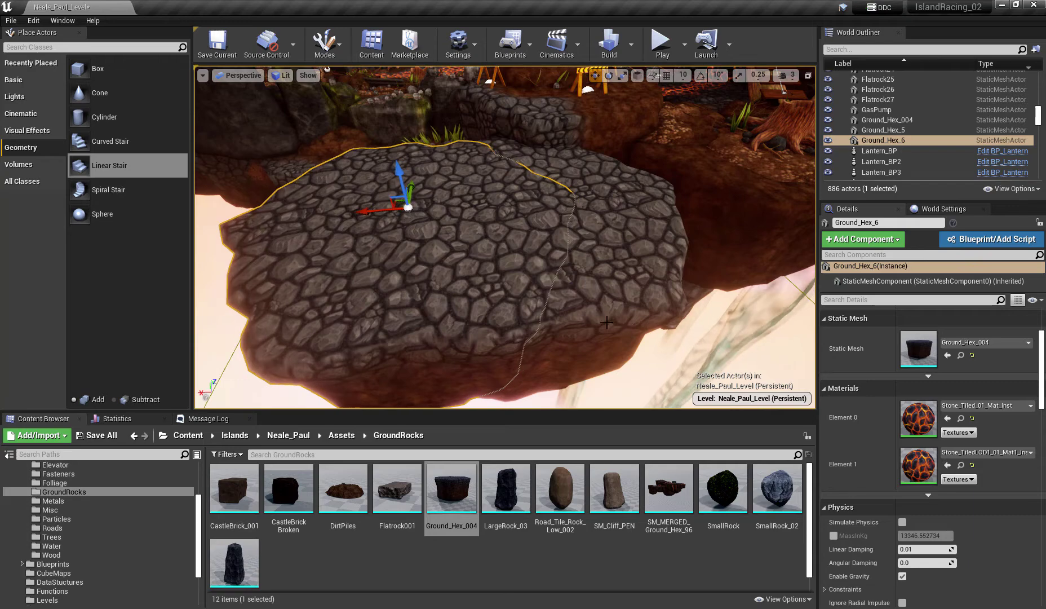
click(686, 315)
right_drag(686, 315, 683, 381)
right_drag(509, 321, 509, 254)
click(367, 303)
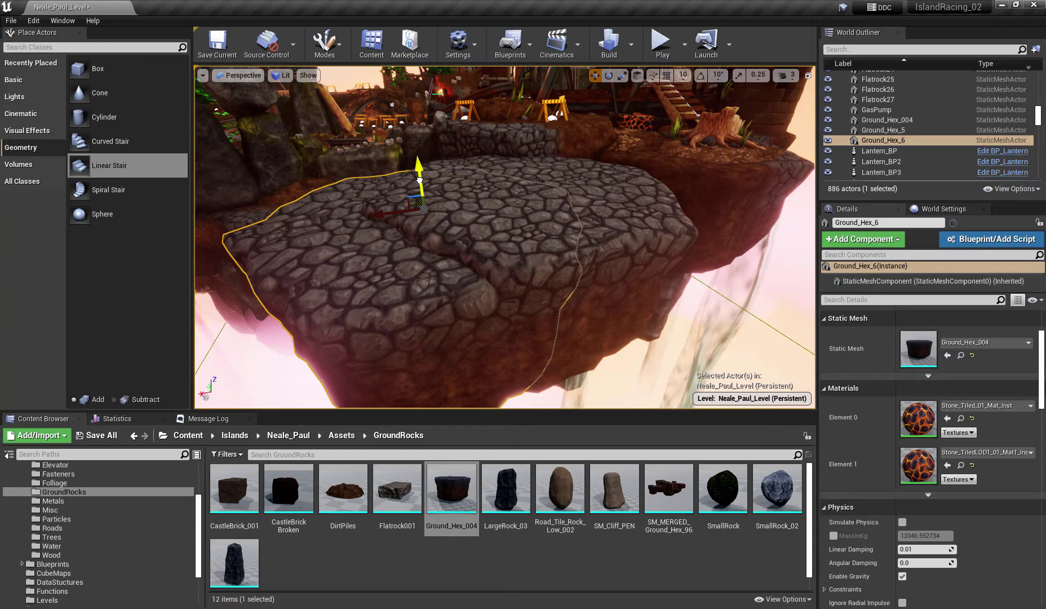
drag(390, 212, 326, 221)
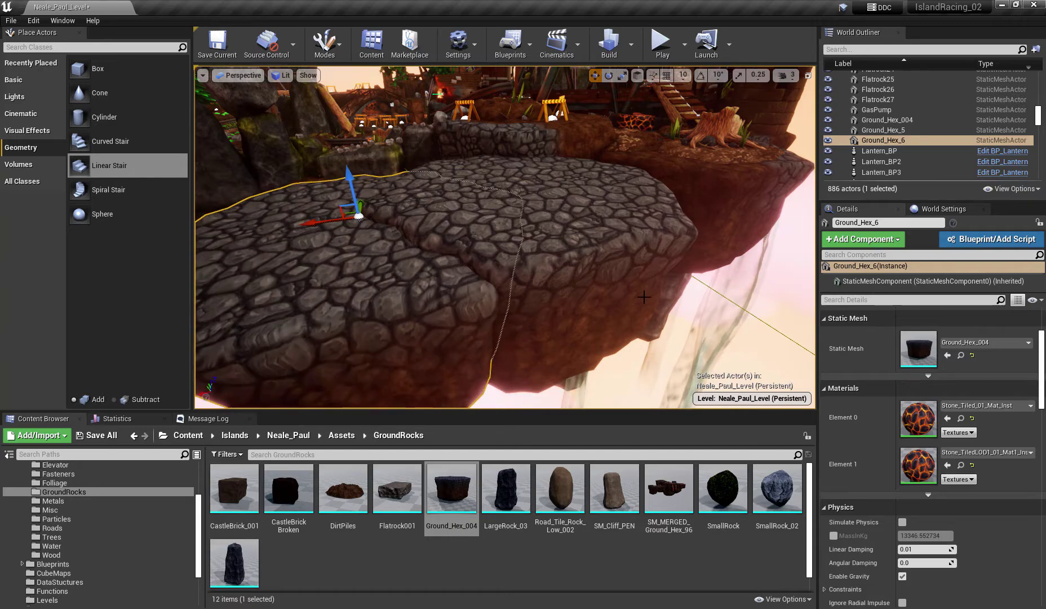
right_drag(644, 296, 659, 301)
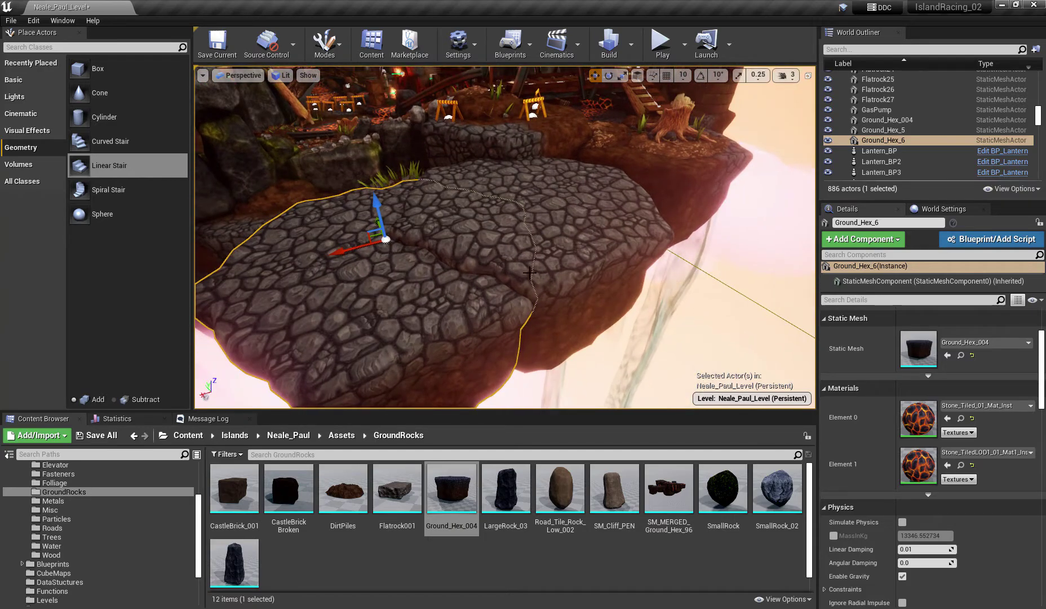
drag(377, 211, 384, 226)
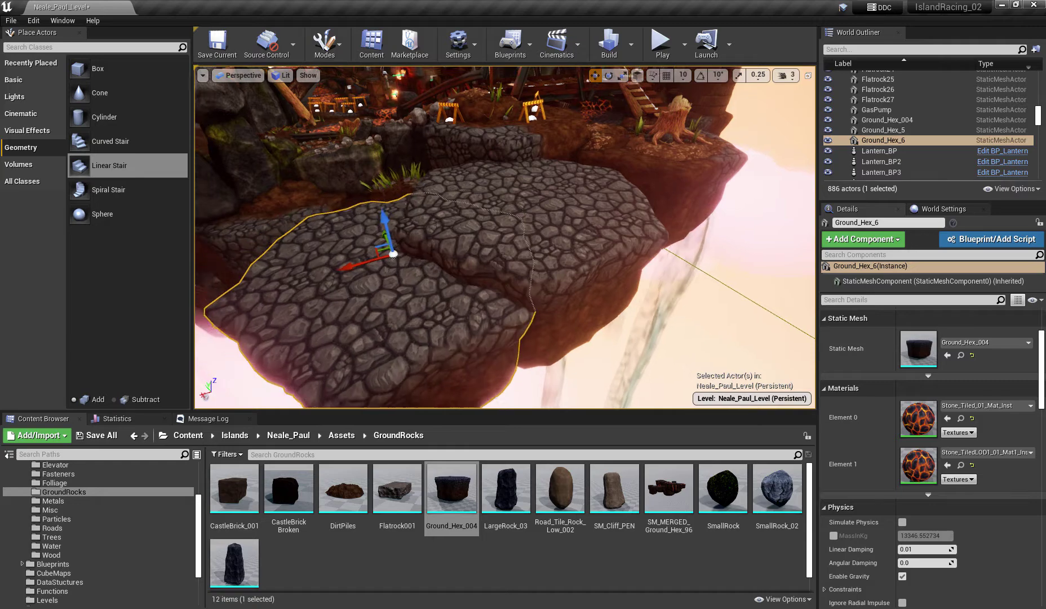
Step: Place a DirtPiles mesh over the seam between the two ground rocks, flatten it and stretch it along the seam
right_drag(636, 285, 644, 292)
click(636, 285)
drag(343, 488, 477, 309)
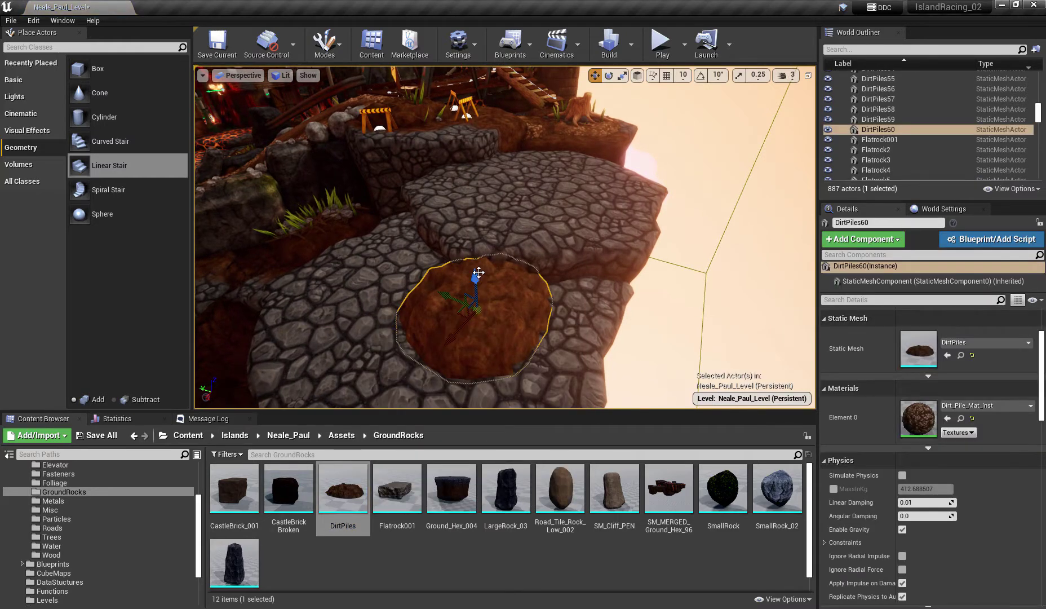
key(r)
drag(475, 281, 489, 299)
key(w)
key(r)
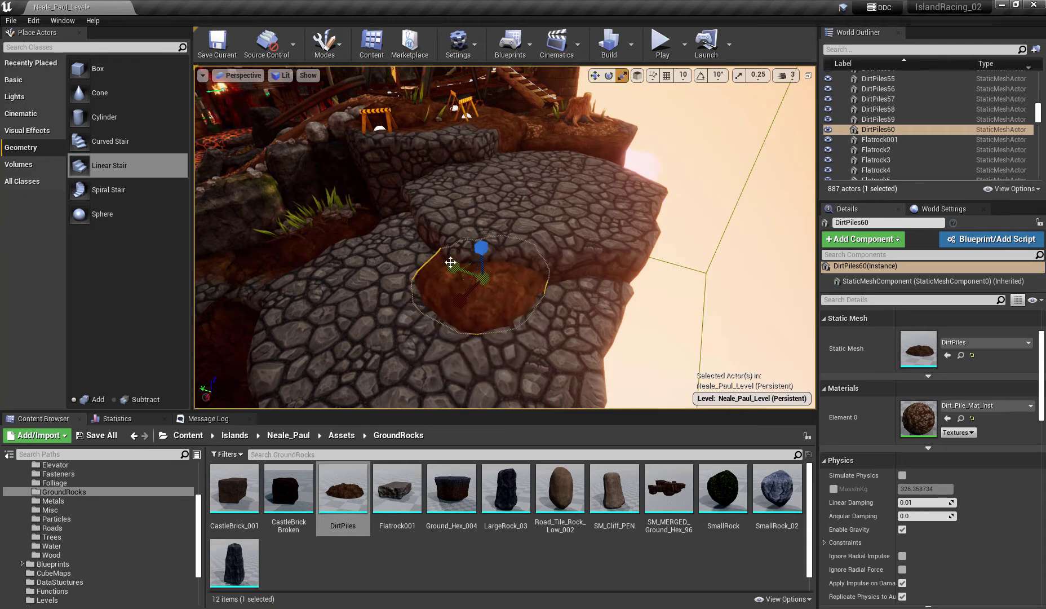
drag(451, 262, 427, 253)
key(w)
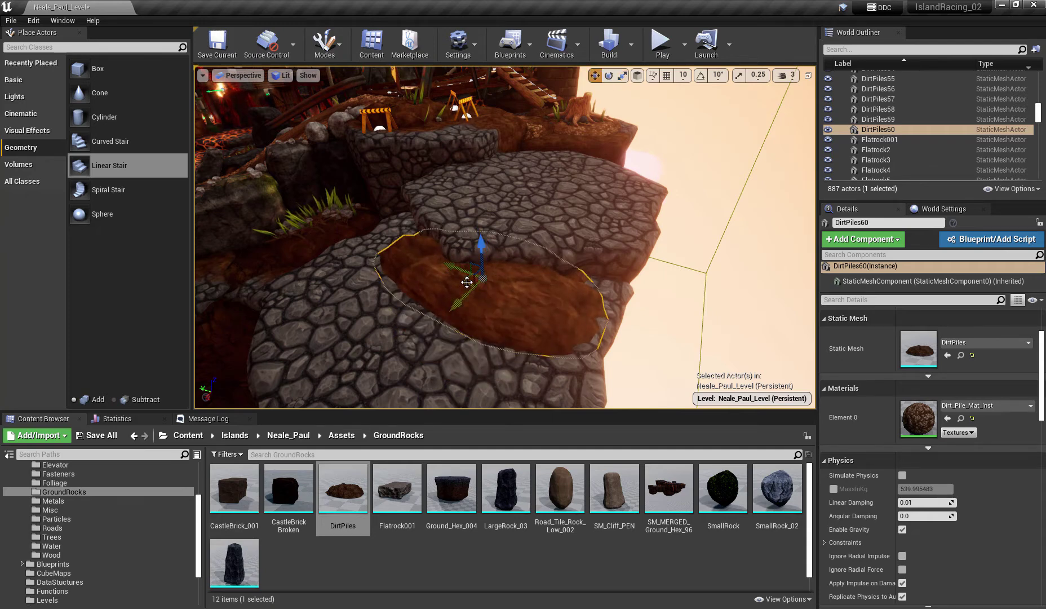
Step: Move the dirt pile closer against the upper ground rock and widen it across the seam
drag(467, 281, 459, 265)
right_drag(670, 341, 670, 341)
key(s)
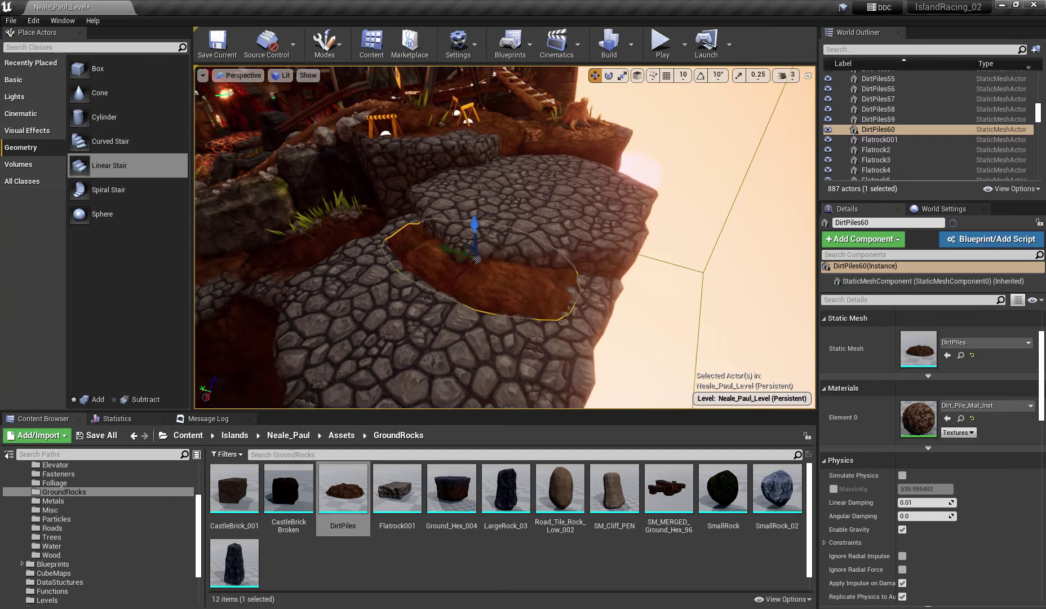
alt+drag(671, 341, 684, 366)
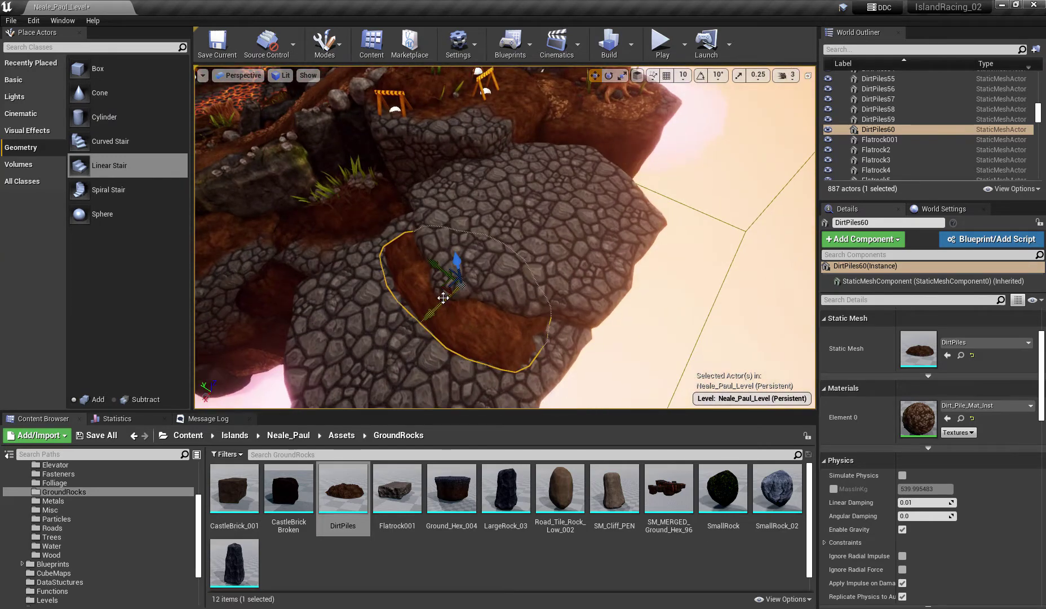
key(r)
drag(440, 314, 435, 272)
key(w)
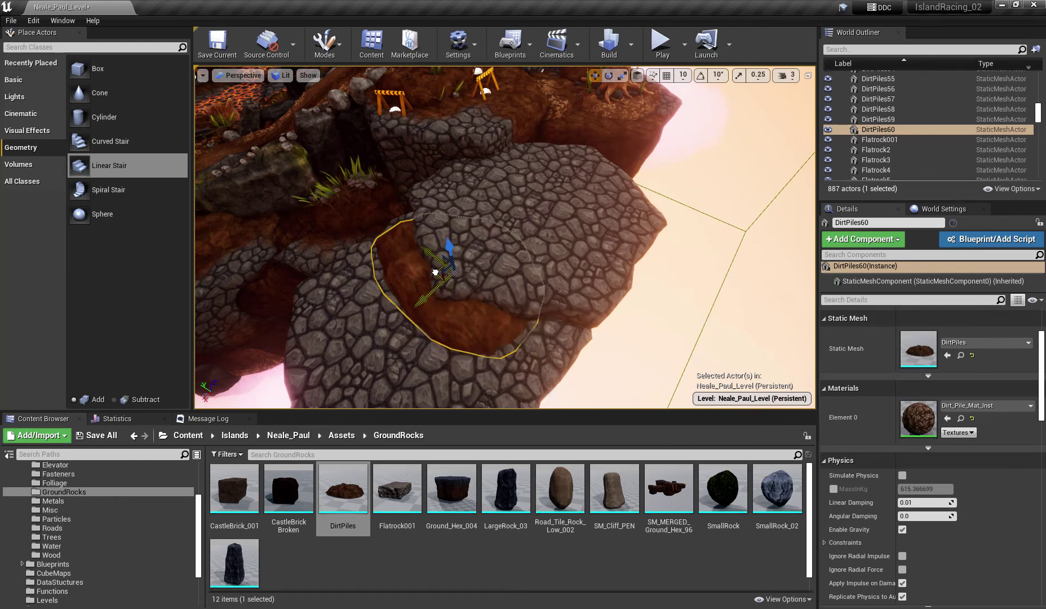
Step: Place a SmallRock_02 mesh at the outer end of the dirt pile and scale it up
right_drag(594, 346, 640, 324)
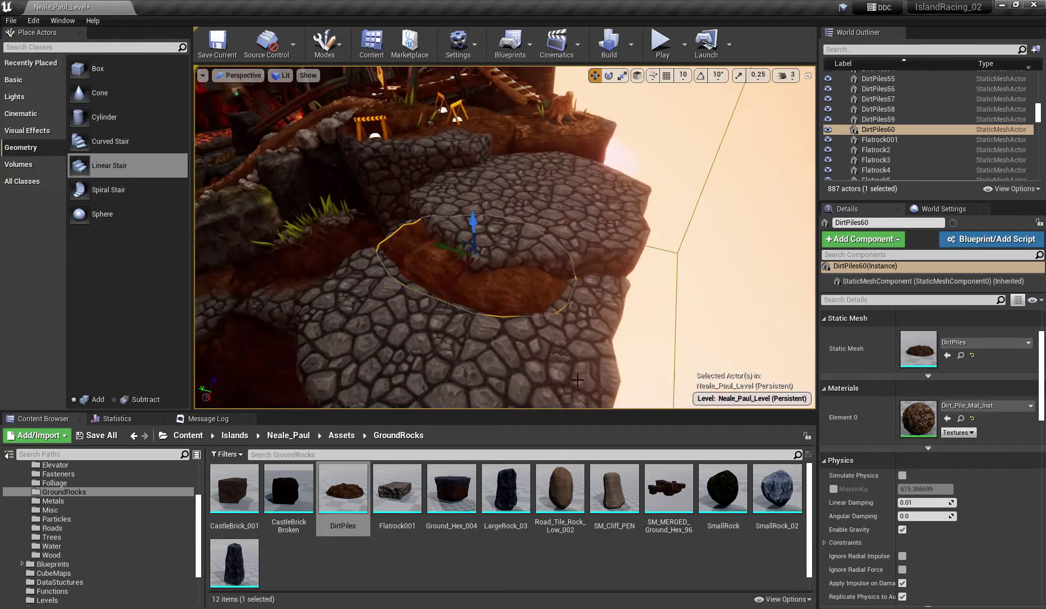
drag(767, 499, 571, 285)
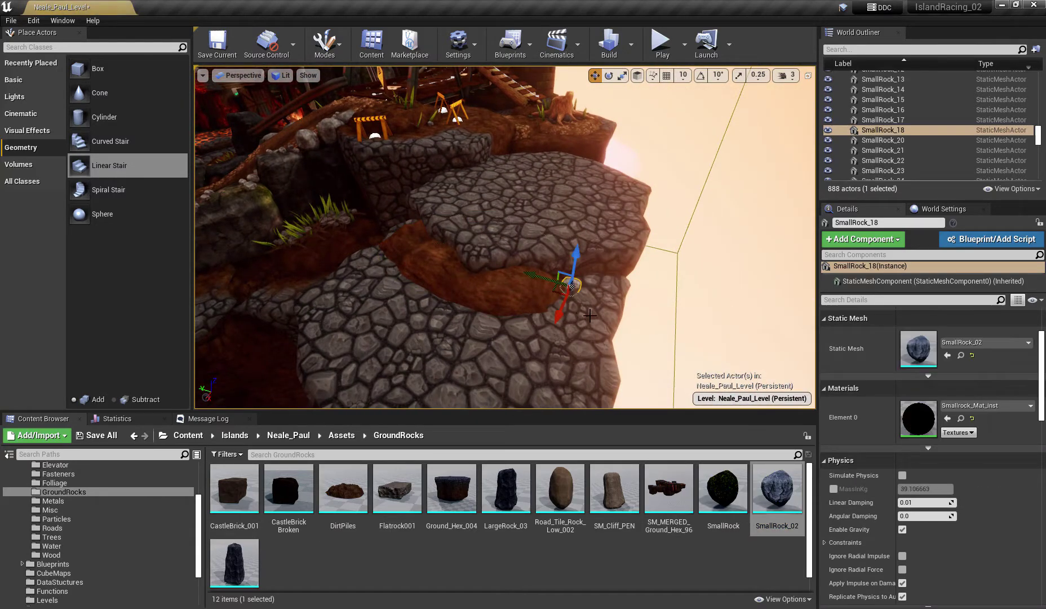
key(r)
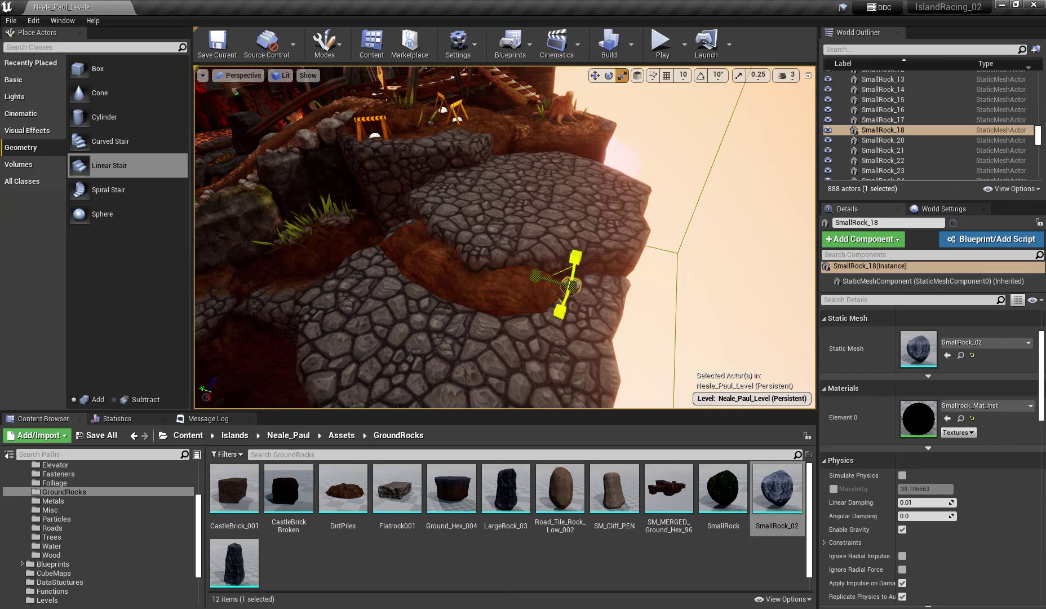
mouse_move(582, 297)
right_down()
mouse_move(589, 271)
mouse_move(564, 324)
mouse_move(564, 296)
right_up()
Step: Rotate the lower ground rock about its vertical axis
click(479, 356)
key(e)
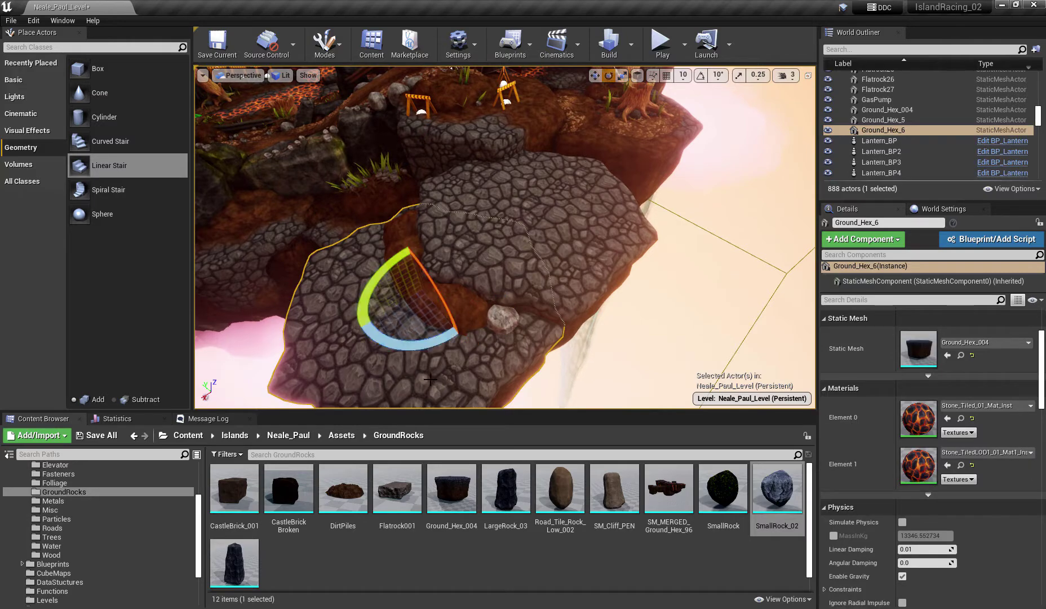
drag(416, 346, 451, 341)
mouse_move(410, 217)
right_down()
mouse_move(415, 197)
mouse_move(410, 218)
right_up()
Step: Scale the lower ground rock taller, then enlarge it horizontally to form a broader ledge
key(r)
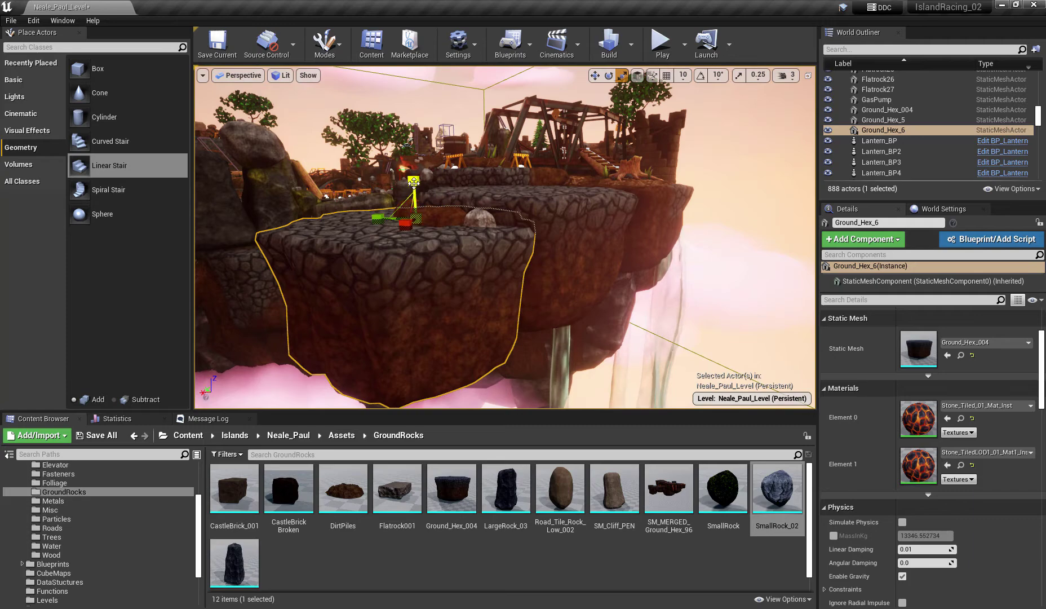
drag(414, 181, 414, 163)
key(s)
right_drag(415, 181, 415, 220)
key(e)
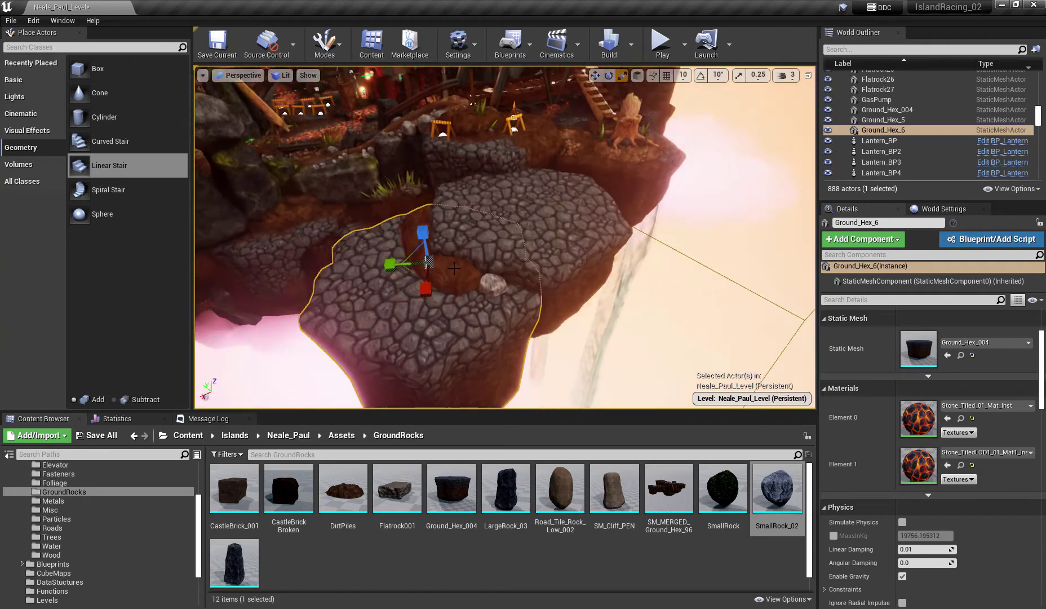
drag(414, 272, 482, 279)
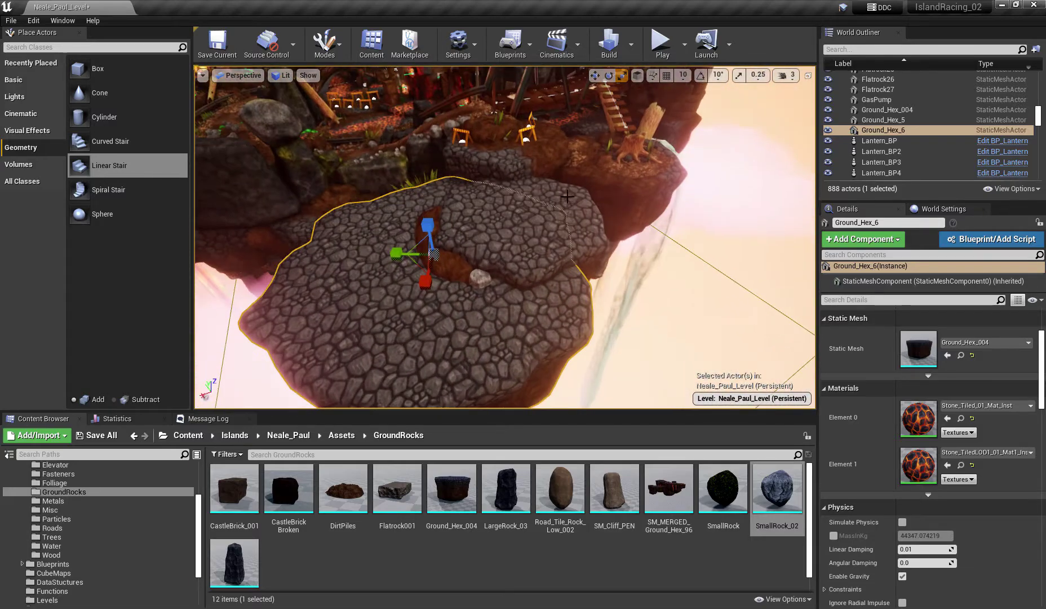
Step: Delete the two added ground rocks, the small rock and the dirt pile
ctrl+click(482, 279)
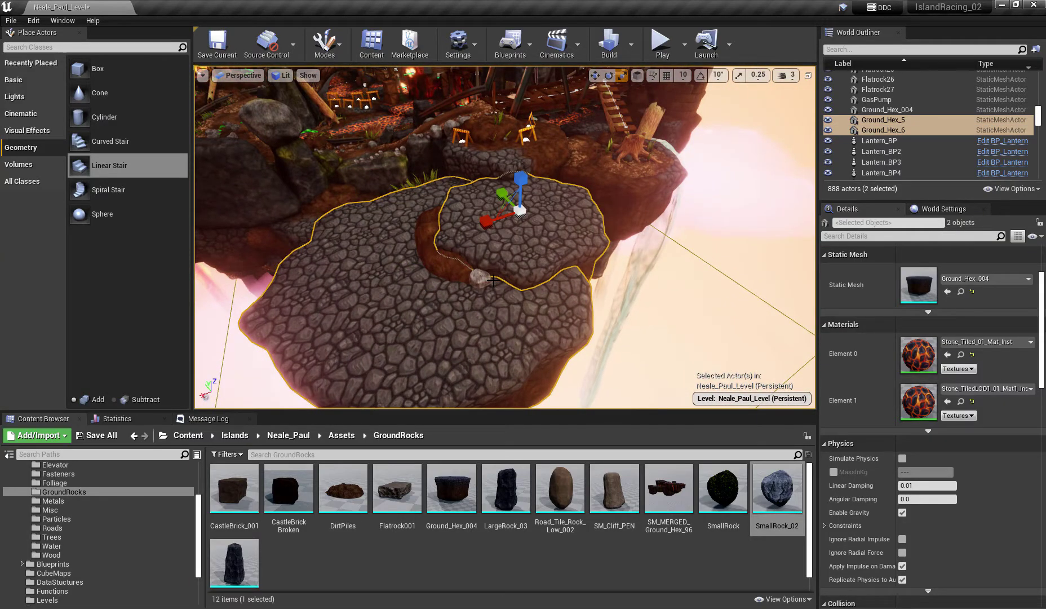
key(Delete)
click(481, 279)
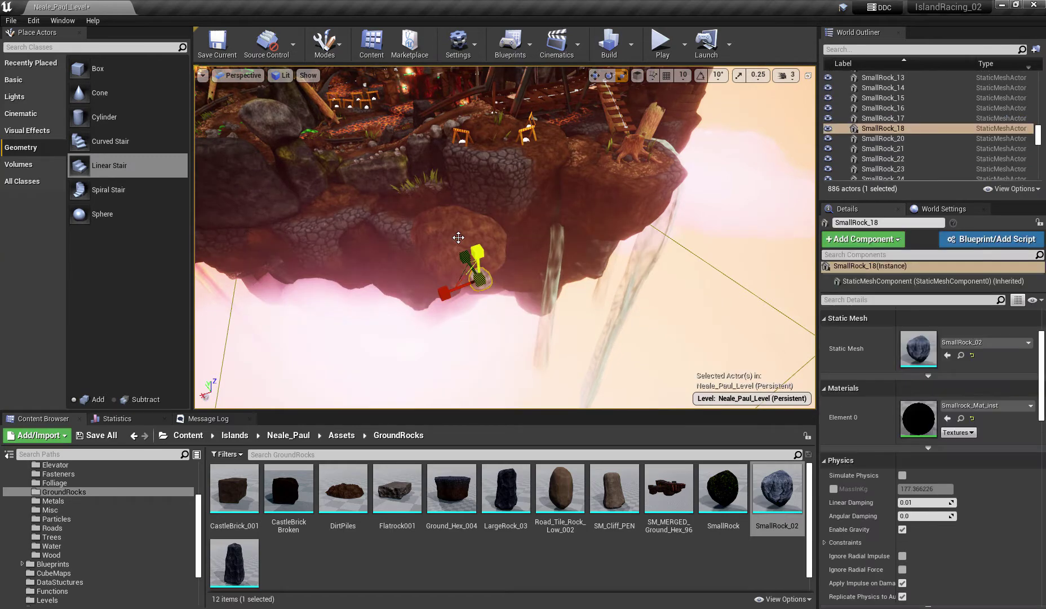
key(Delete)
click(492, 259)
key(Delete)
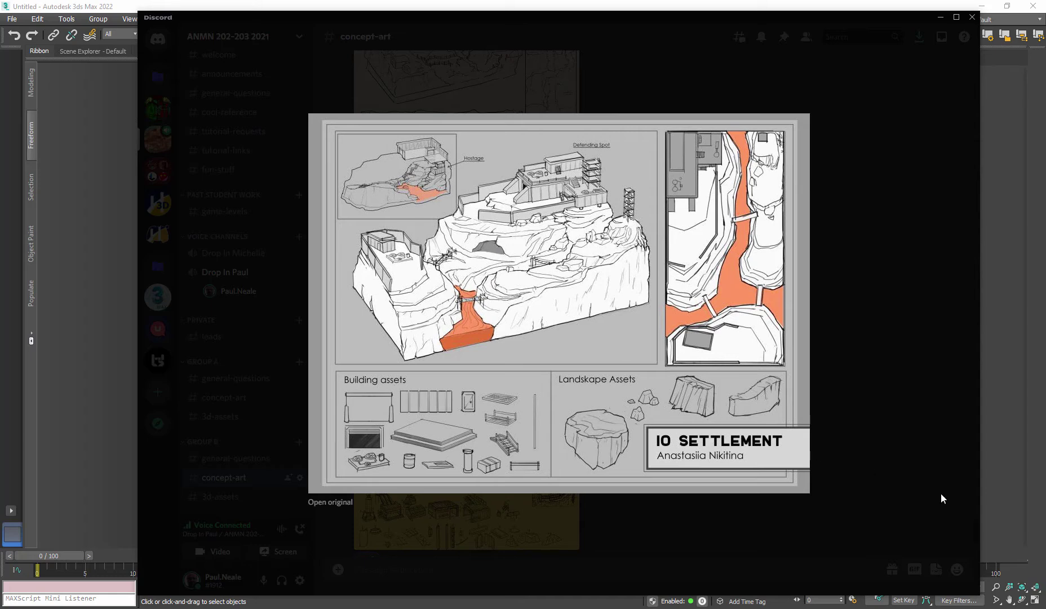
Step: Switch to the IO Settlement concept art in Discord and mark the lower cliff, landscape rock assets and upper ridge with a red screen pen
click(1003, 607)
click(992, 497)
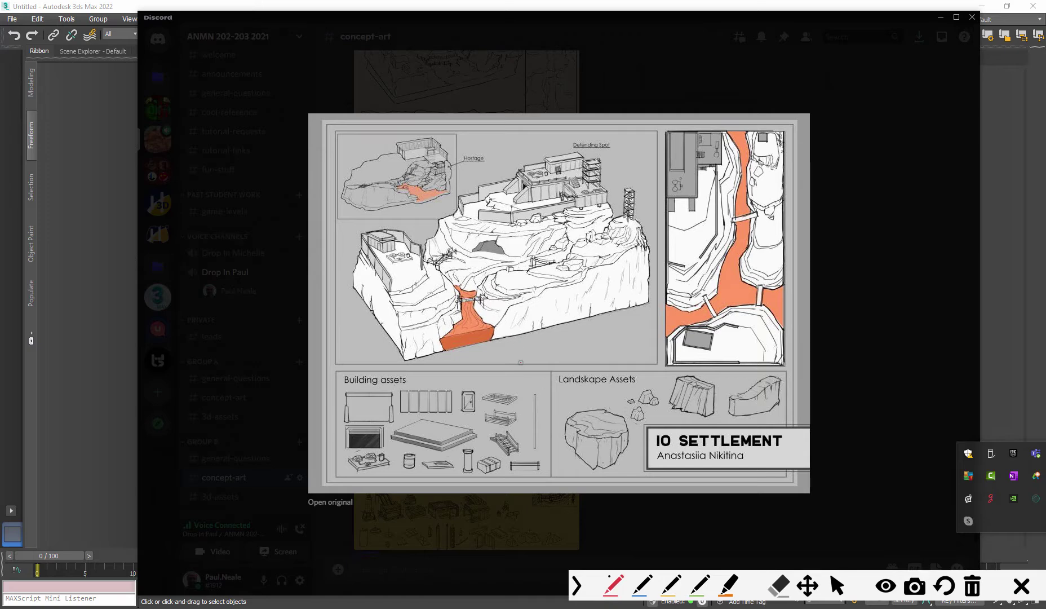
drag(521, 332, 581, 302)
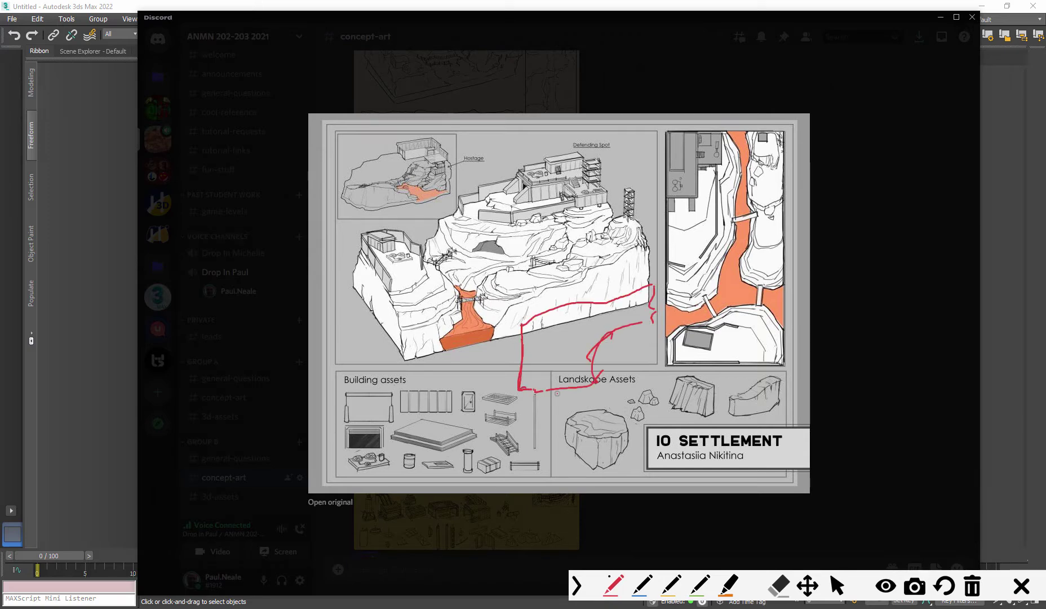
drag(541, 390, 555, 389)
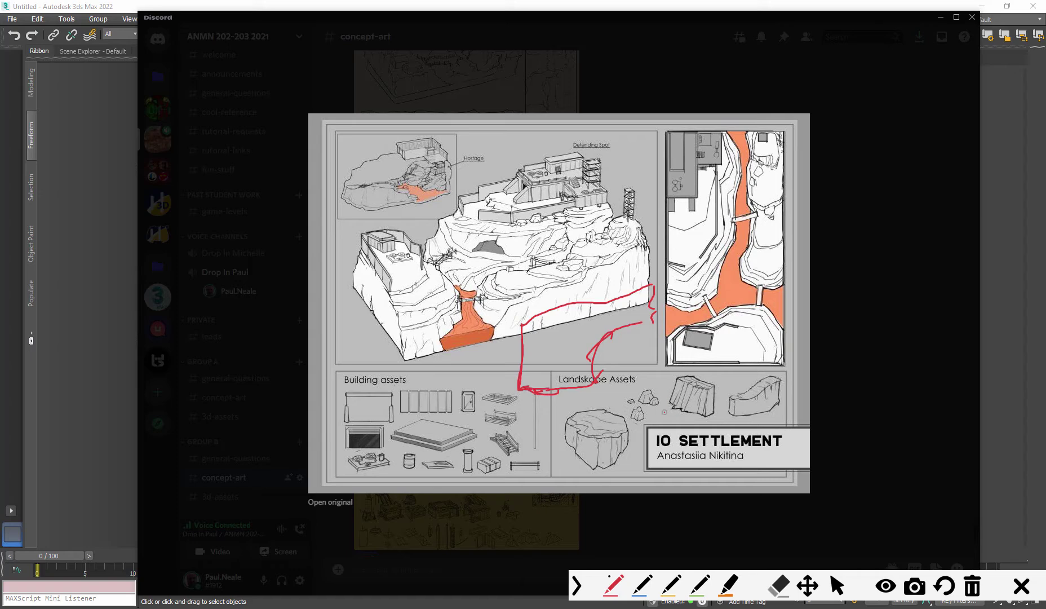
drag(665, 412, 714, 403)
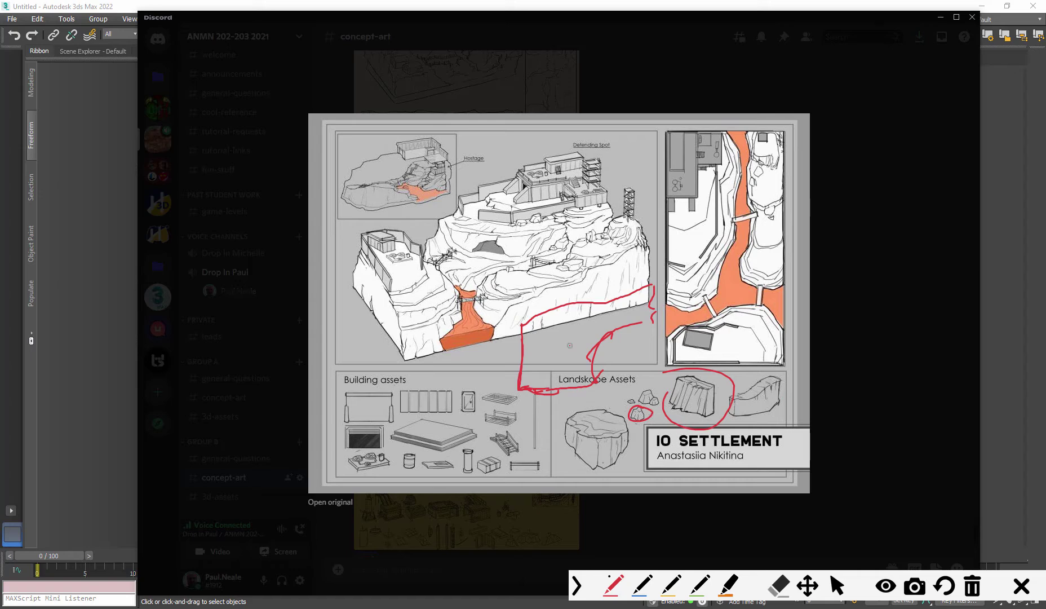
mouse_move(437, 220)
mouse_down()
mouse_move(477, 268)
mouse_move(491, 254)
mouse_up()
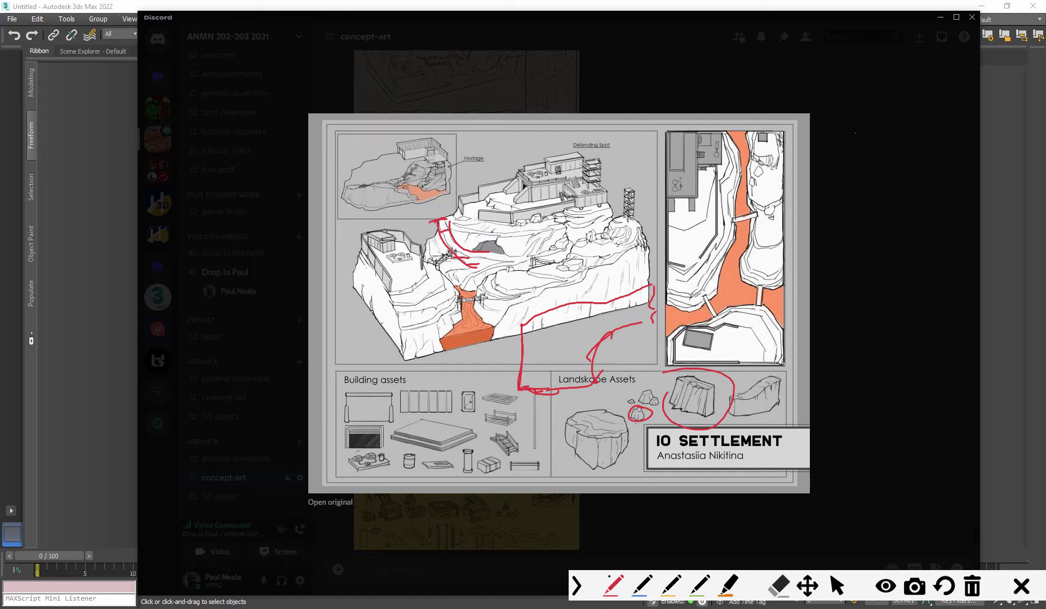
Step: Outline rock pieces in red pen above the upper ridge, around the main building and over the plan view's canyon, and clear all pen marks
drag(867, 132, 593, 81)
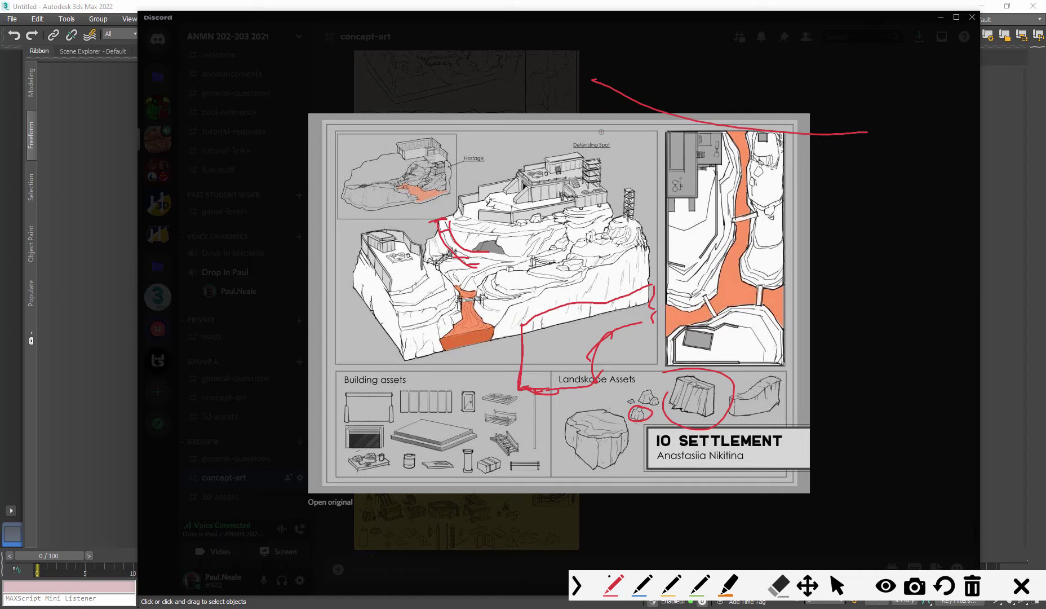
mouse_move(649, 113)
mouse_down()
mouse_move(554, 147)
mouse_move(553, 182)
mouse_move(669, 199)
mouse_up()
drag(557, 190, 589, 213)
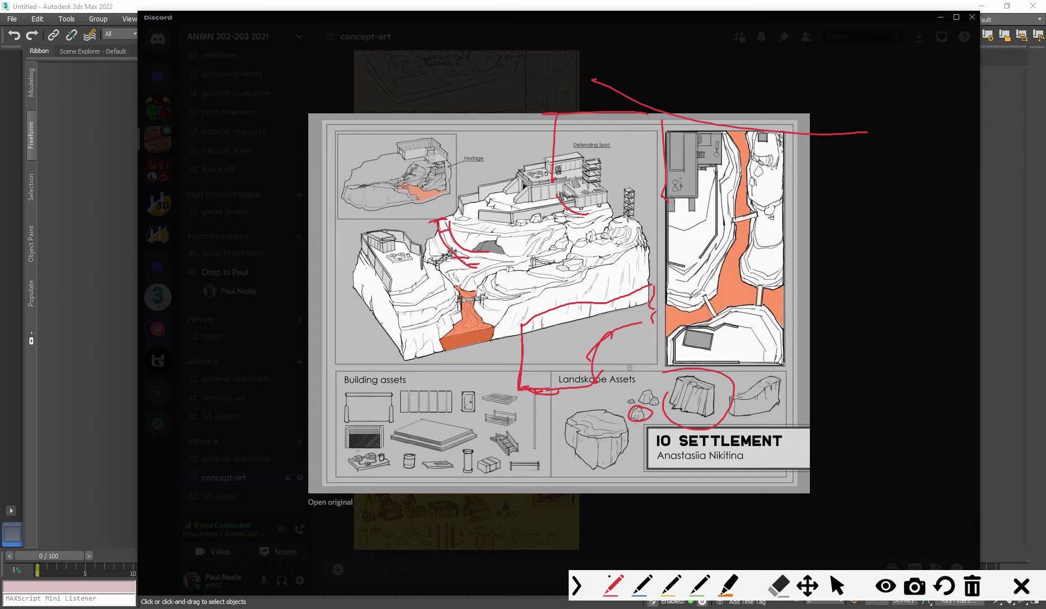
mouse_move(594, 74)
mouse_down()
mouse_move(561, 108)
mouse_move(636, 99)
mouse_up()
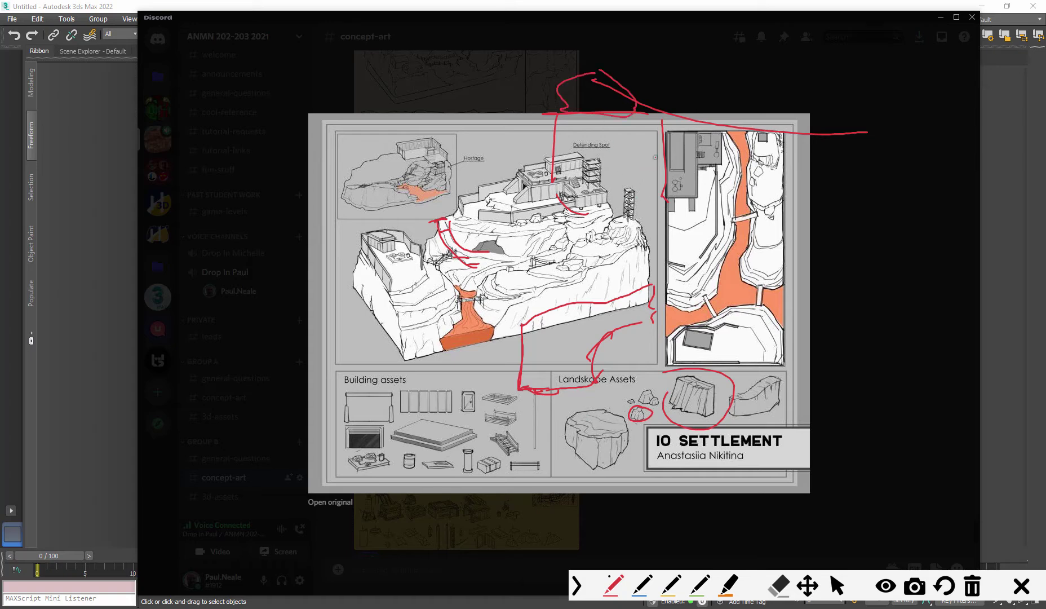
drag(723, 174, 814, 213)
drag(718, 227, 812, 227)
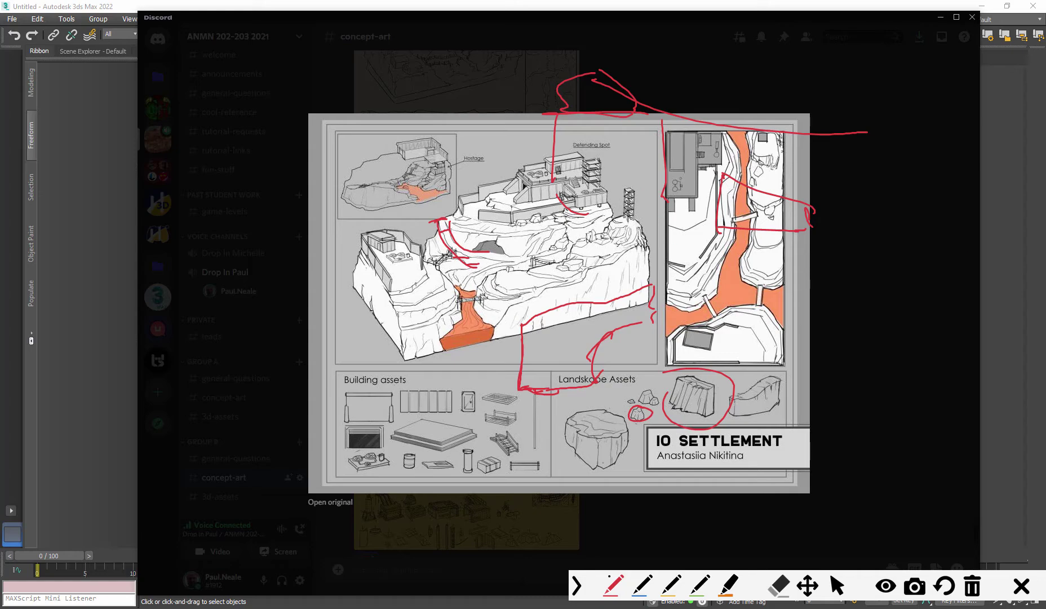
click(973, 589)
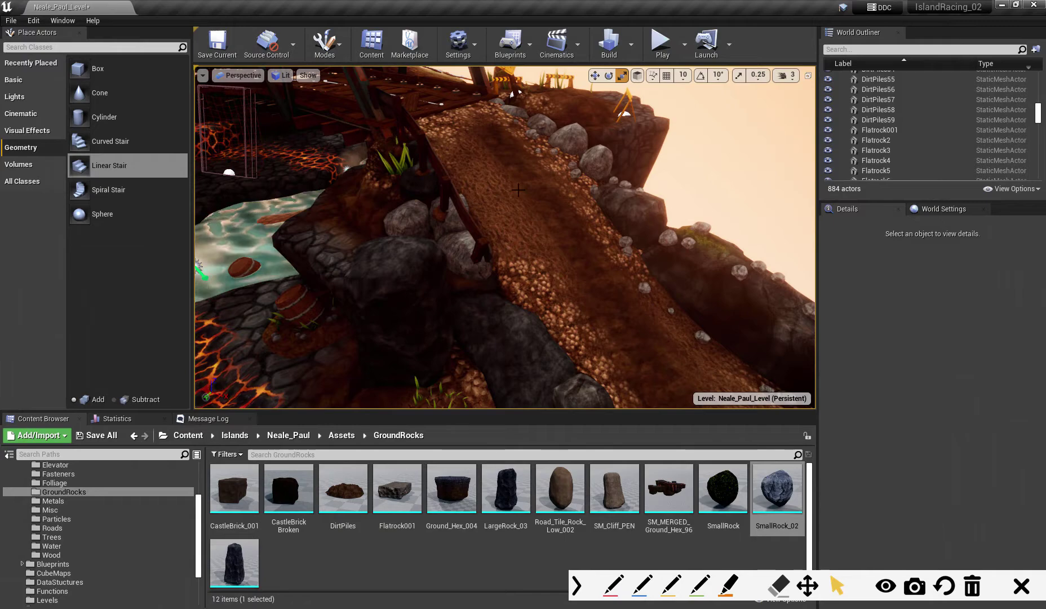
Step: Switch to the Unreal Editor level and examine the dirt piles and rocks packed against the side of the sloping road
mouse_move(519, 190)
right_down()
mouse_move(516, 225)
mouse_move(510, 186)
mouse_move(499, 188)
right_up()
key(w)
right_drag(431, 286, 431, 286)
click(489, 303)
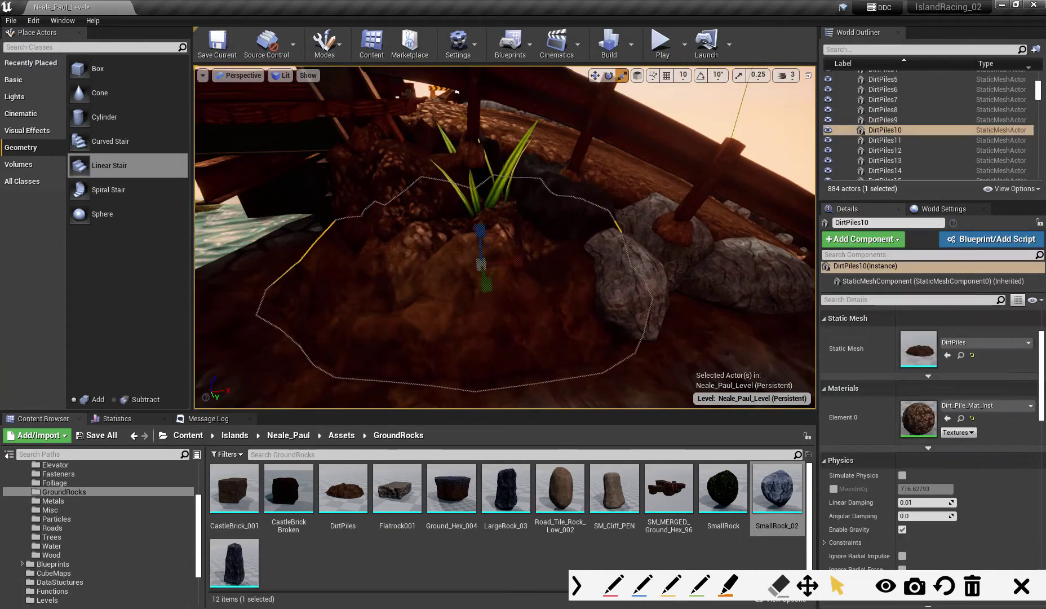
click(407, 219)
mouse_move(407, 219)
right_down()
mouse_move(412, 211)
mouse_move(402, 225)
right_up()
mouse_move(529, 279)
right_down()
mouse_move(524, 290)
mouse_move(527, 276)
mouse_move(540, 279)
mouse_move(520, 294)
mouse_move(528, 286)
right_up()
click(535, 277)
Step: Hide RoadBuilder2, examine the rocks and ground underneath the road, and show the road again
click(709, 305)
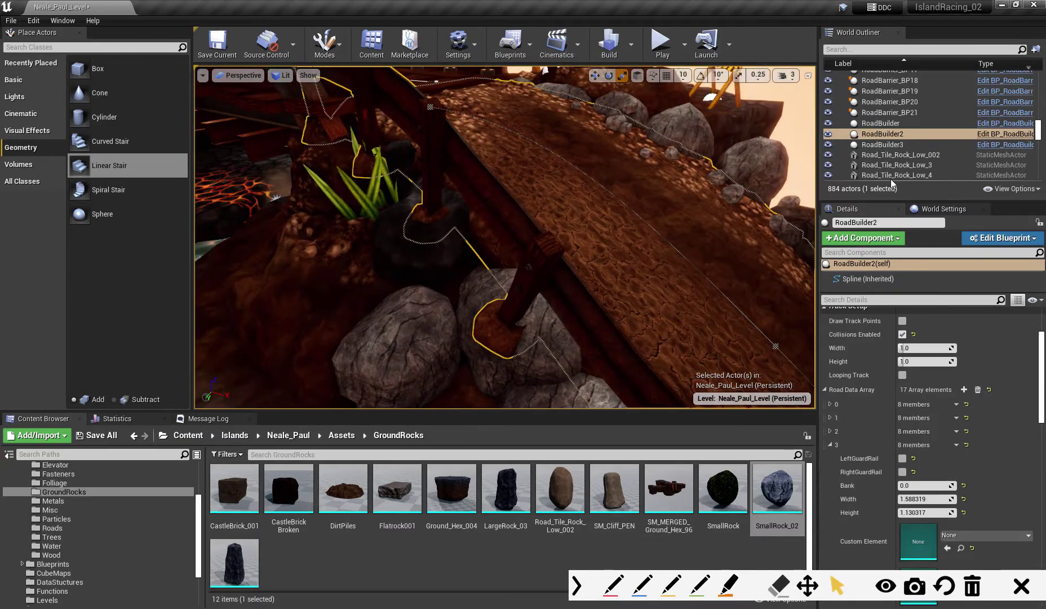
double_click(882, 134)
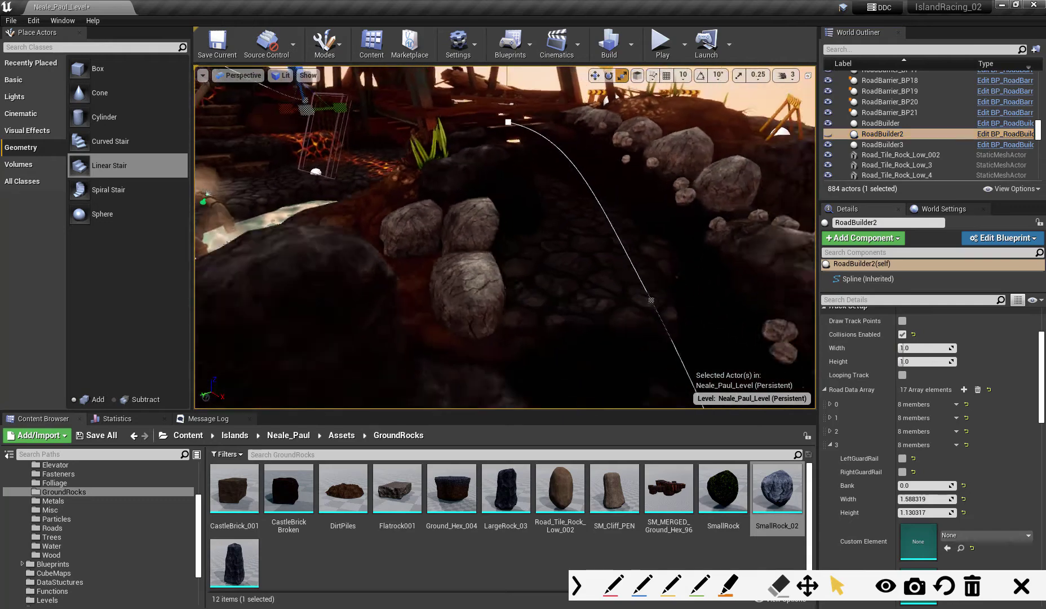
right_drag(508, 237, 598, 281)
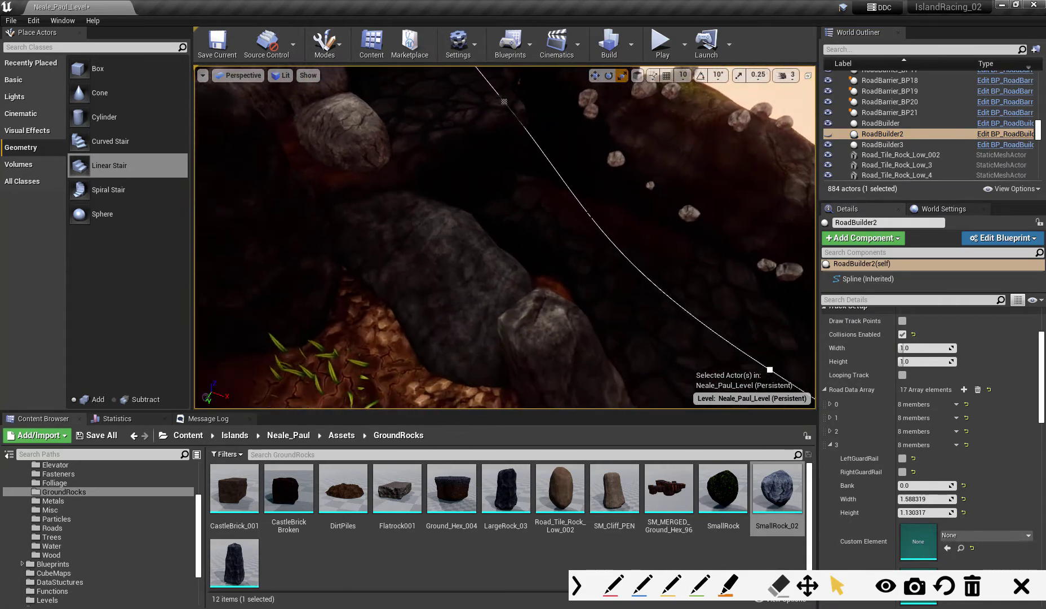
right_drag(507, 237, 422, 242)
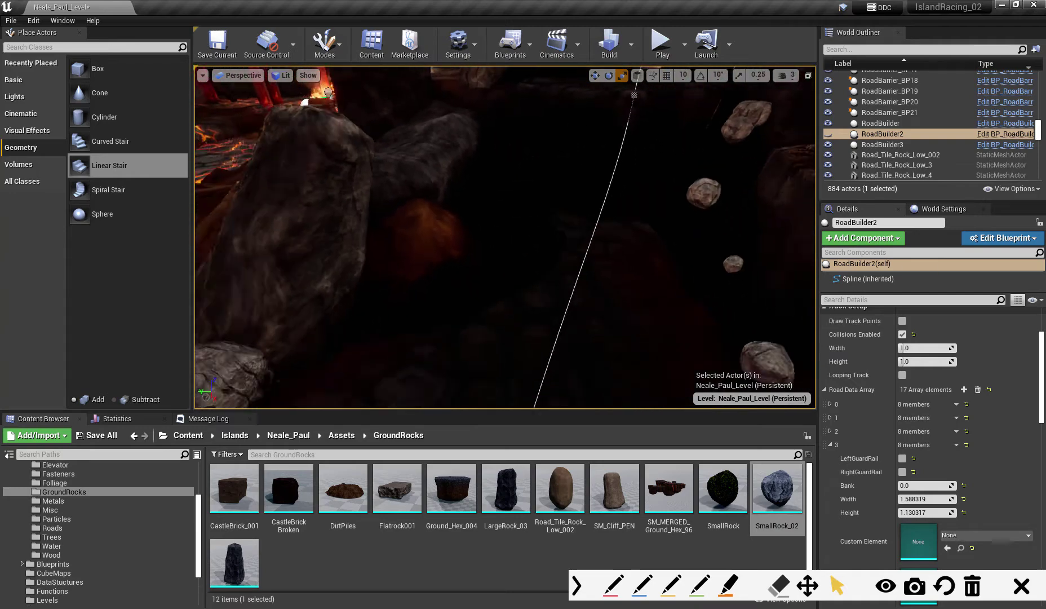
right_drag(507, 237, 428, 242)
click(828, 135)
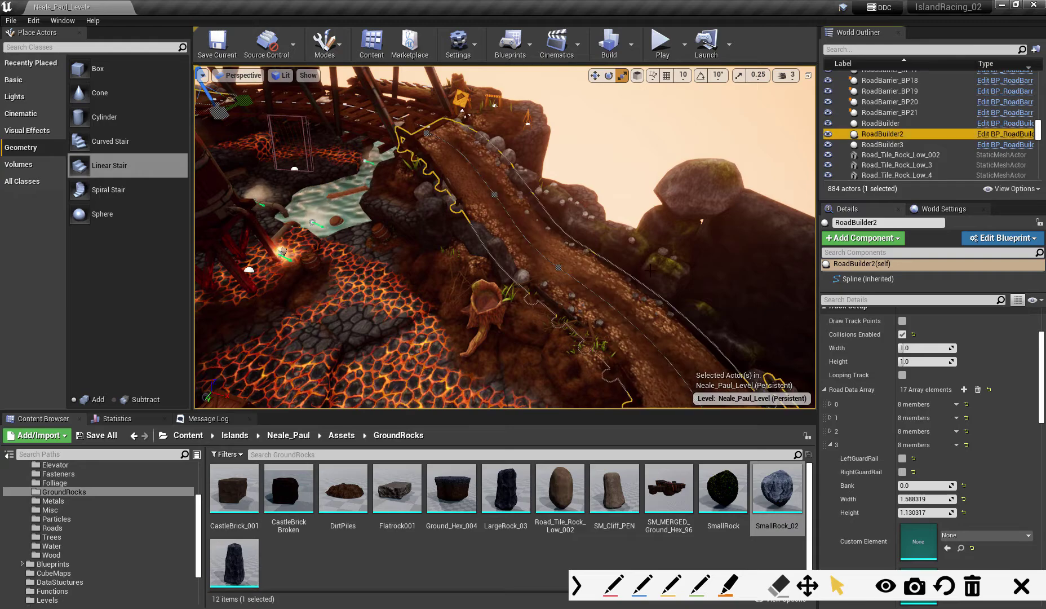
right_drag(650, 271, 592, 251)
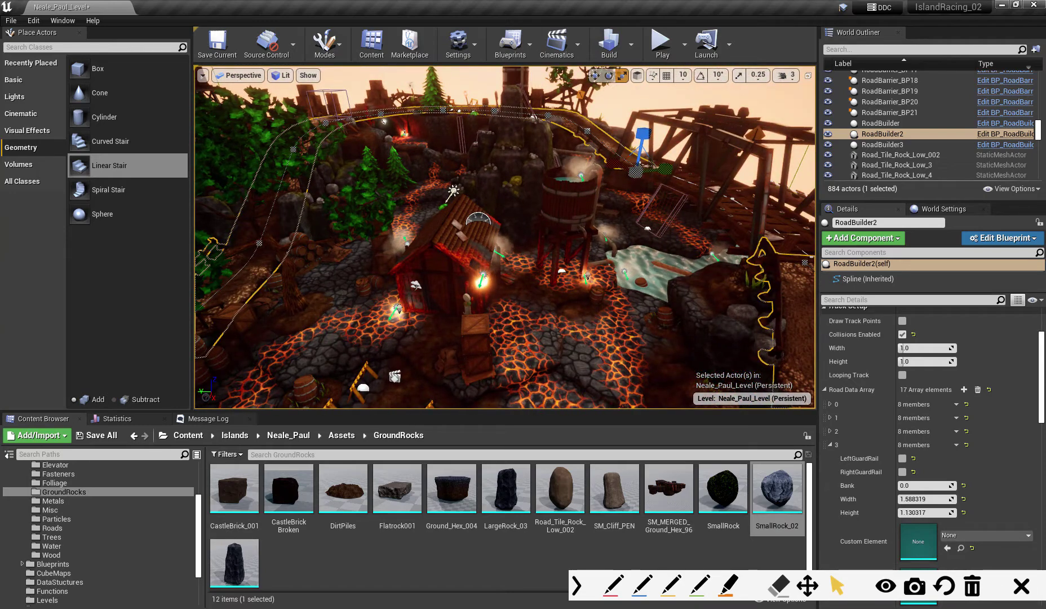
Step: Switch to 3ds Max and draw a rectangle spline about 1.08 m long and 1.04 m wide across the home grid
click(1045, 303)
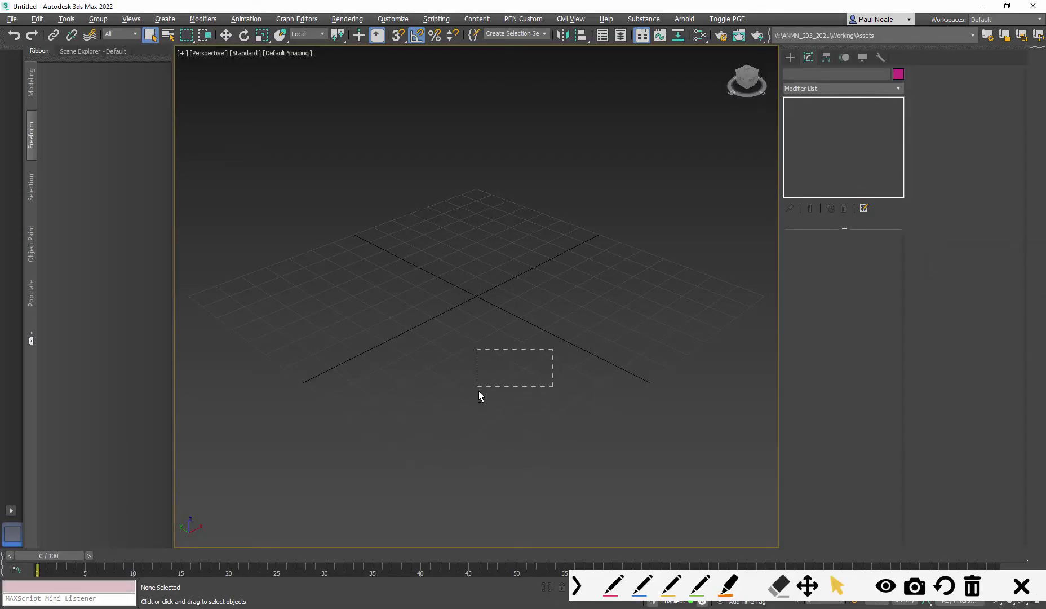
right_click(501, 378)
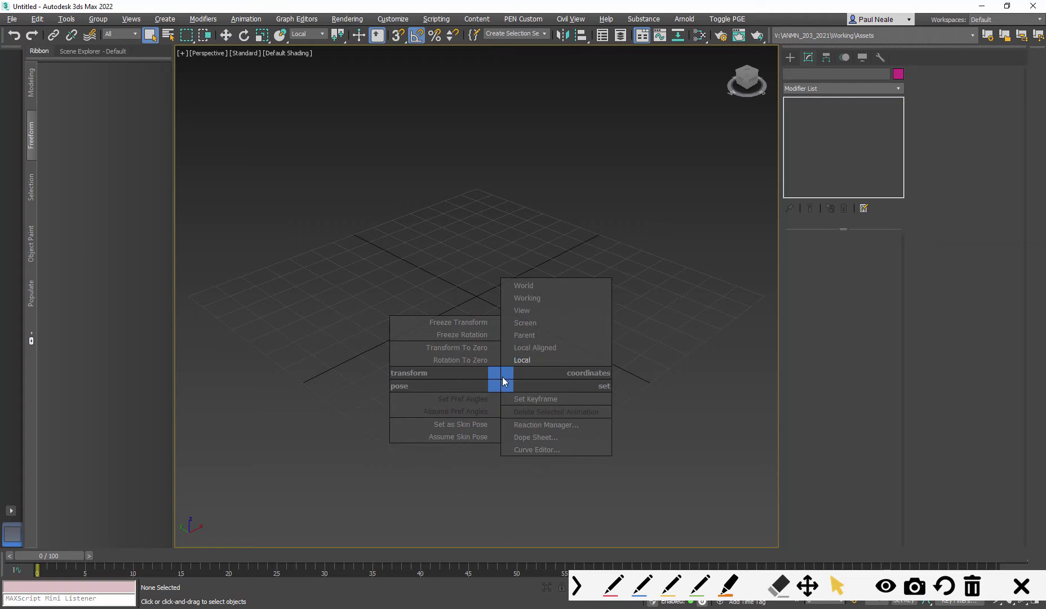
click(533, 360)
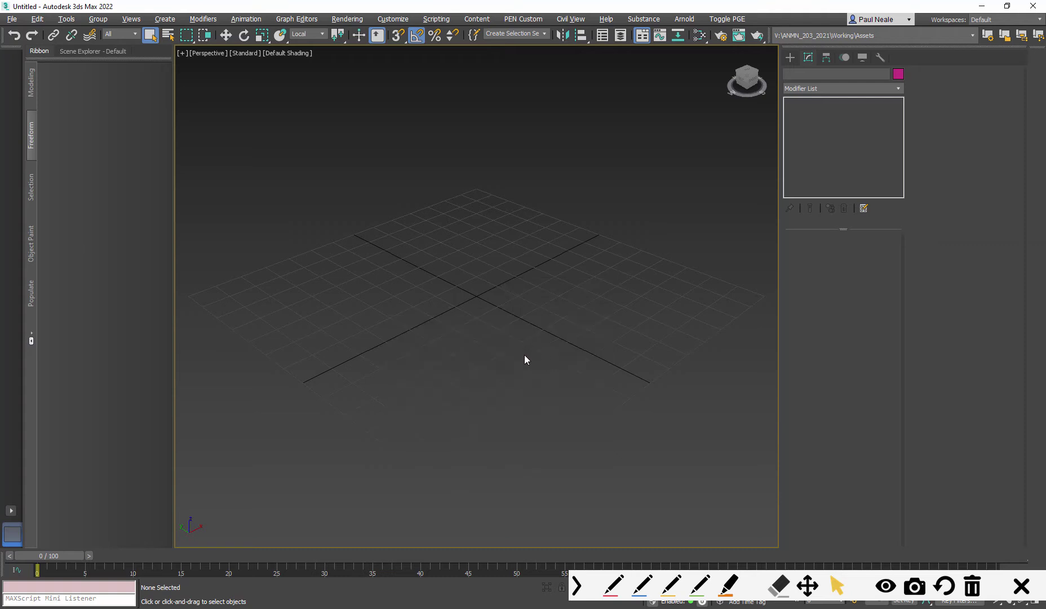
mouse_move(525, 359)
alt+middle_down()
mouse_move(519, 378)
mouse_move(490, 369)
mouse_move(507, 386)
mouse_move(504, 404)
mouse_move(516, 361)
alt+middle_up()
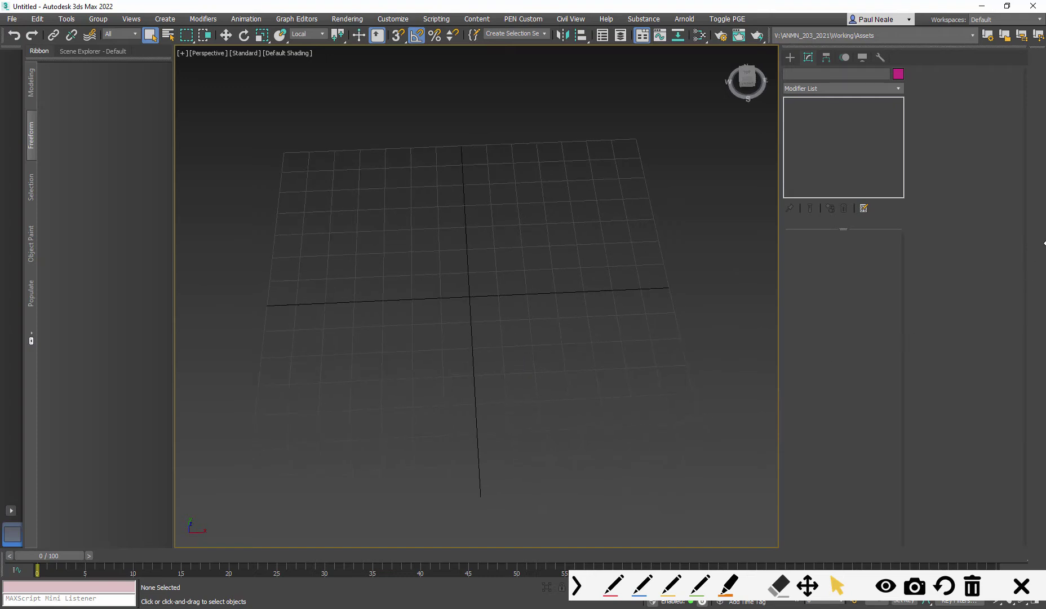
alt+middle_drag(548, 337, 580, 348)
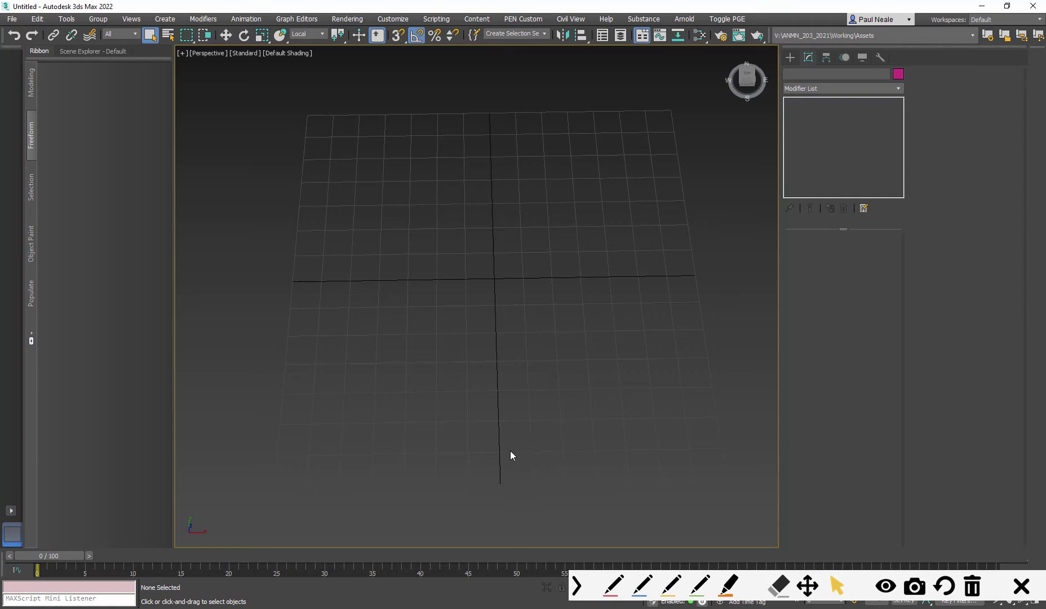
click(799, 59)
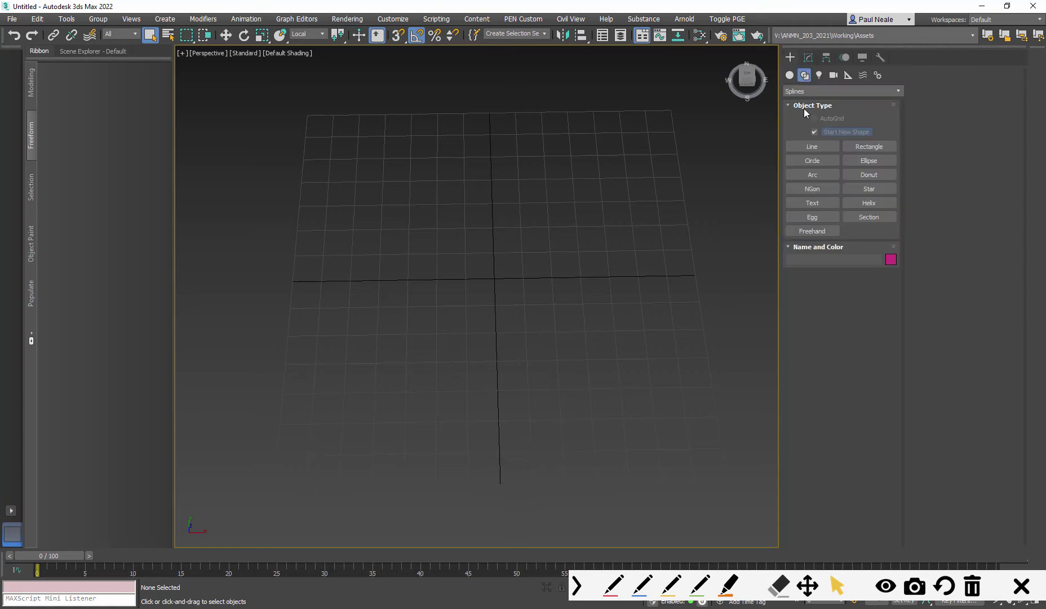
click(869, 147)
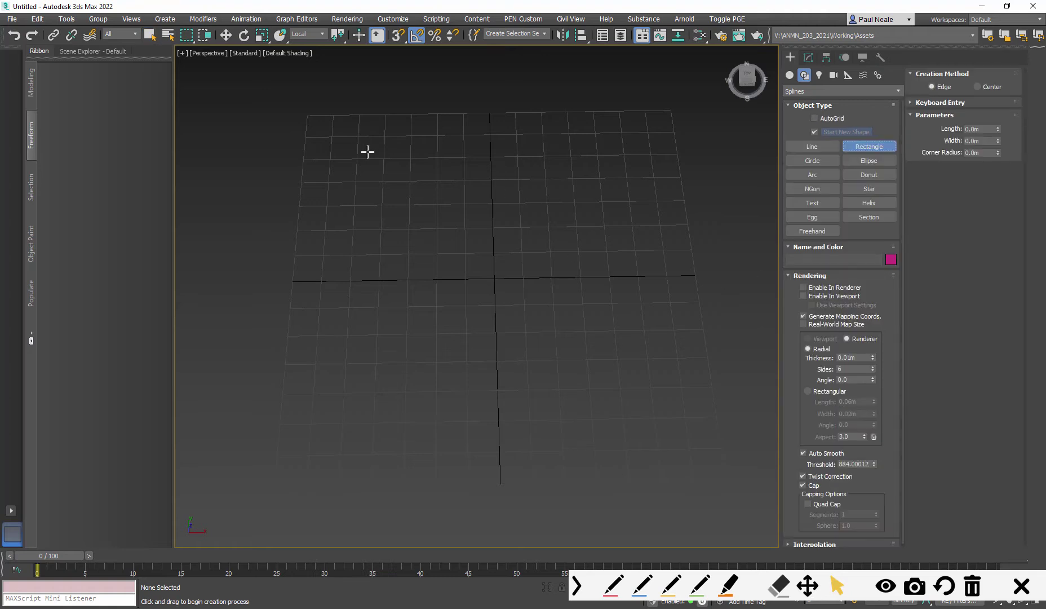
drag(362, 145, 673, 421)
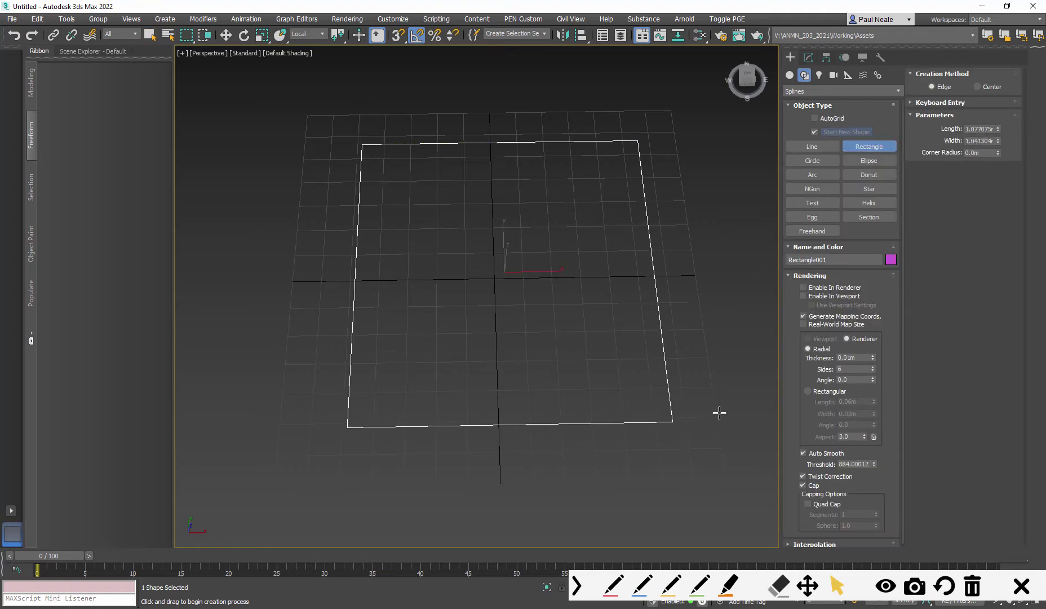
Step: Check the system unit scale and choose metric Meters as the display units
click(395, 20)
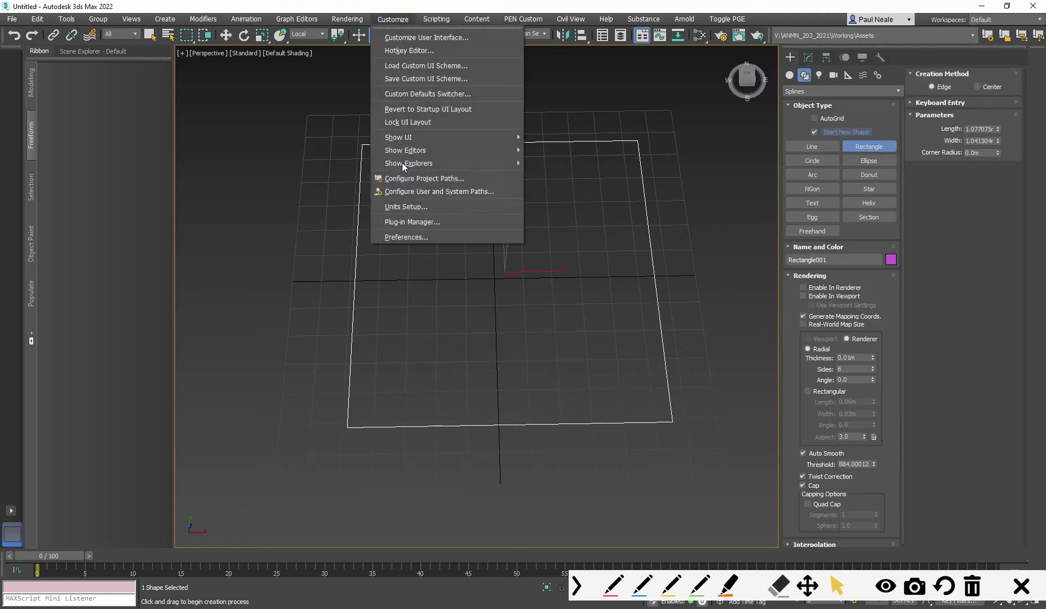
click(403, 207)
click(509, 218)
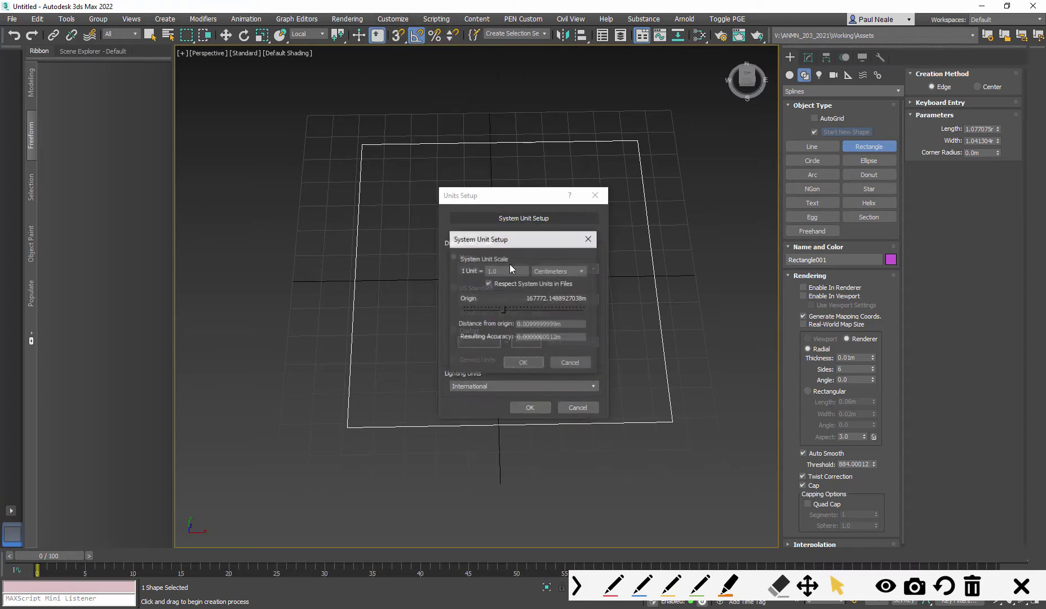
click(588, 239)
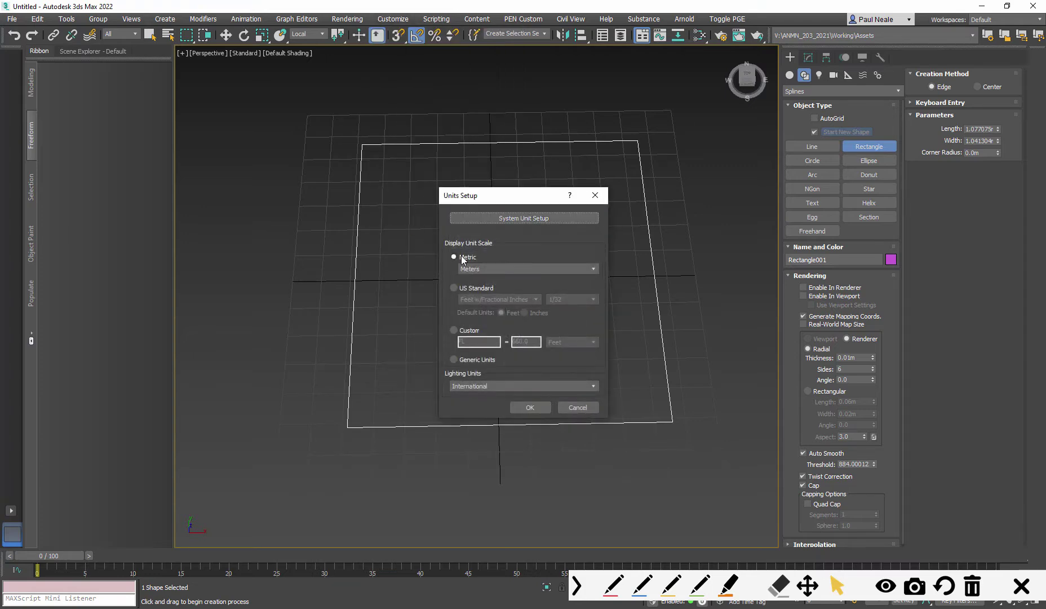
click(477, 269)
click(483, 270)
click(538, 410)
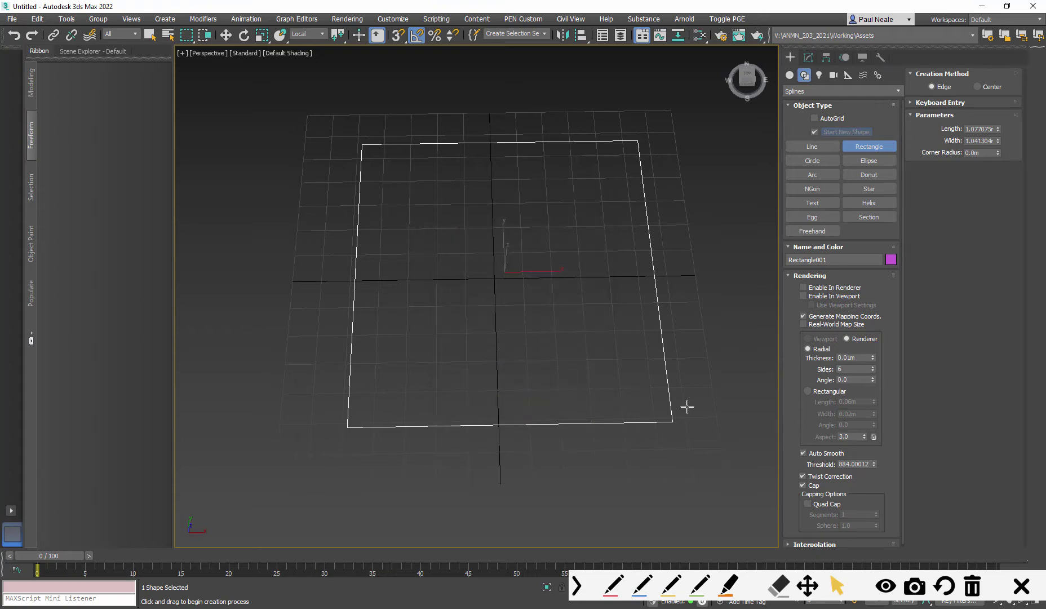
Step: Set the rectangle's length and width to 3 m each
click(809, 57)
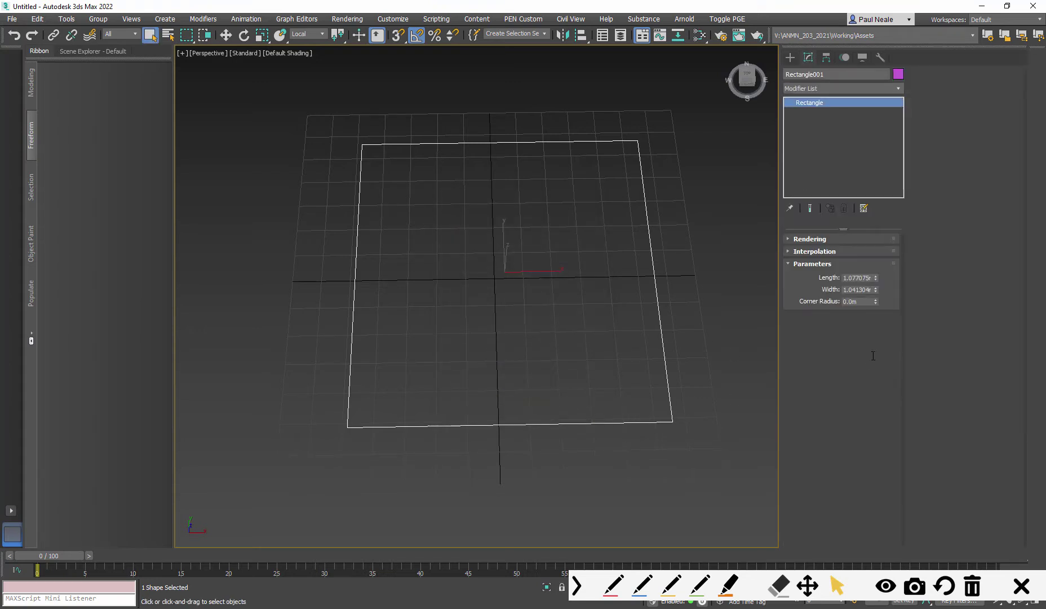
double_click(866, 278)
text(3)
key(Tab)
text(3)
key(Return)
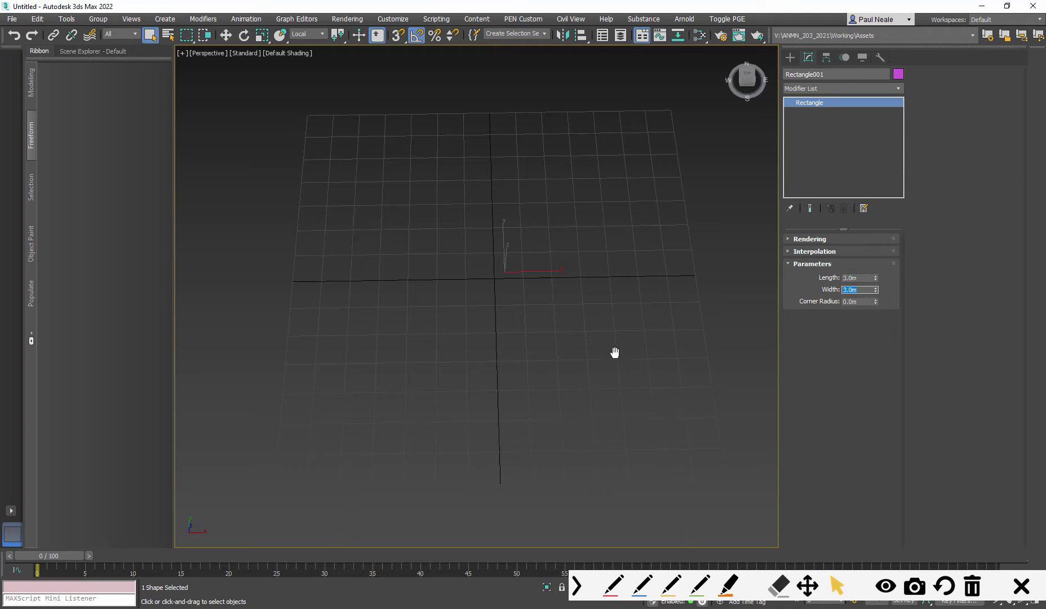
middle_drag(615, 352, 624, 342)
scroll(621, 349, down, 4)
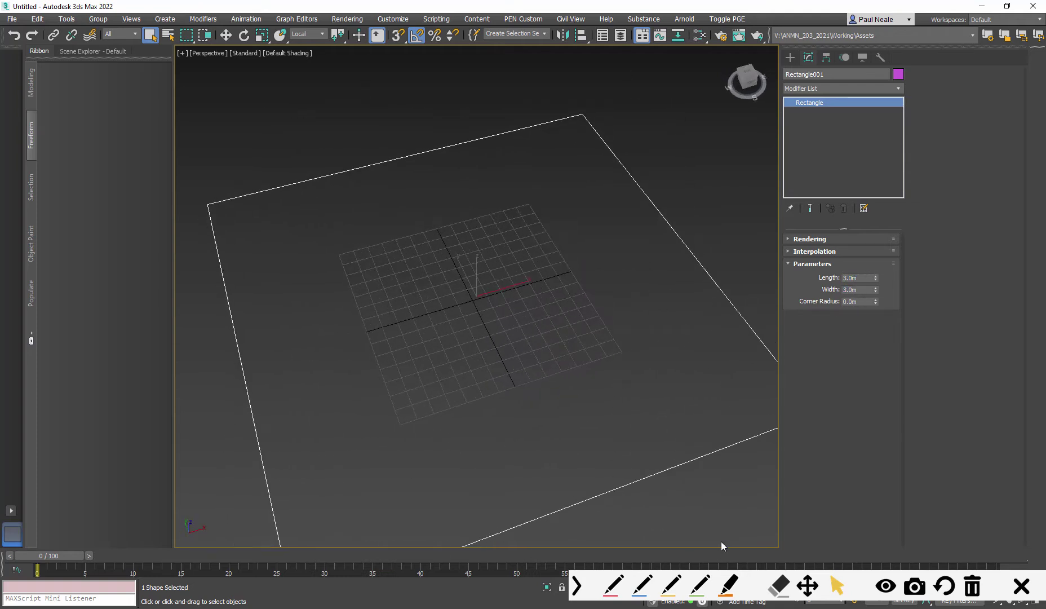
Step: Close the screen annotation toolbar and centre the rectangle on the world origin by setting its X and Y positions to 0
click(1023, 588)
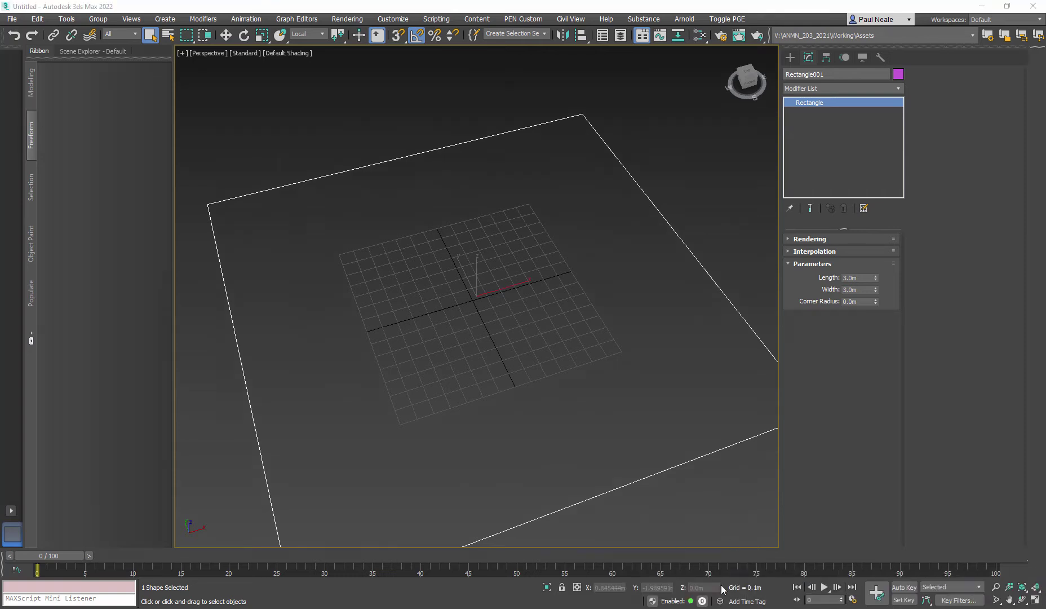
mouse_move(611, 453)
middle_down()
mouse_move(606, 427)
mouse_move(623, 378)
mouse_move(588, 366)
middle_up()
key(w)
right_click(628, 588)
right_click(676, 589)
middle_drag(587, 367, 622, 374)
alt+middle_drag(620, 358, 544, 297)
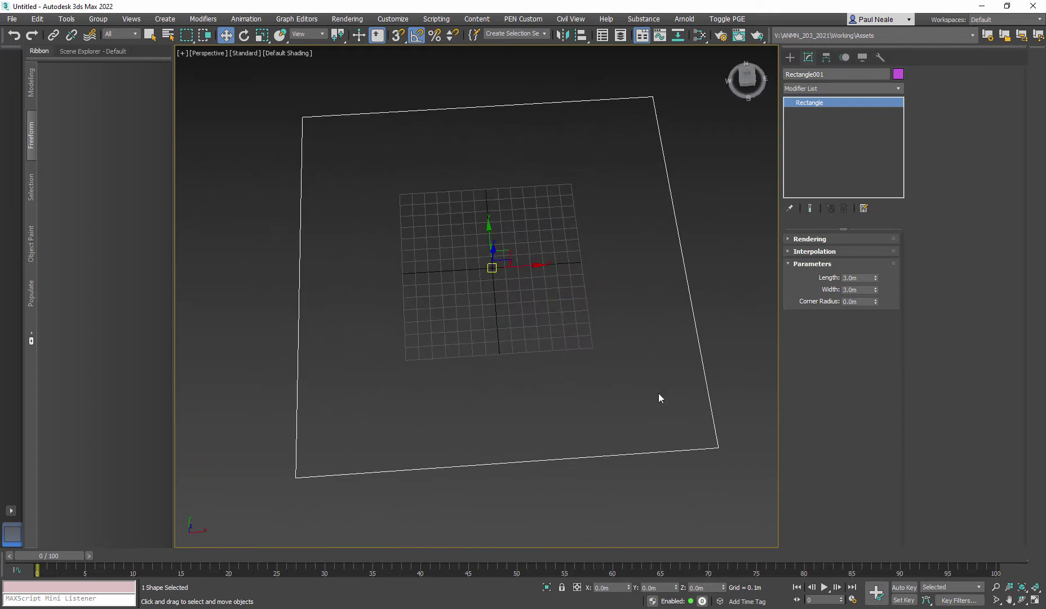
Step: Draw an irregular, wavy island outline as a Freehand spline inside the 3 m rectangle, starting and ending at its far edge
alt+middle_drag(624, 172, 632, 228)
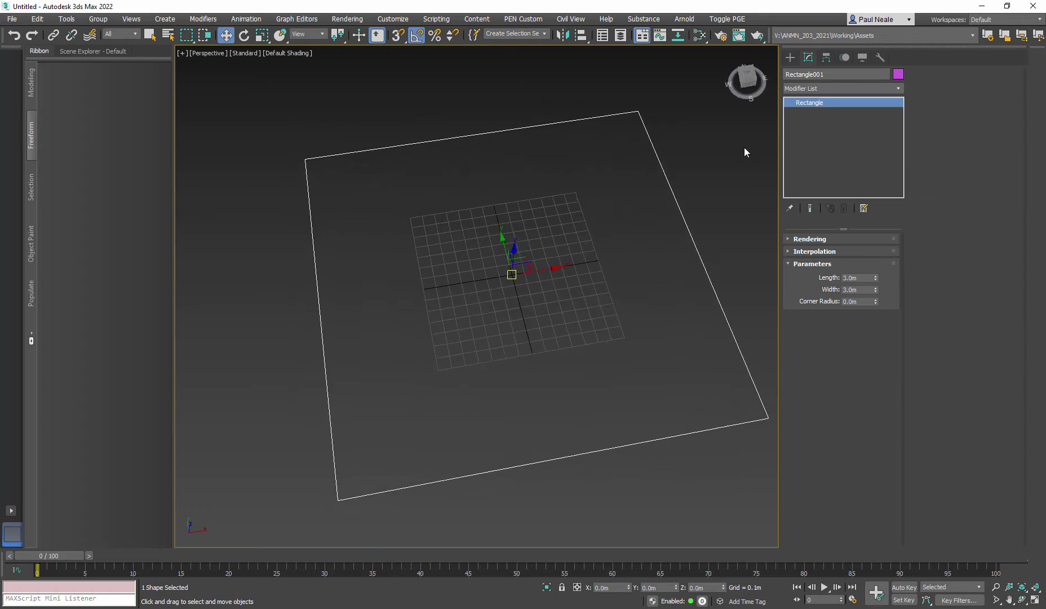
click(791, 59)
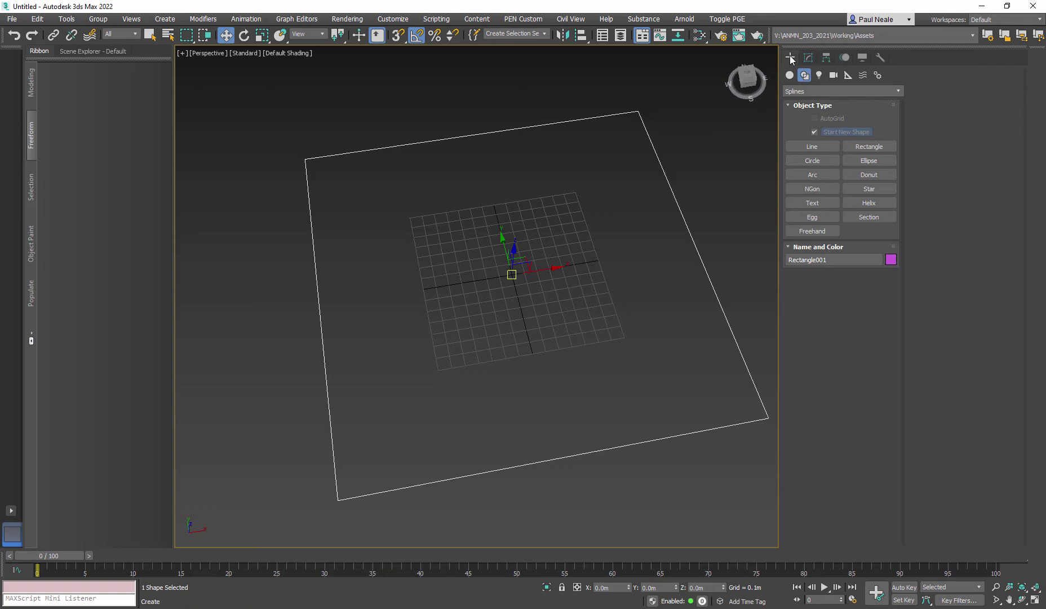
click(789, 77)
click(805, 76)
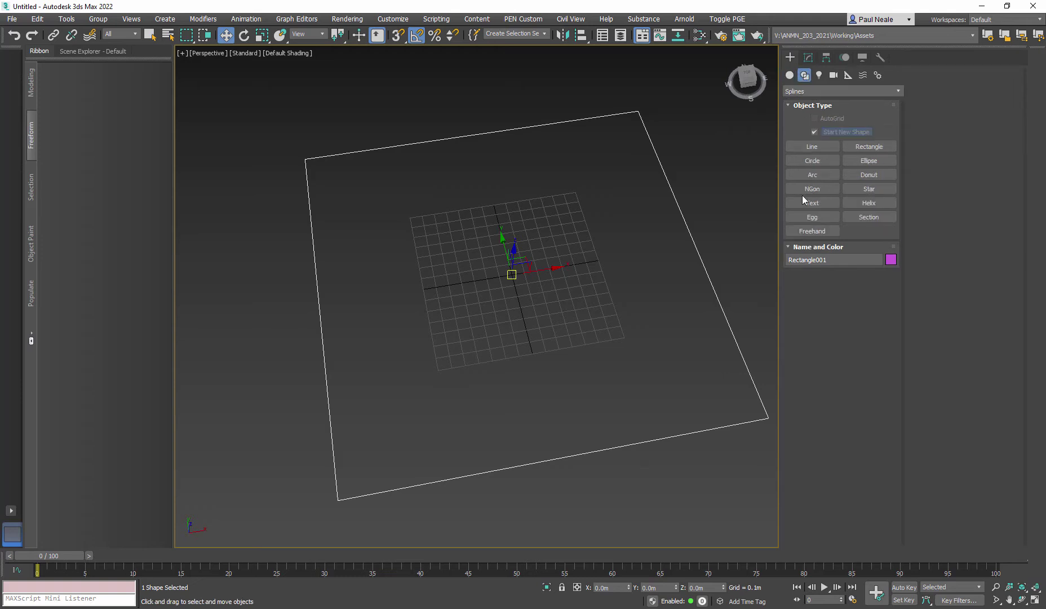
click(812, 232)
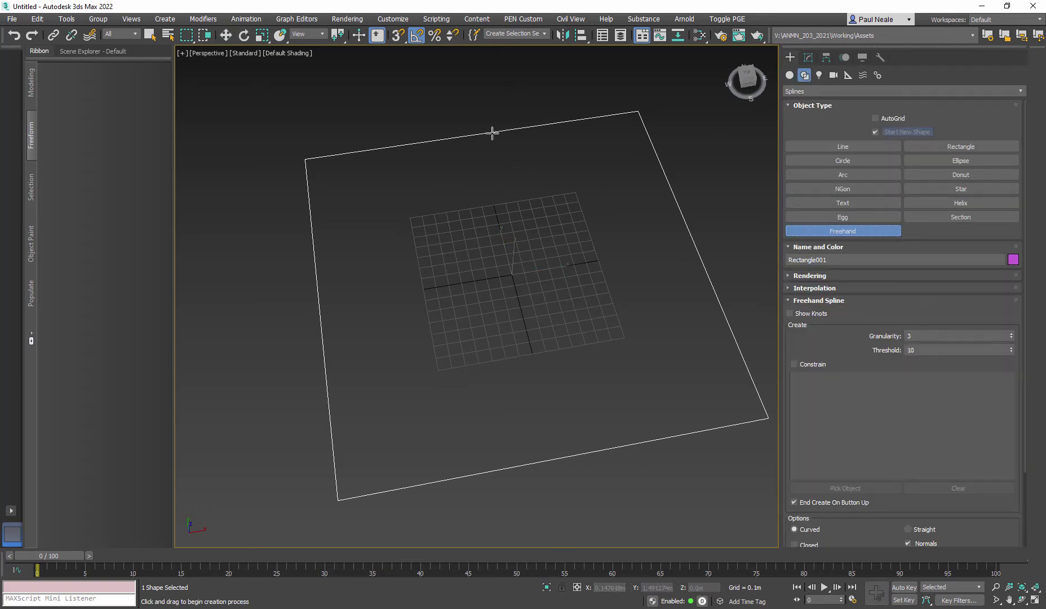
mouse_move(492, 132)
mouse_down()
mouse_move(325, 249)
mouse_move(324, 287)
mouse_move(400, 340)
mouse_move(358, 376)
mouse_move(344, 429)
mouse_move(408, 468)
mouse_move(494, 436)
mouse_move(569, 445)
mouse_move(717, 410)
mouse_move(661, 323)
mouse_move(665, 187)
mouse_move(551, 129)
mouse_move(505, 132)
mouse_up()
middle_drag(524, 190, 544, 185)
key(super)
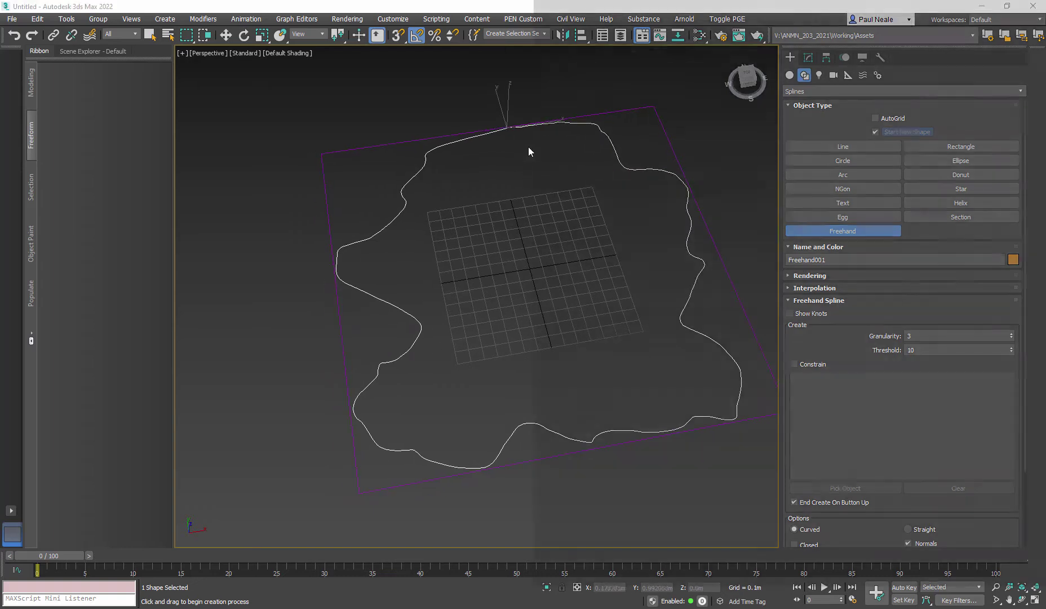
middle_drag(443, 224, 454, 206)
alt+middle_drag(522, 183, 561, 148)
scroll(478, 151, up, 8)
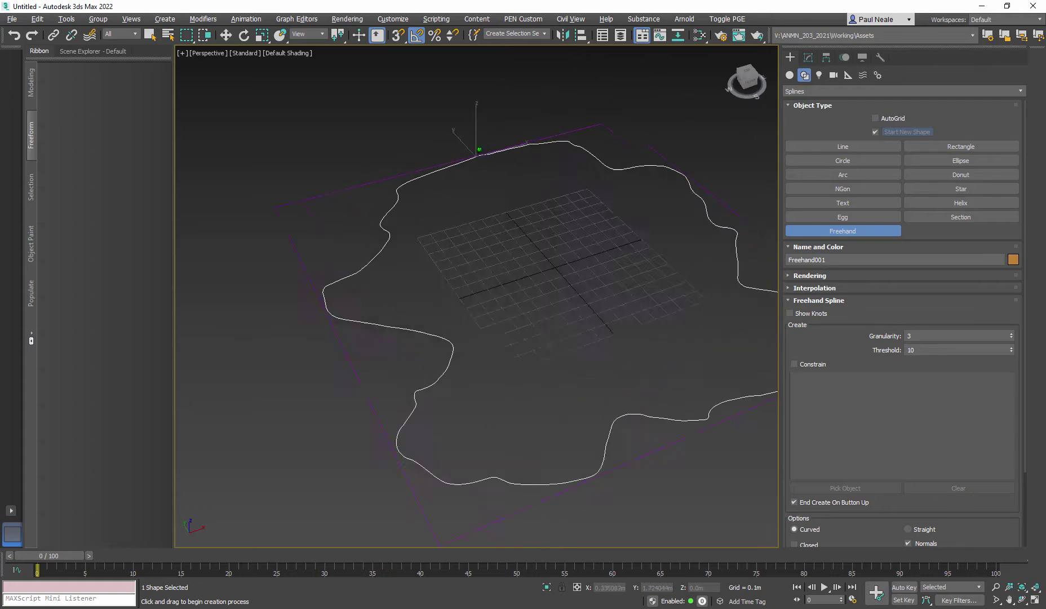
Step: Finish creating the Freehand outline and turn on its Closed option so the start and end join
right_click(599, 249)
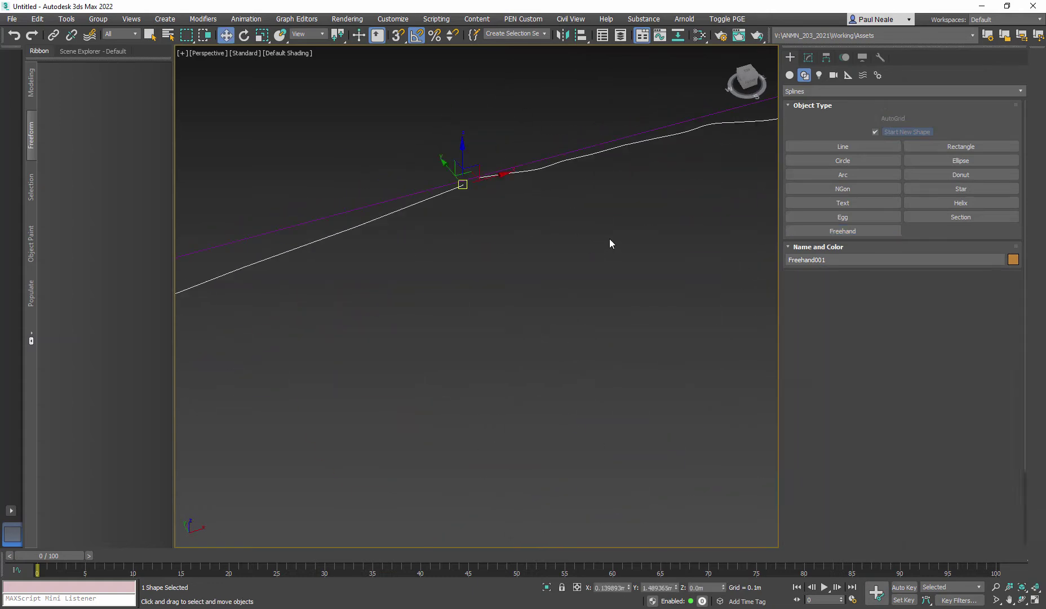
click(808, 58)
mouse_move(565, 304)
middle_down()
mouse_move(547, 277)
mouse_move(538, 292)
middle_up()
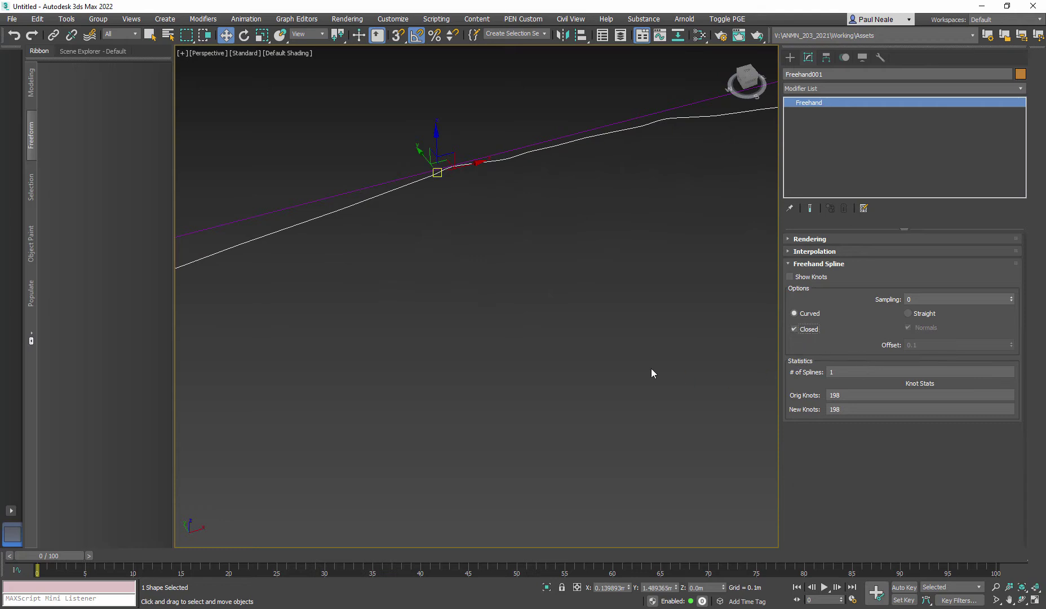
middle_drag(445, 385, 489, 259)
scroll(492, 246, down, 2)
alt+middle_drag(528, 298, 616, 317)
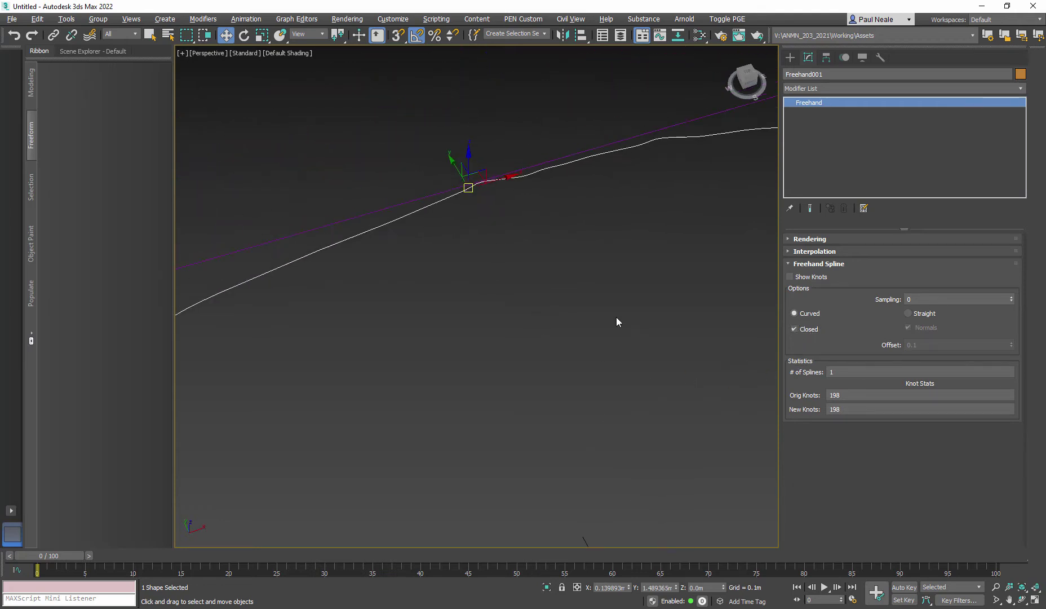
Step: Widen the command panel to two columns, delete the guide rectangle and reselect the freehand outline
drag(780, 335, 745, 331)
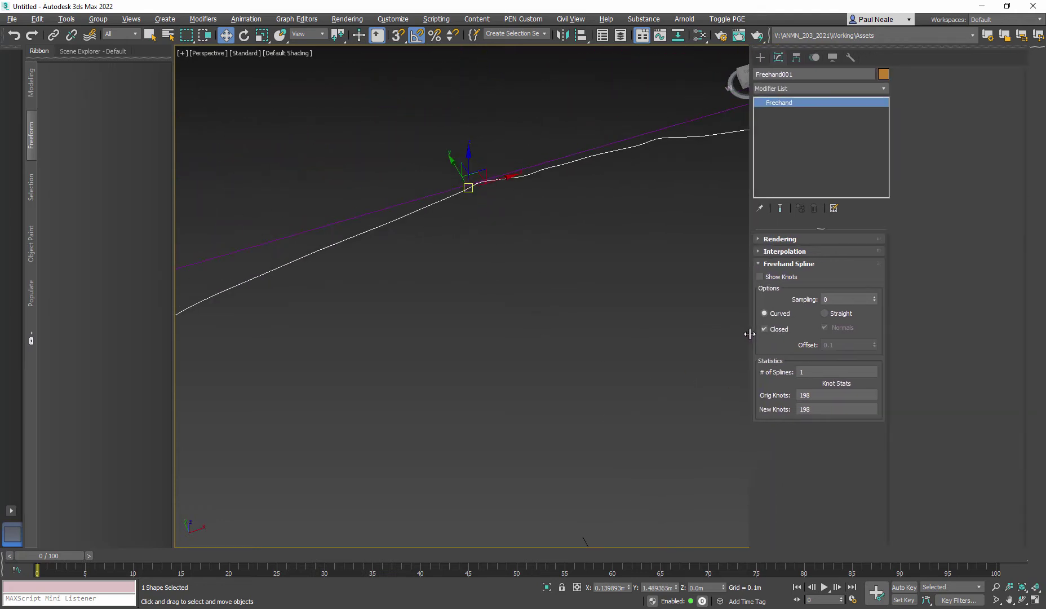
scroll(527, 390, down, 4)
mouse_move(526, 390)
middle_down()
mouse_move(468, 243)
mouse_move(486, 248)
middle_up()
scroll(602, 307, down, 3)
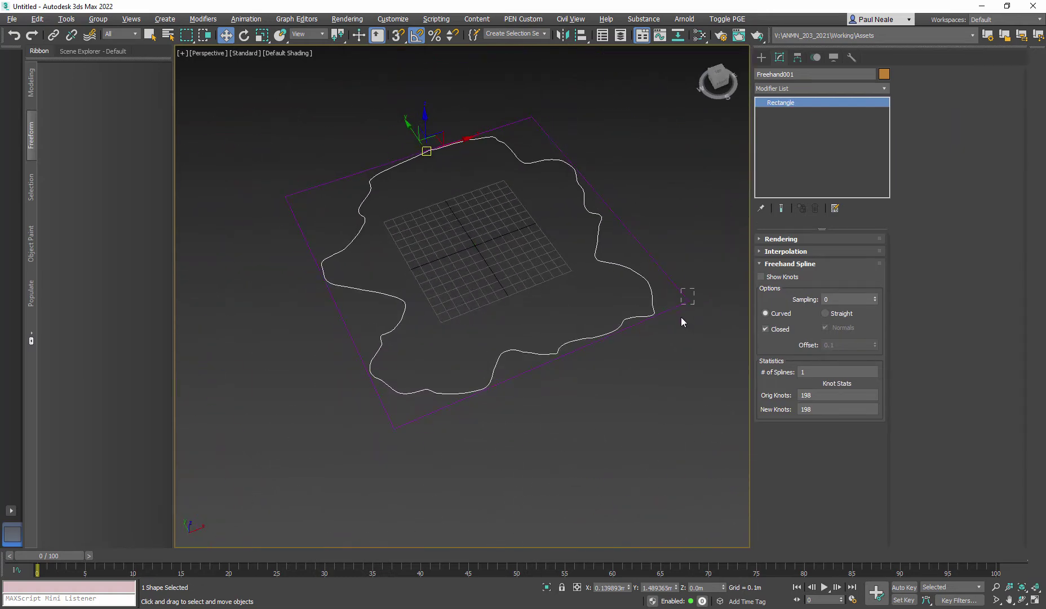
middle_drag(655, 336, 663, 343)
key(Delete)
click(655, 283)
mouse_move(558, 277)
alt+middle_down()
mouse_move(551, 248)
mouse_move(556, 273)
mouse_move(561, 259)
mouse_move(550, 271)
alt+middle_up()
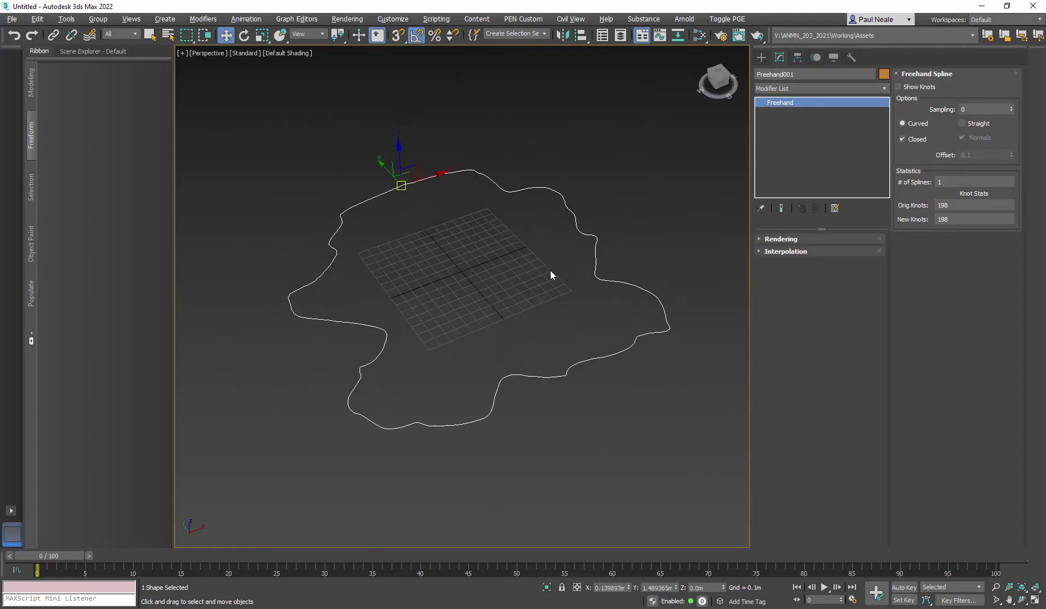
Step: Add an Extrude modifier to the outline with an amount of about -0.645 m and display edged faces
text(x)
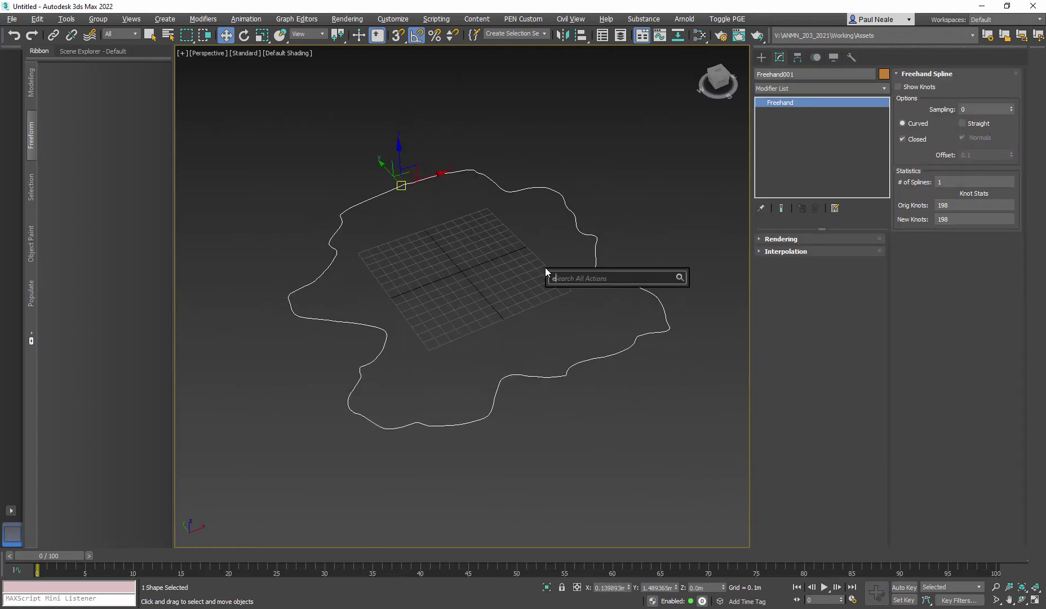
text(extr)
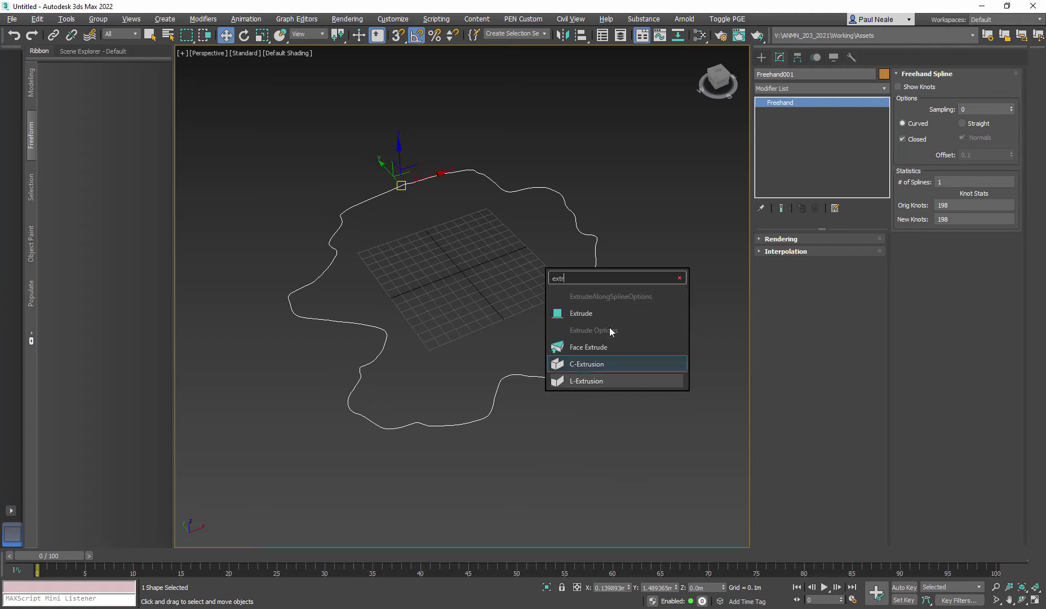
click(578, 311)
alt+middle_drag(594, 329, 580, 303)
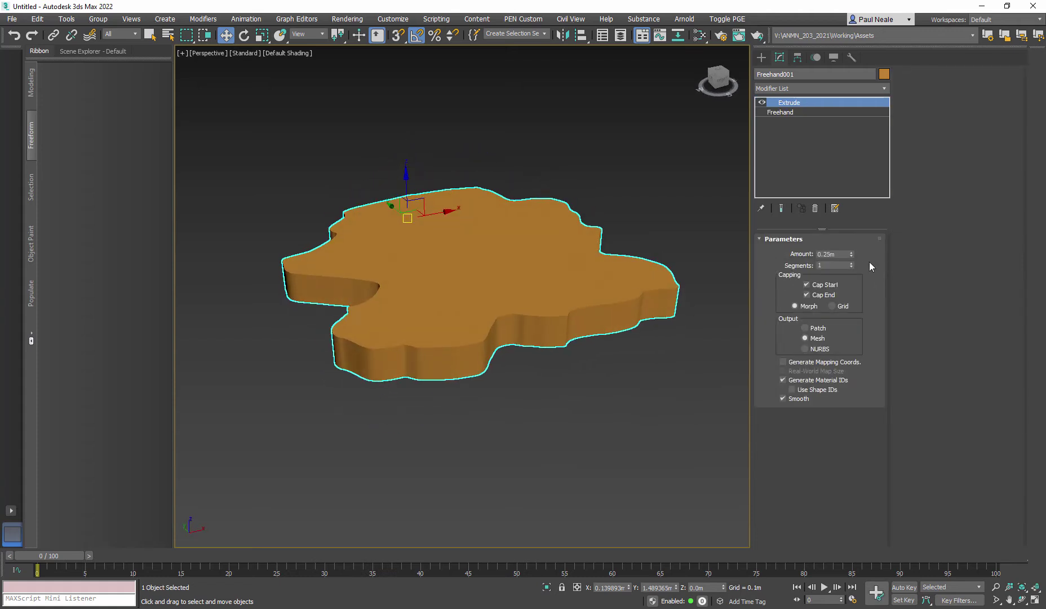
drag(854, 254, 847, 356)
mouse_move(558, 387)
middle_down()
mouse_move(616, 332)
mouse_move(553, 425)
mouse_move(540, 360)
middle_up()
key(F4)
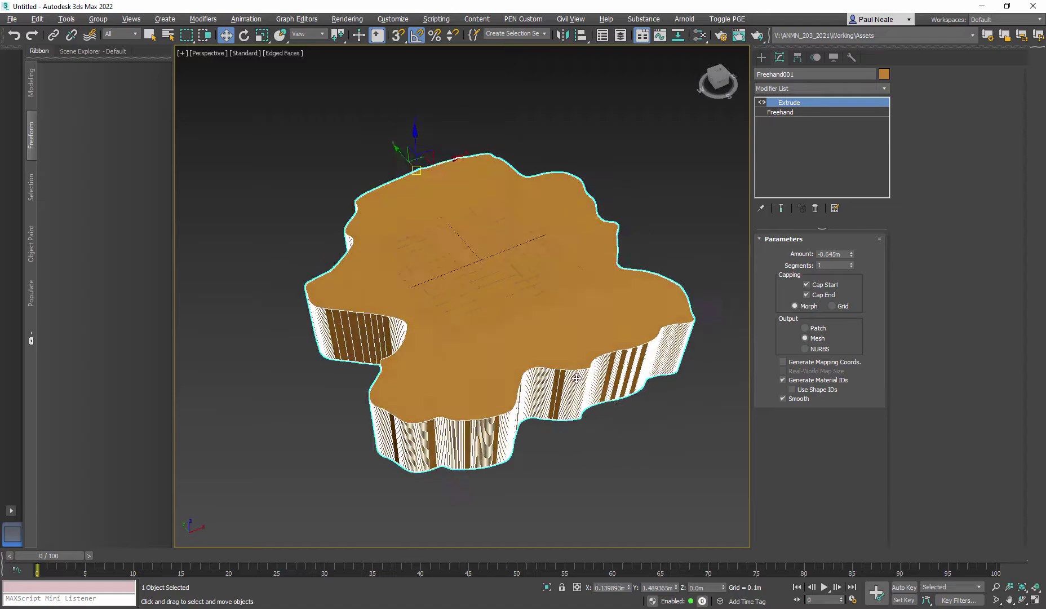
alt+middle_drag(594, 336, 585, 358)
scroll(575, 354, up, 3)
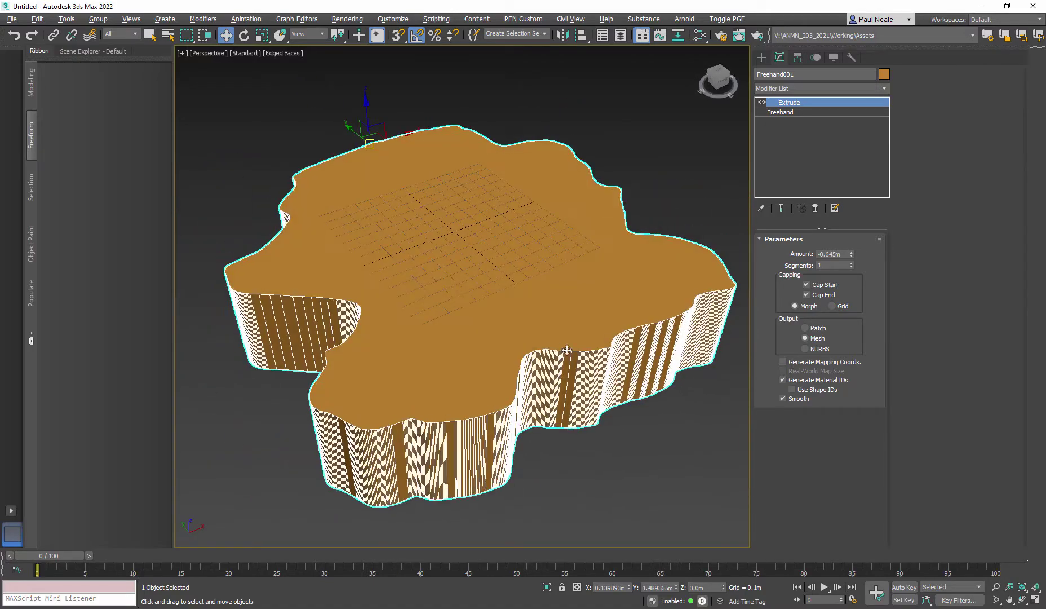
Step: Deepen the island block by setting the Extrude amount to about -0.695 m
alt+middle_drag(543, 318, 487, 397)
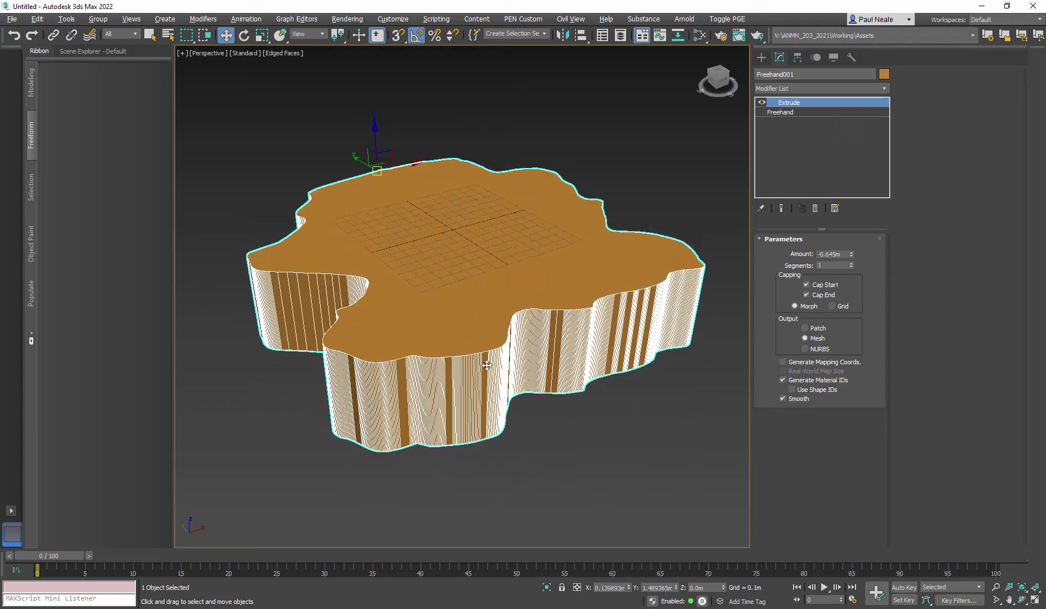
alt+middle_drag(511, 386, 550, 363)
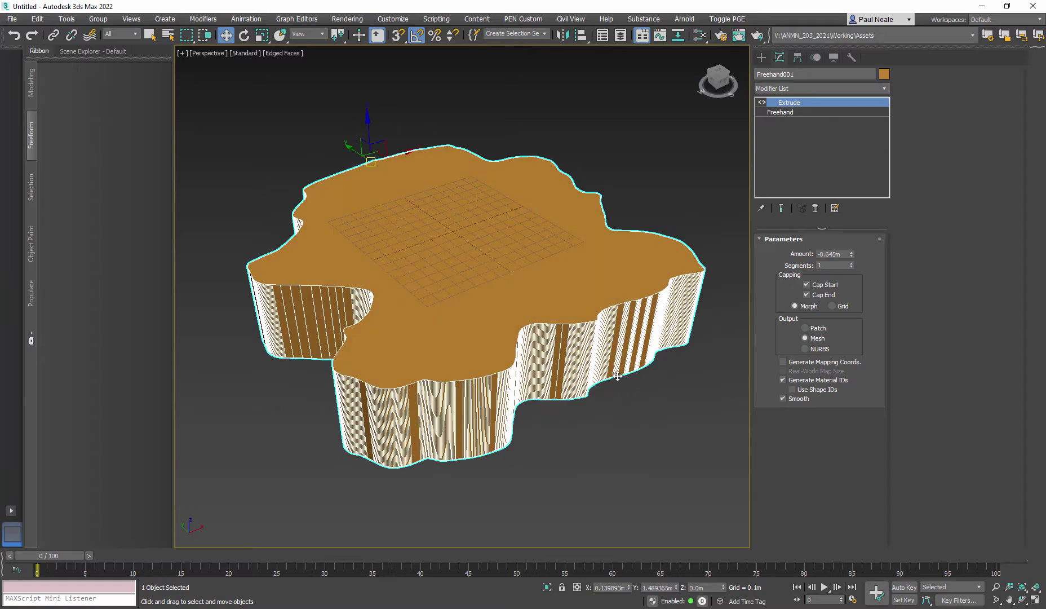
alt+middle_drag(617, 376, 536, 313)
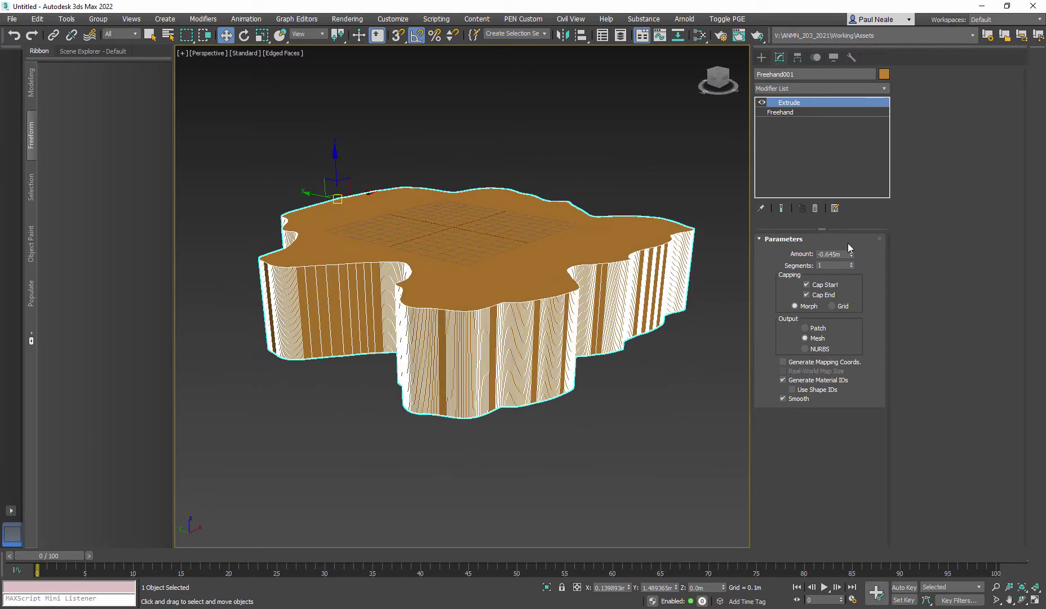
drag(853, 254, 852, 257)
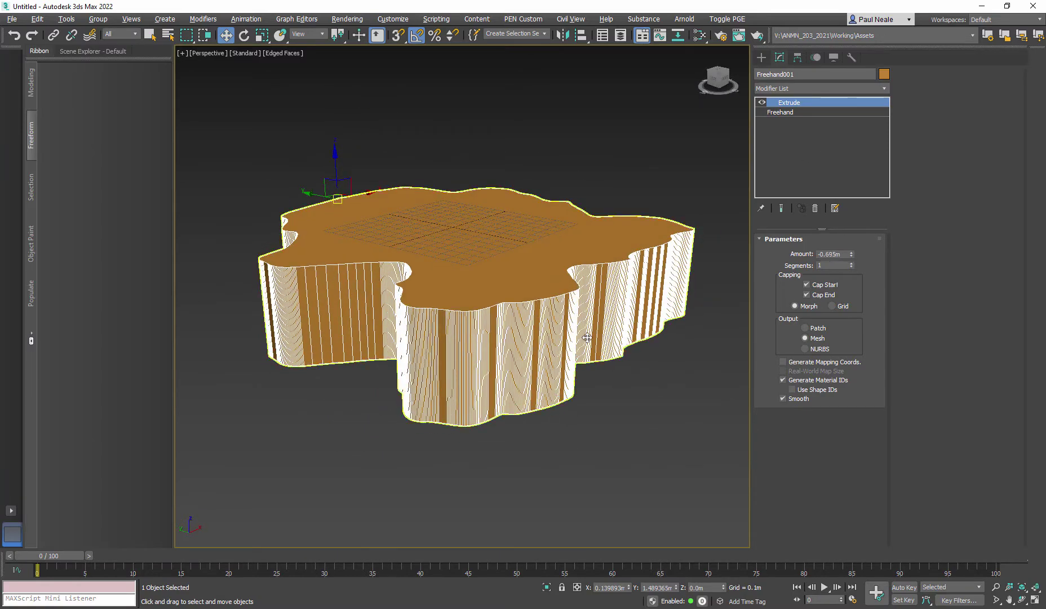
alt+middle_drag(586, 338, 509, 397)
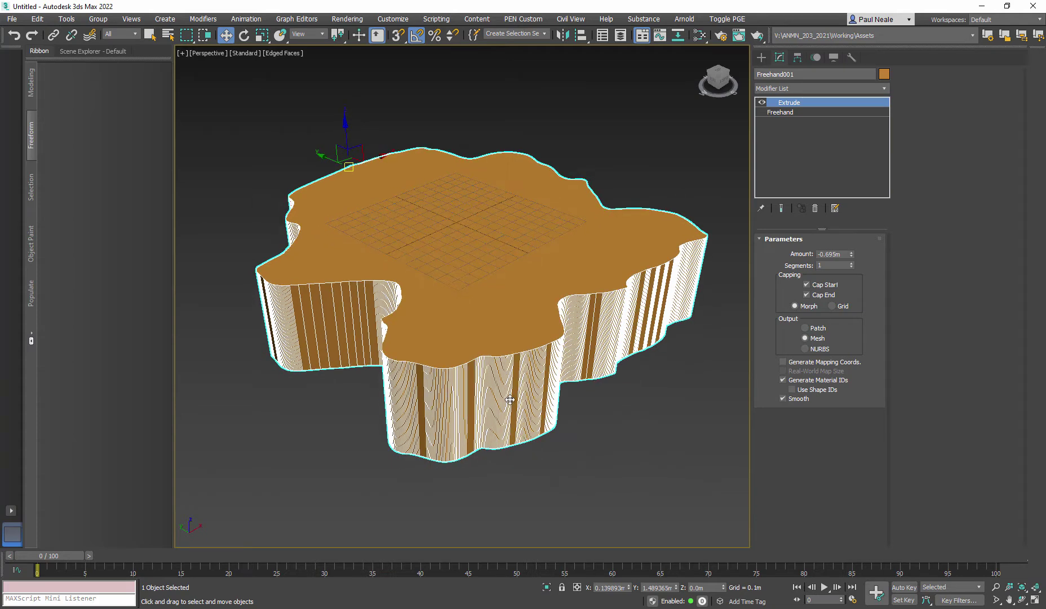
Step: Add a Retopology modifier above Extrude, set its target face count to 500 and compute it
text(x)
text(retop)
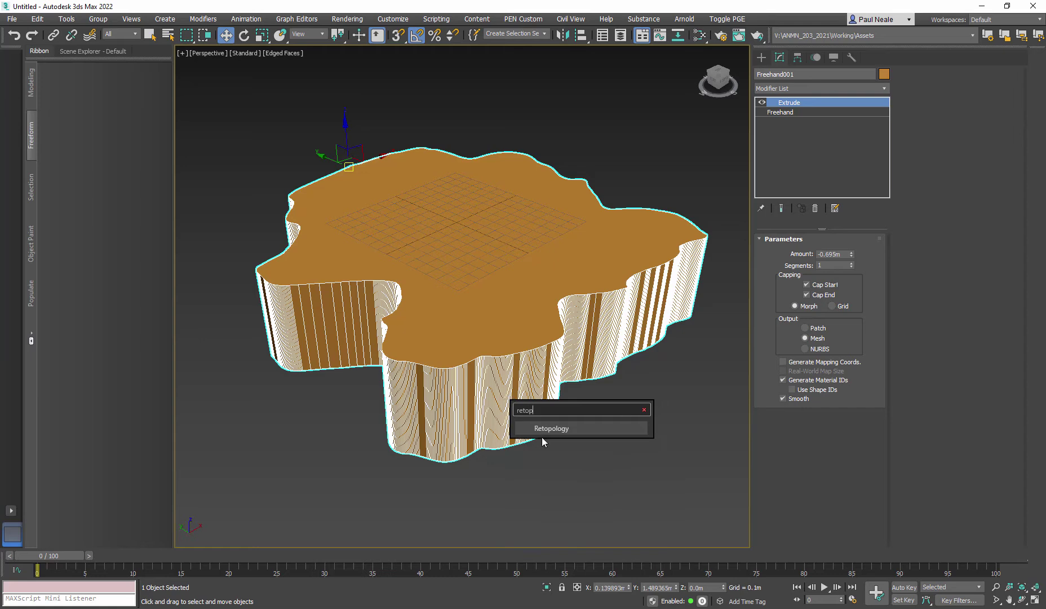
click(566, 428)
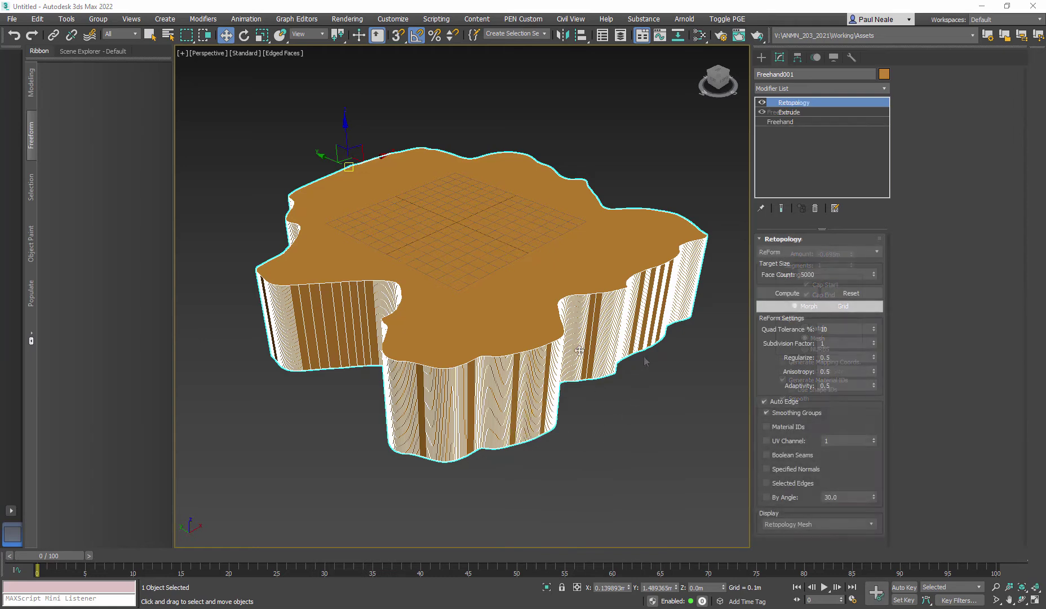
alt+middle_drag(634, 387, 597, 366)
drag(823, 275, 752, 270)
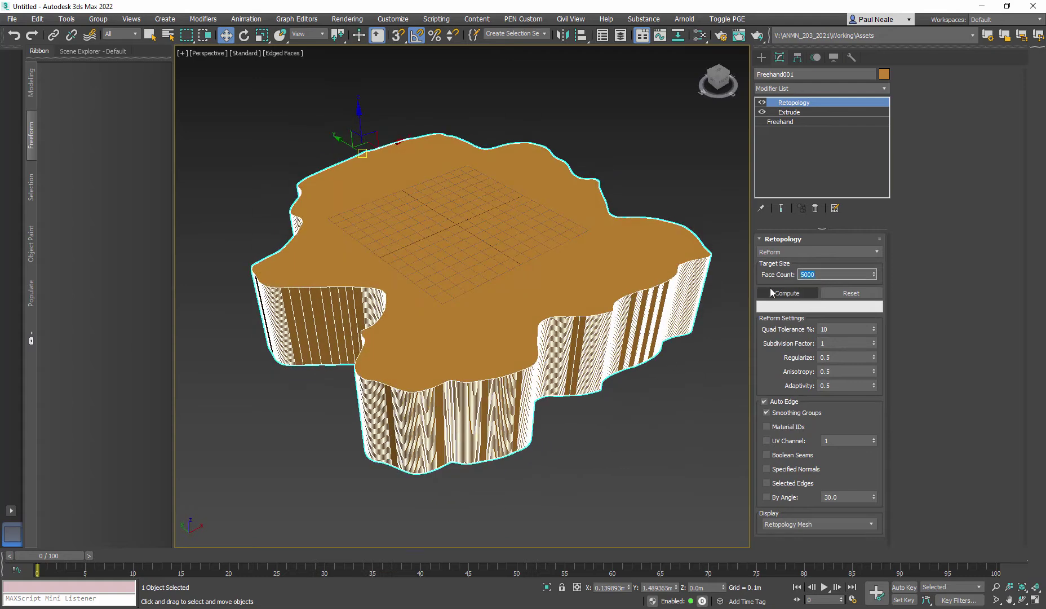
text(500)
middle_drag(680, 401, 670, 405)
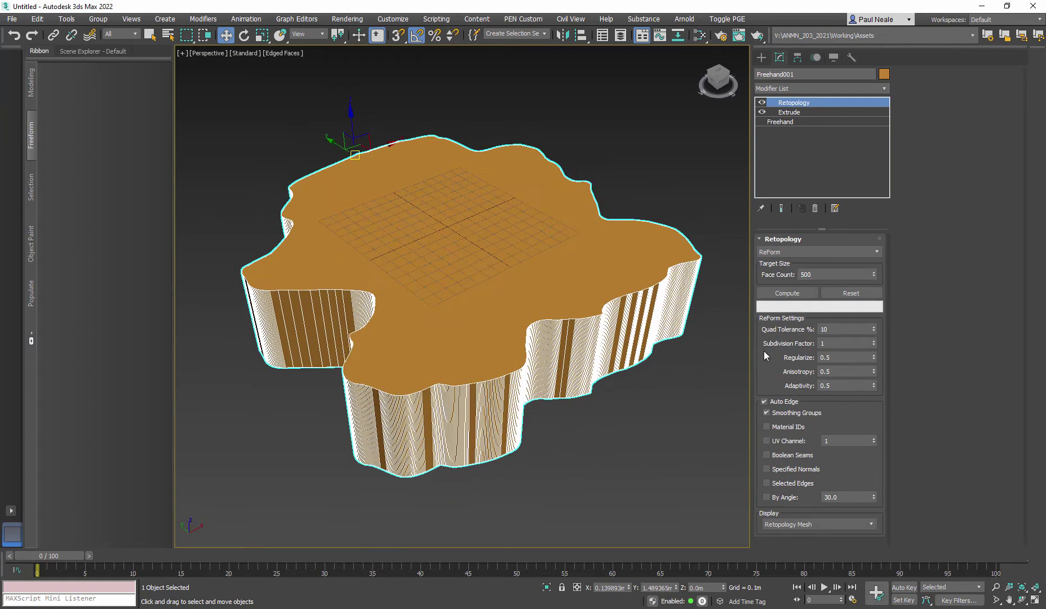
click(797, 294)
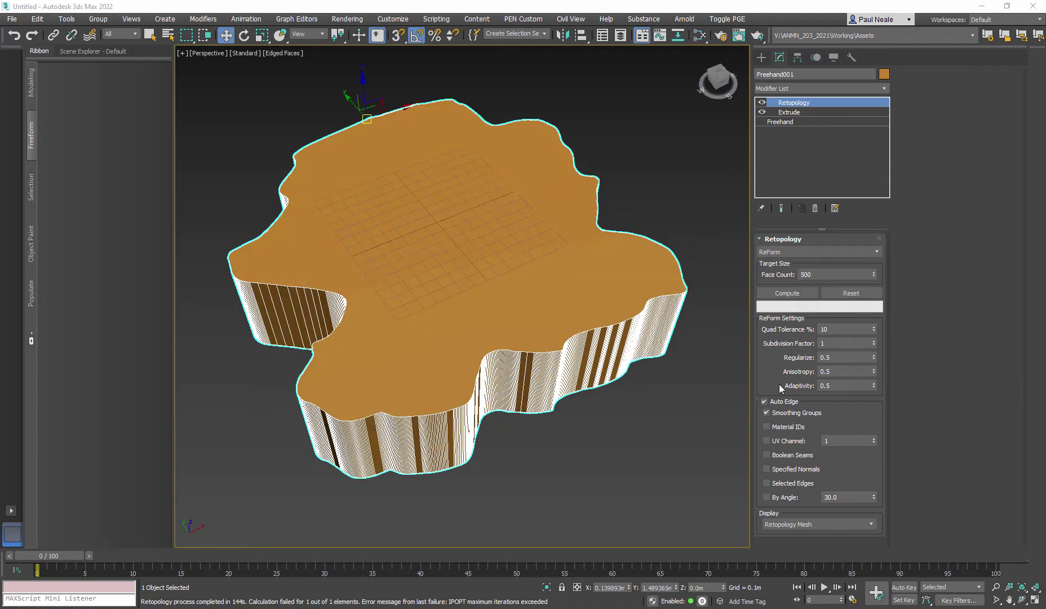
Step: Insert a Subdivide modifier between Extrude and Retopology in the island block's modifier stack
mouse_move(661, 429)
alt+middle_down()
mouse_move(669, 460)
mouse_move(635, 337)
mouse_move(646, 420)
mouse_move(627, 370)
mouse_move(648, 420)
mouse_move(638, 358)
mouse_move(648, 417)
alt+middle_up()
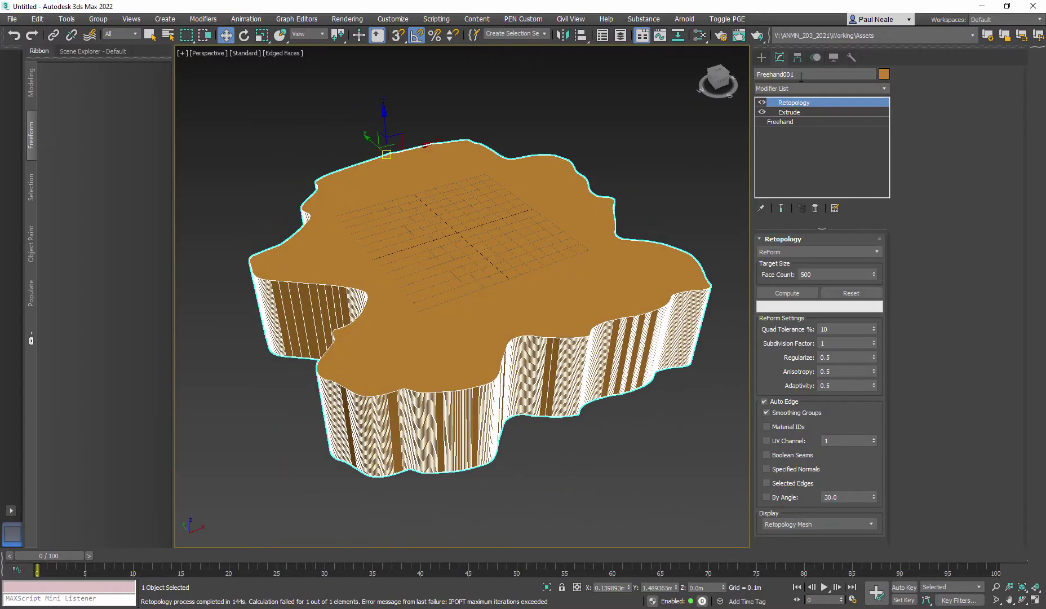
click(789, 112)
alt+middle_drag(612, 389, 580, 349)
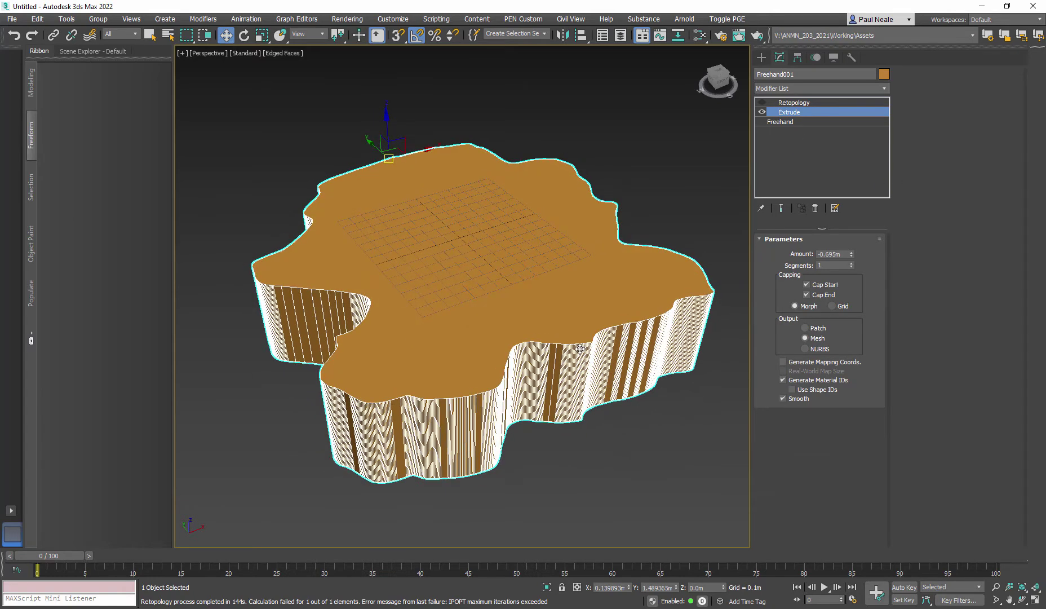
text(xsub)
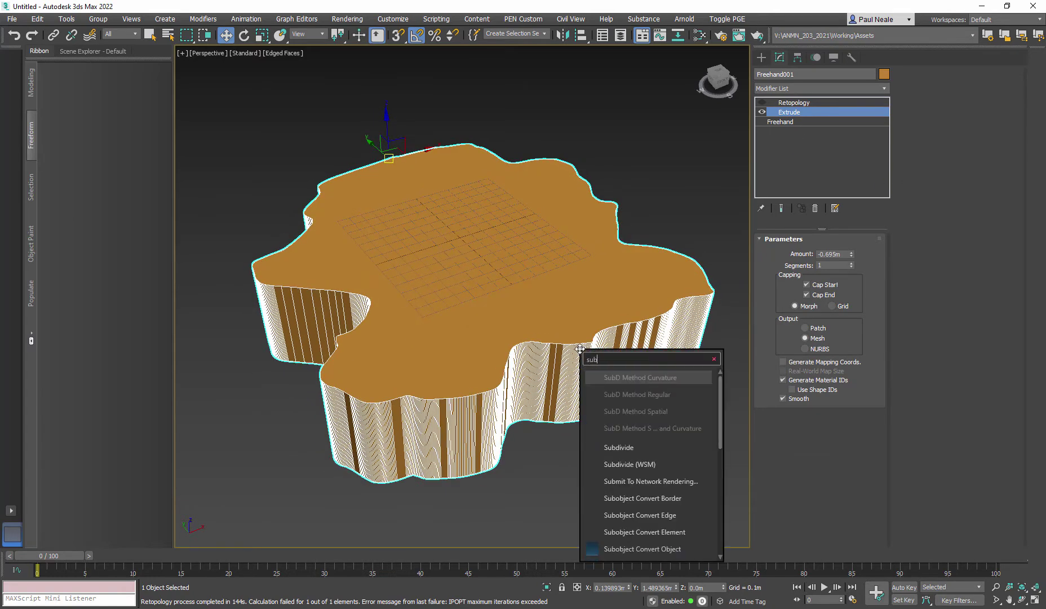
click(635, 449)
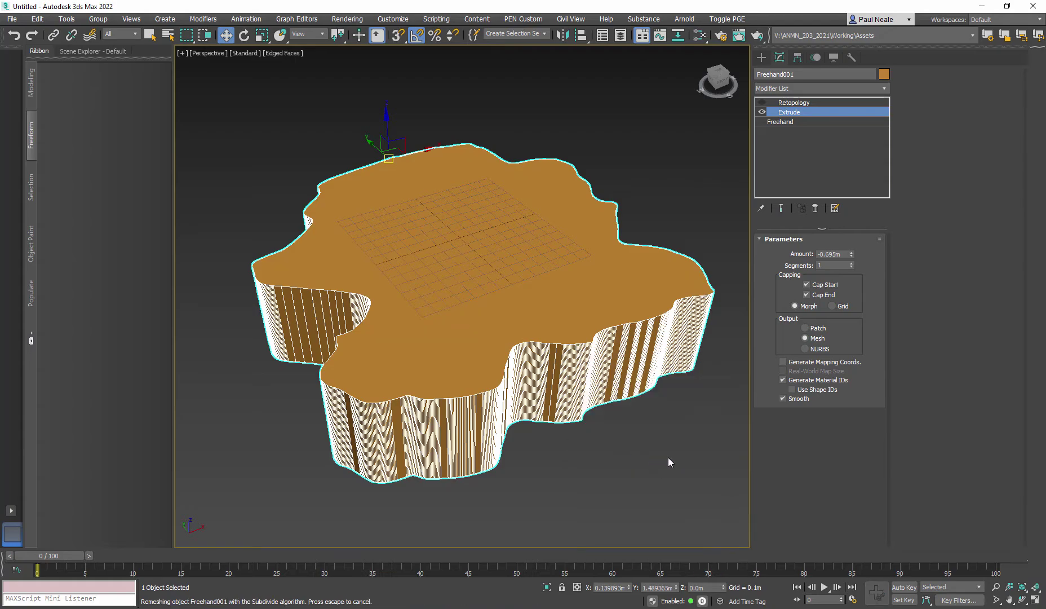
mouse_move(637, 376)
alt+middle_down()
mouse_move(635, 345)
mouse_move(632, 371)
alt+middle_up()
scroll(477, 383, up, 3)
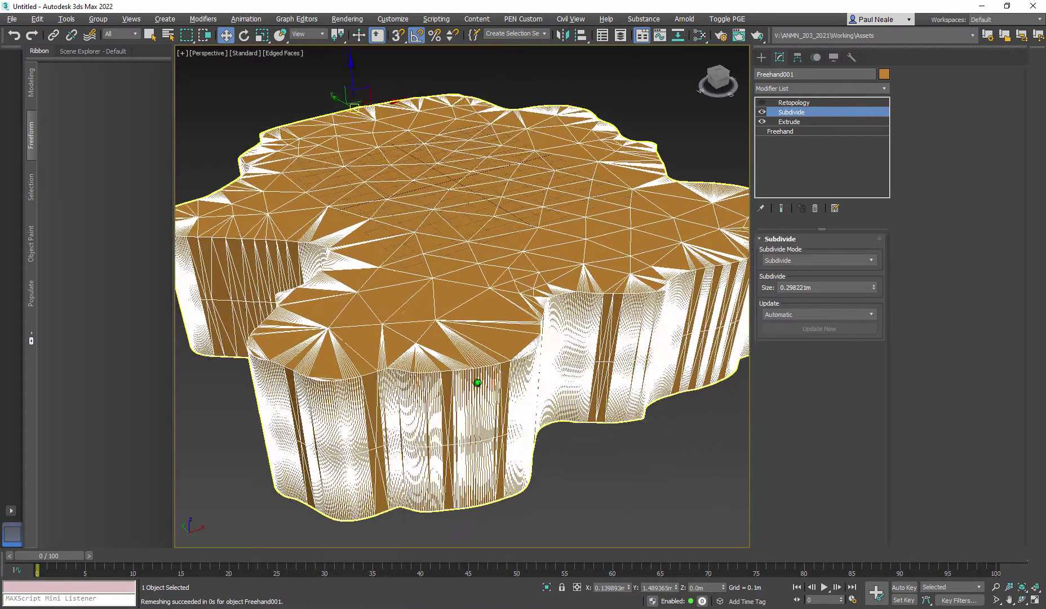
scroll(477, 382, down, 1)
scroll(477, 383, down, 1)
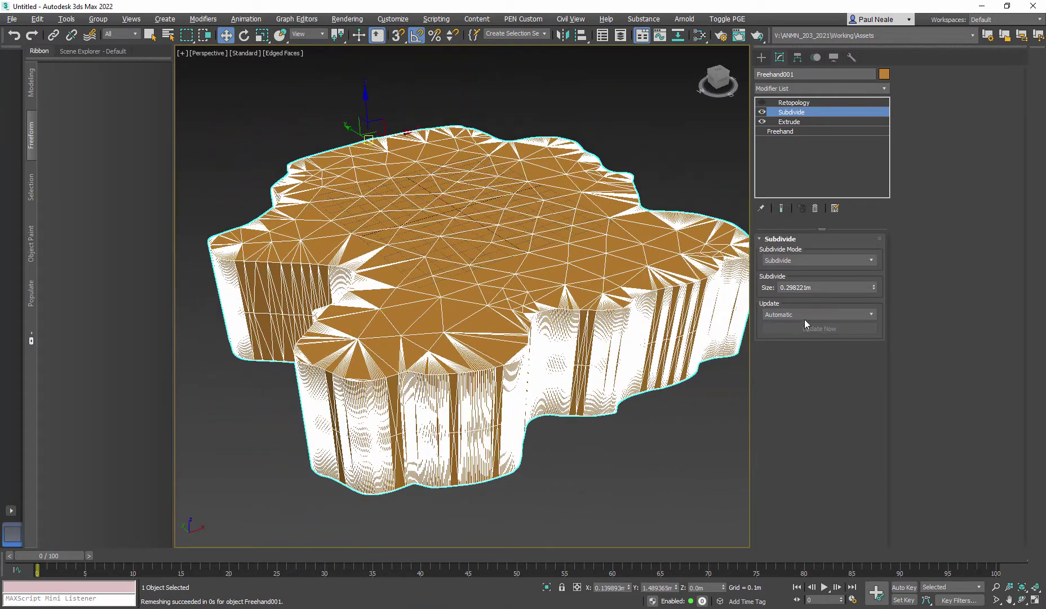
Step: Set the Subdivide size to 0.05 m and check the denser triangulation of the block
double_click(819, 289)
text(.0)
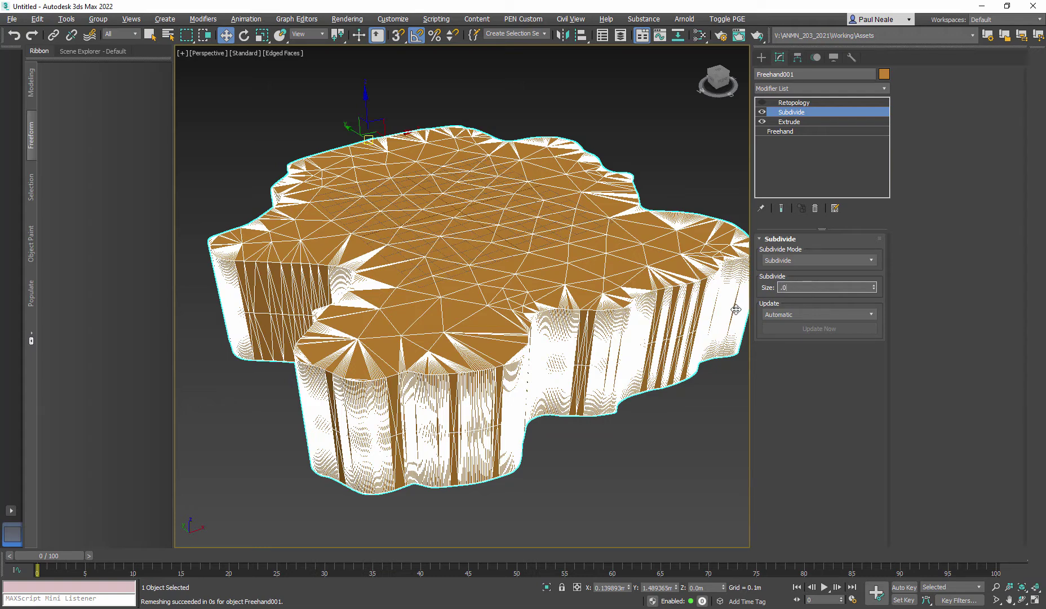
text(5)
key(Return)
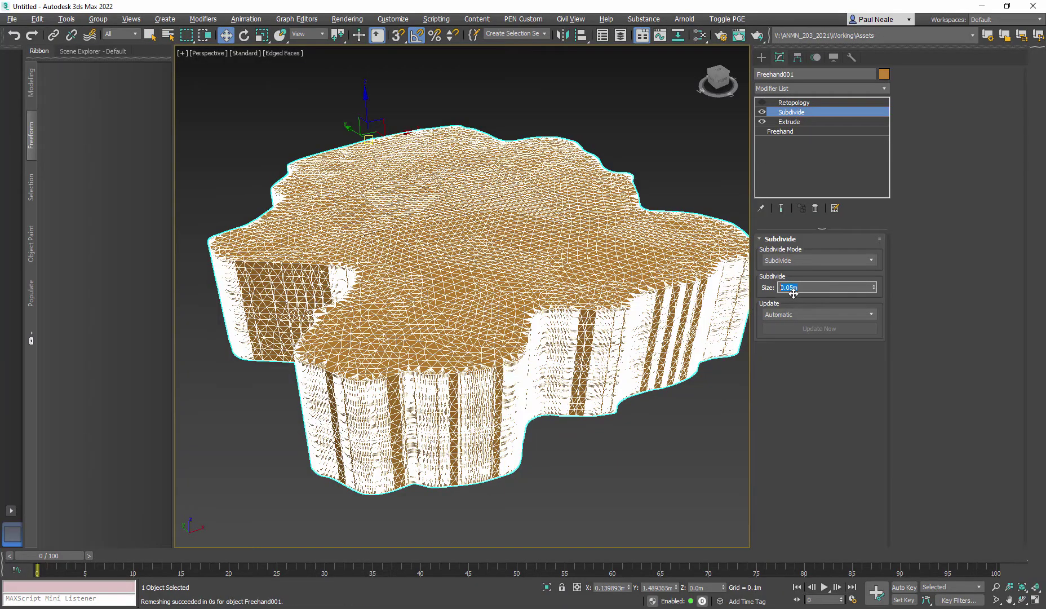
alt+middle_drag(624, 326, 644, 282)
scroll(492, 374, up, 8)
scroll(491, 374, down, 8)
Step: Re-enable the Retopology modifier, compute it with the 500-face target and inspect the new quad mesh around its sides
click(762, 102)
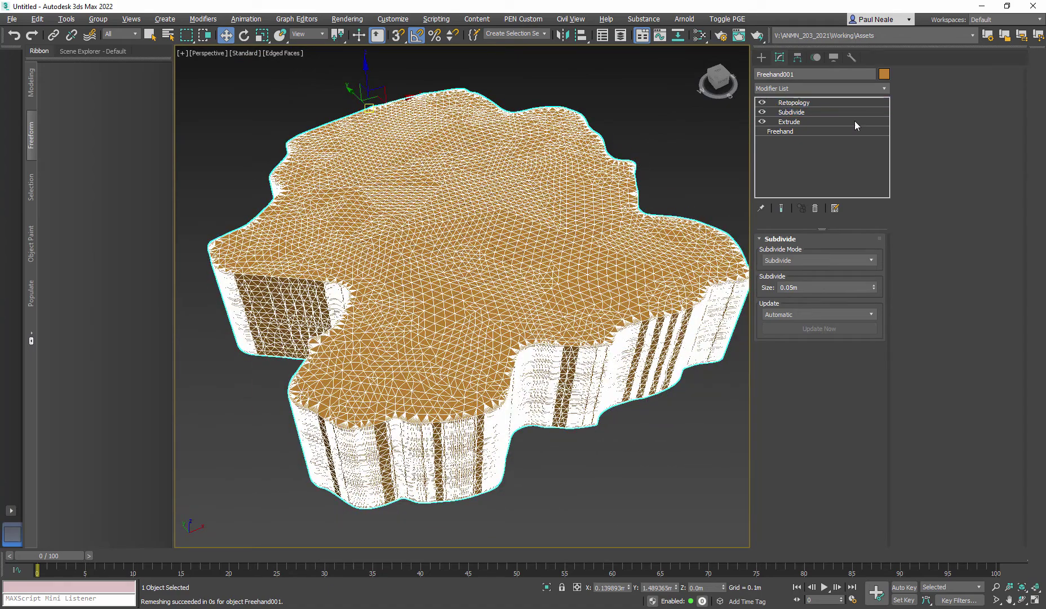
click(813, 103)
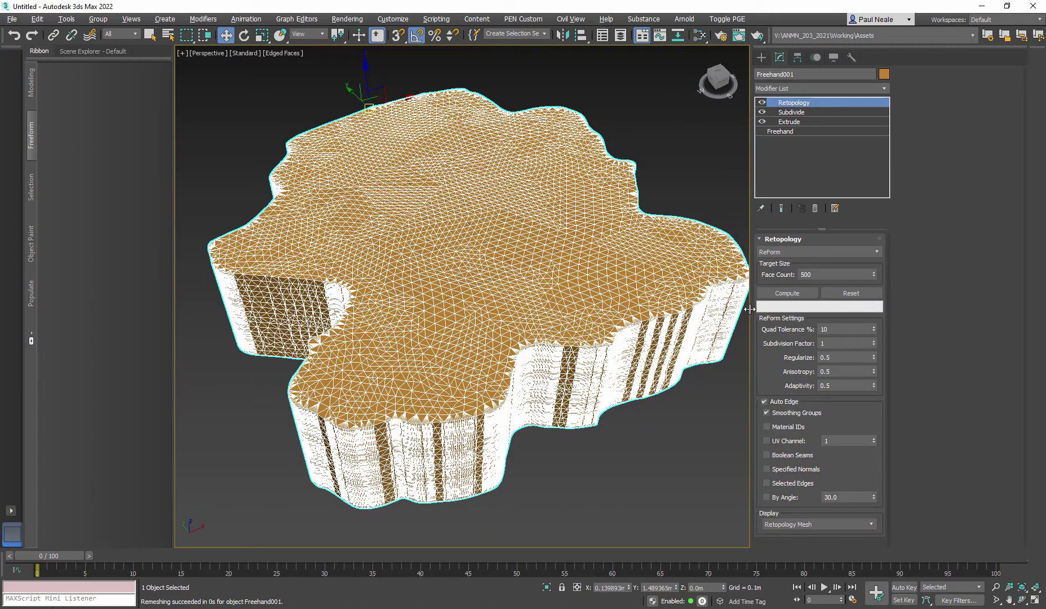
click(776, 293)
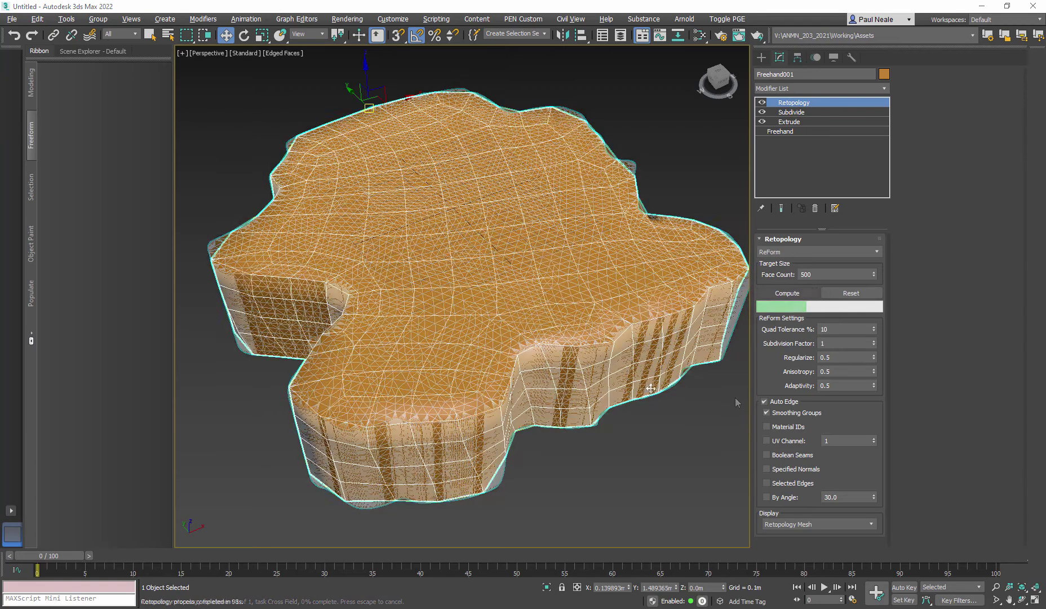
alt+middle_drag(735, 398, 438, 367)
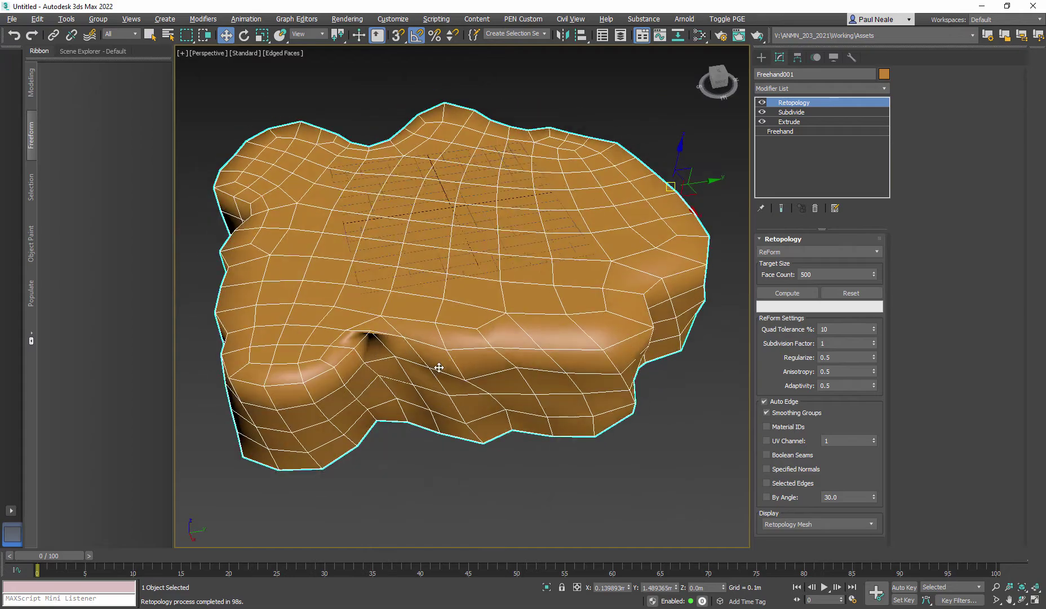
scroll(366, 339, up, 6)
alt+middle_drag(487, 328, 484, 316)
scroll(485, 317, down, 10)
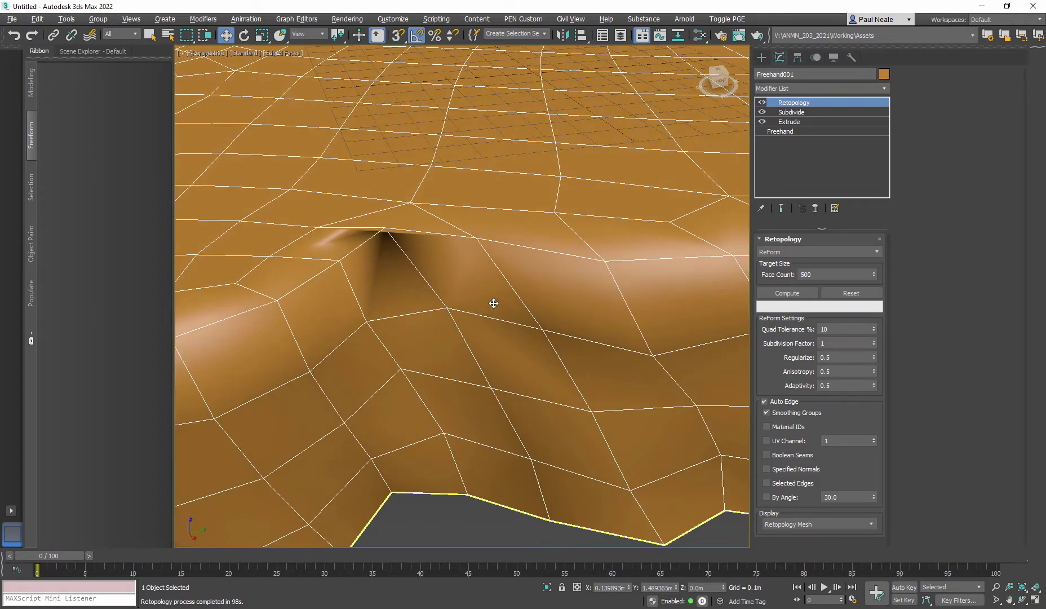
alt+middle_drag(679, 298, 616, 308)
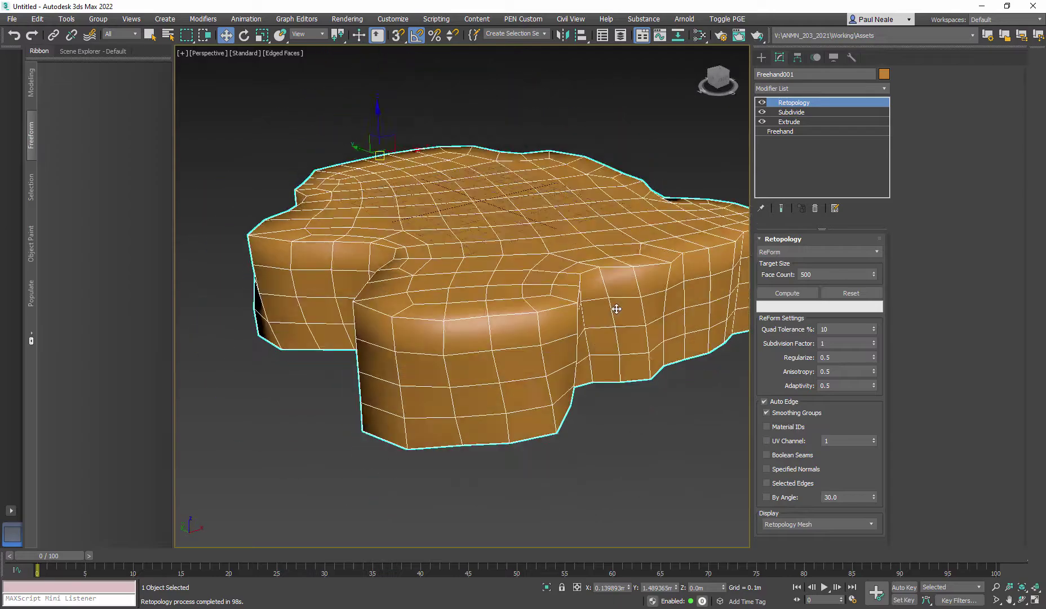
Step: Inspect the retopologized island block from several angles and convert it to an Editable Poly
alt+middle_drag(651, 265, 727, 225)
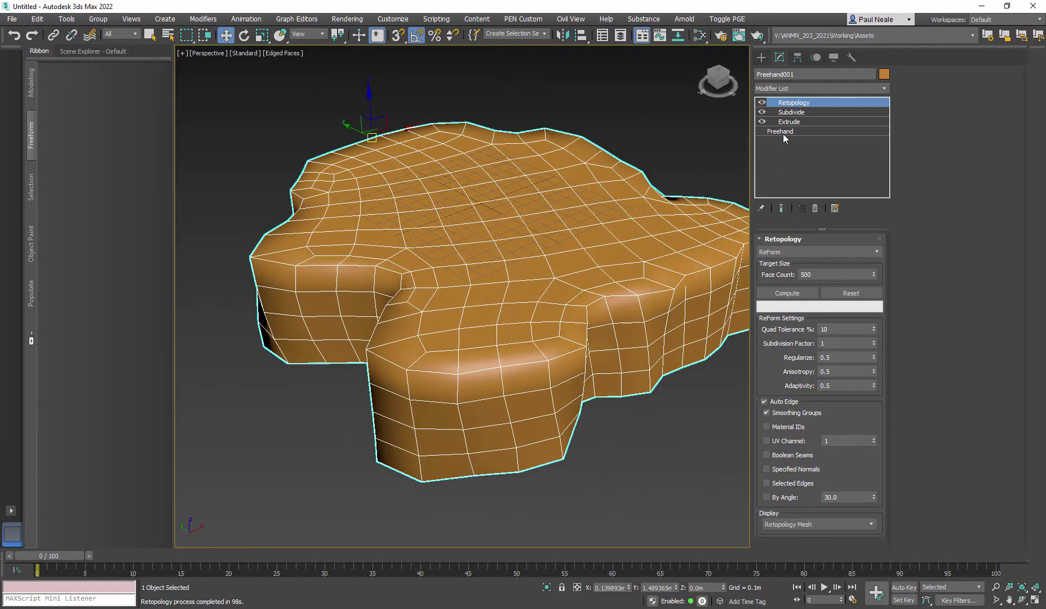
mouse_move(577, 266)
alt+middle_down()
mouse_move(597, 316)
mouse_move(633, 243)
mouse_move(621, 260)
mouse_move(694, 175)
mouse_move(707, 205)
mouse_move(696, 257)
mouse_move(649, 265)
mouse_move(590, 263)
mouse_move(488, 226)
mouse_move(493, 250)
mouse_move(464, 185)
mouse_move(419, 214)
mouse_move(581, 284)
alt+middle_up()
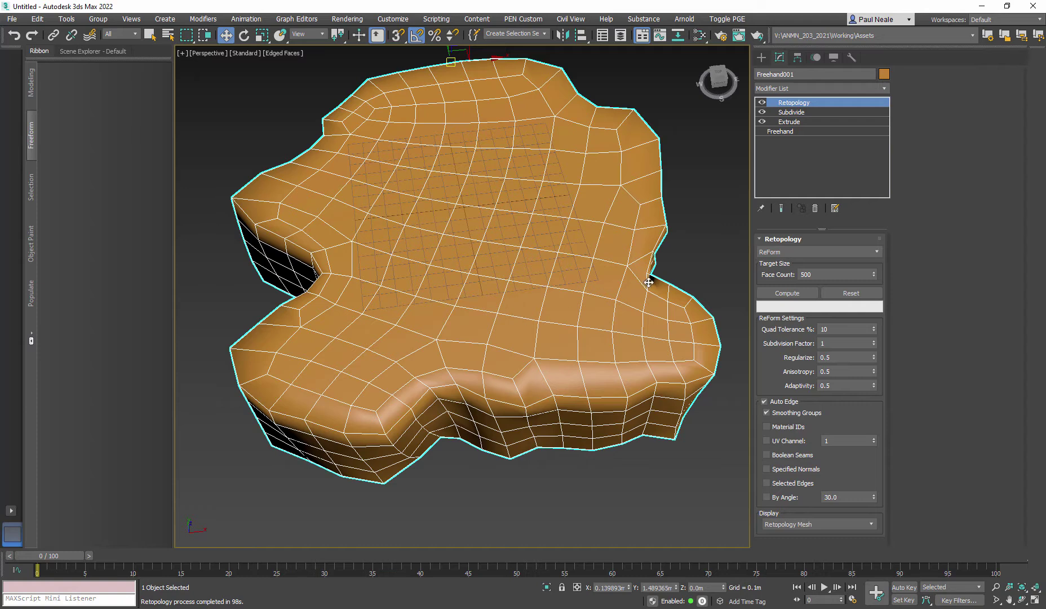
right_click(421, 230)
mouse_move(489, 402)
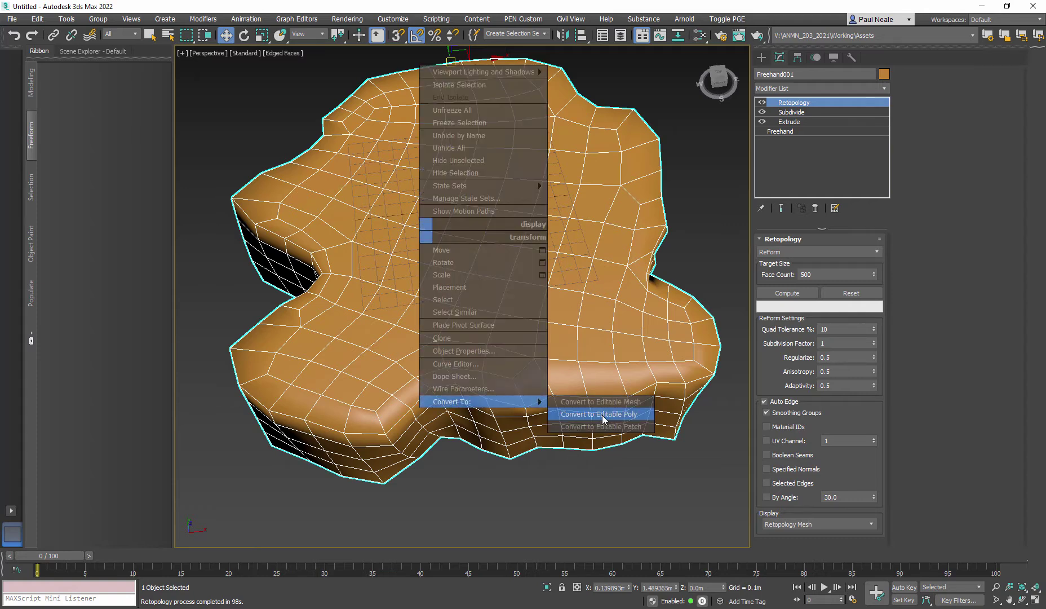
click(603, 418)
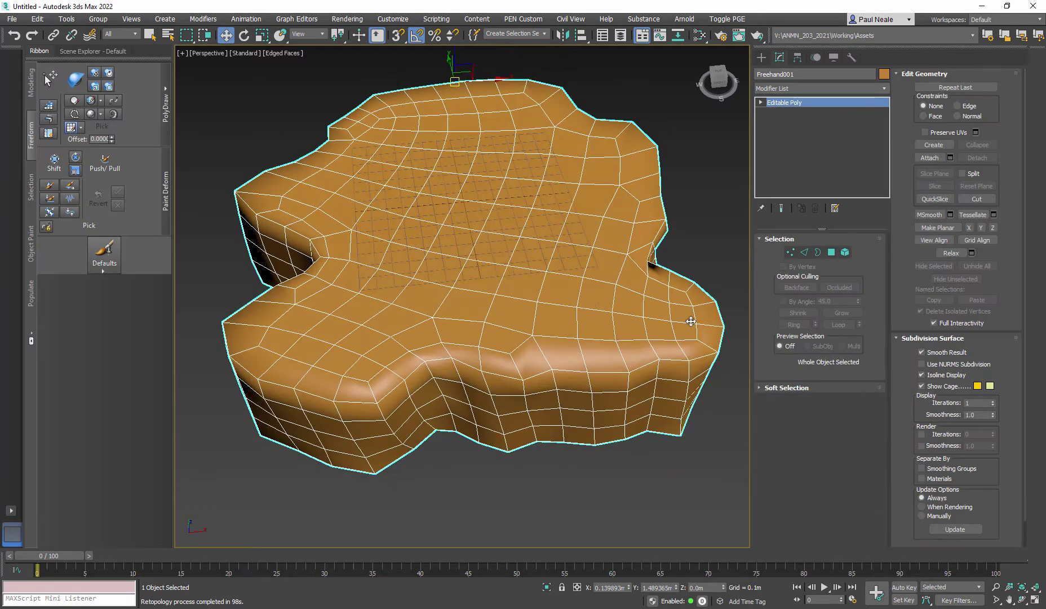
Step: Try to reposition the vertex at the notch in the island's upper rim using the View coordinate system
alt+middle_drag(581, 360, 515, 350)
middle_drag(510, 351, 504, 329)
scroll(520, 366, up, 5)
key(1)
click(446, 282)
alt+middle_drag(447, 283, 465, 307)
alt+right_click(496, 297)
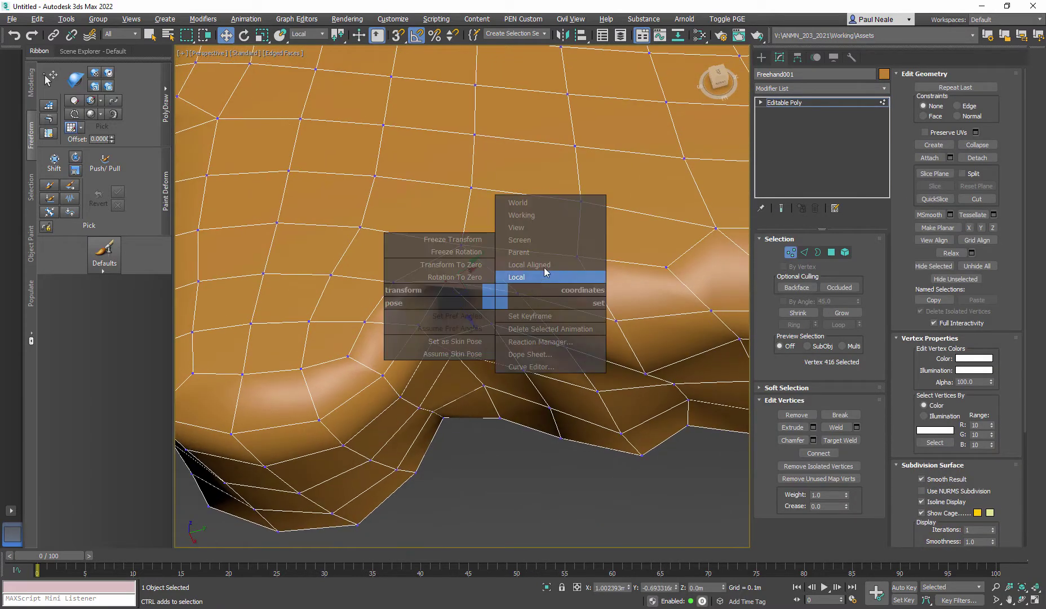
click(521, 227)
mouse_move(469, 291)
mouse_down()
mouse_move(467, 282)
mouse_move(473, 311)
mouse_up()
scroll(532, 326, down, 5)
alt+middle_drag(532, 327, 490, 298)
key(ctrl+z)
Step: Turn the hidden triangulation diagonal across the notch face on the upper rim to remove the overhanging fold
scroll(499, 308, up, 5)
scroll(480, 266, up, 3)
alt+middle_drag(537, 271, 540, 273)
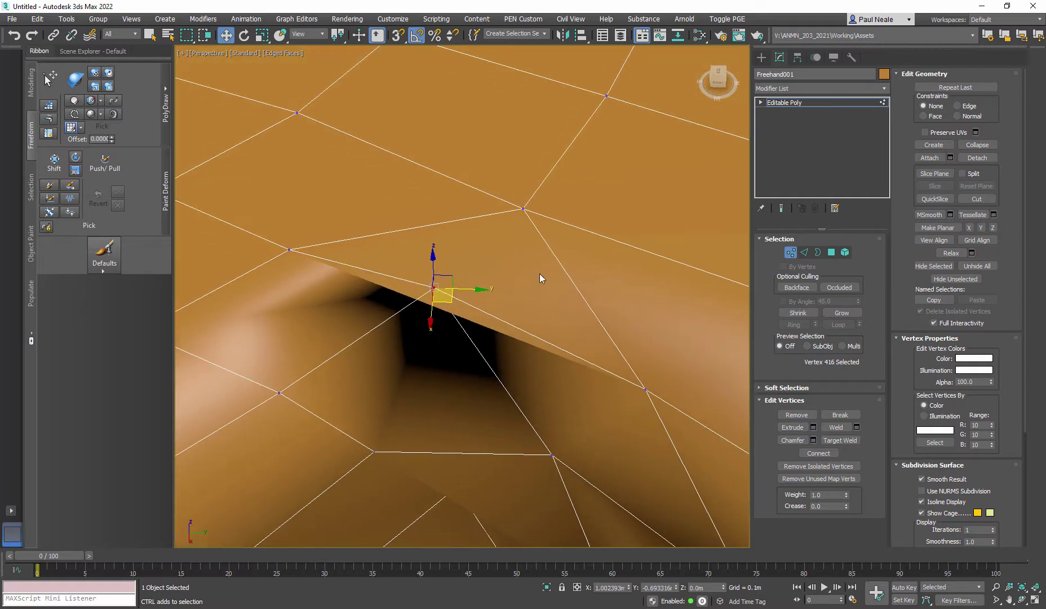
key(2)
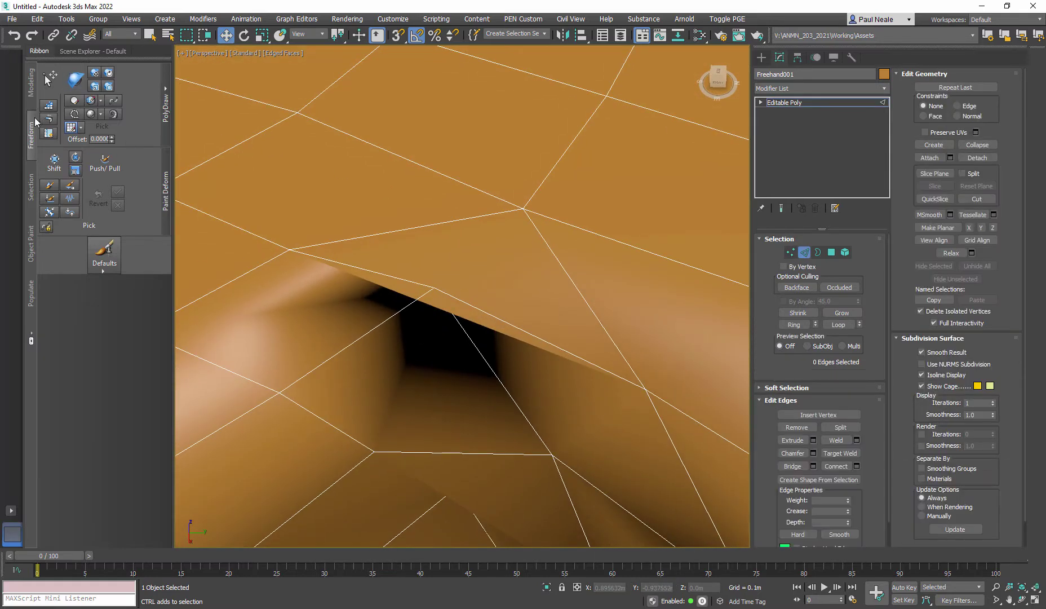
click(32, 89)
alt+middle_drag(424, 362, 433, 325)
middle_drag(433, 324, 350, 217)
scroll(451, 333, down, 3)
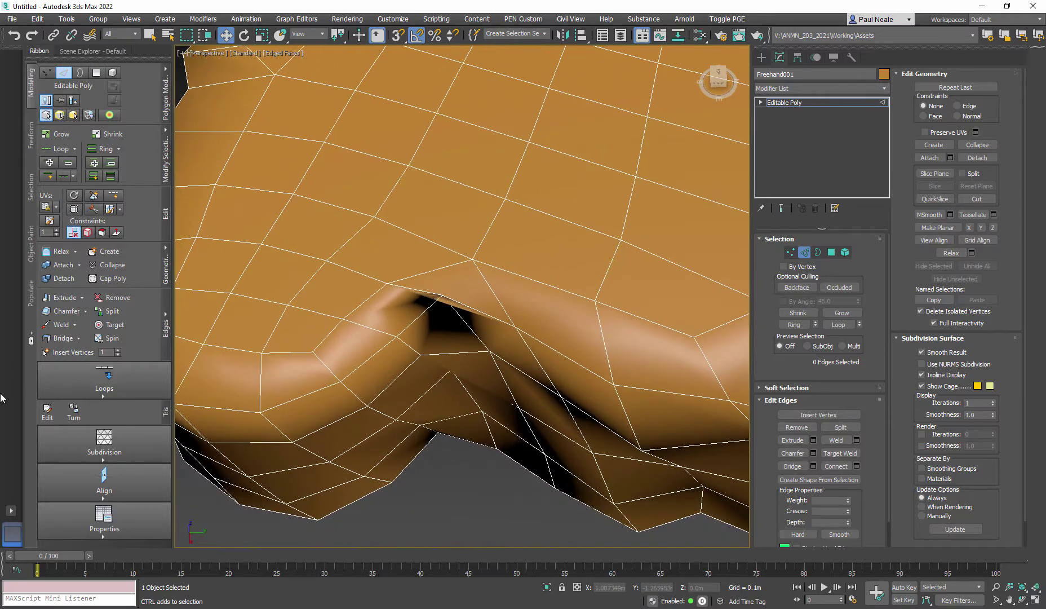
click(48, 411)
scroll(448, 294, up, 4)
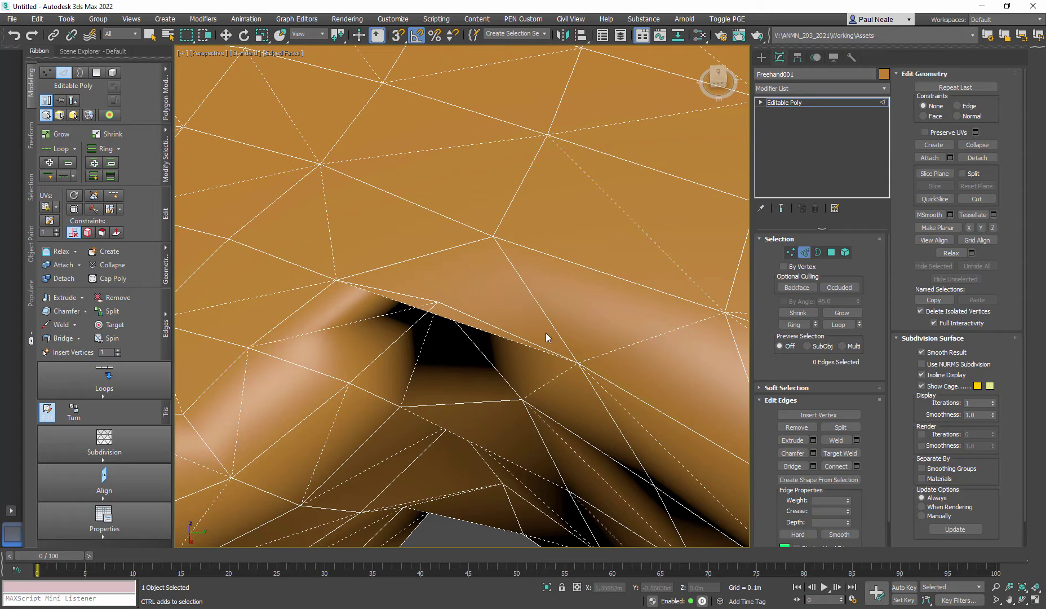
click(75, 414)
click(471, 325)
alt+middle_drag(503, 343, 488, 328)
scroll(471, 307, down, 6)
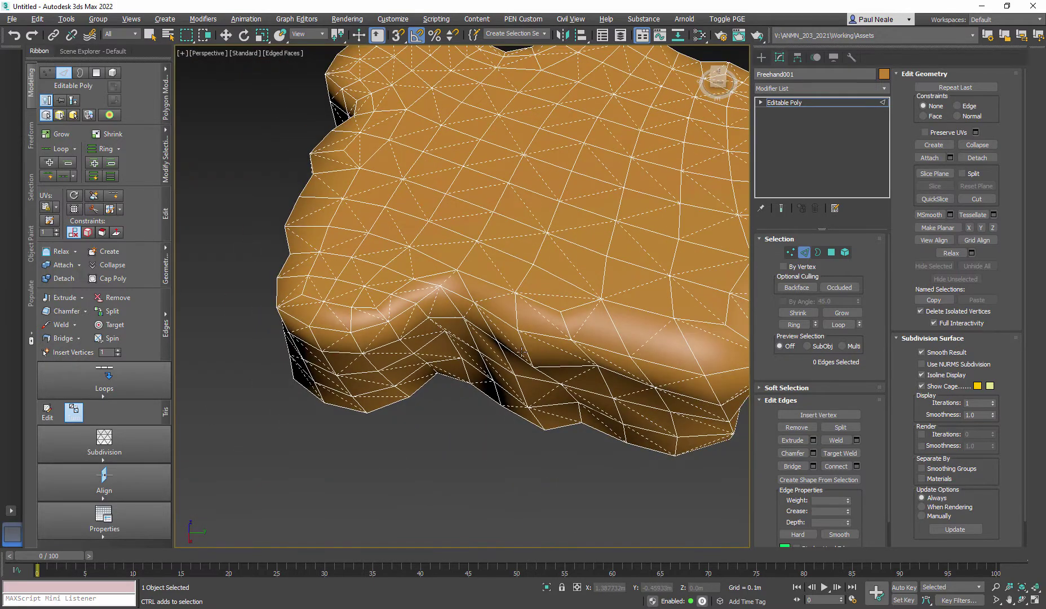
key(w)
alt+middle_drag(536, 353, 552, 297)
scroll(398, 330, down, 5)
key(2)
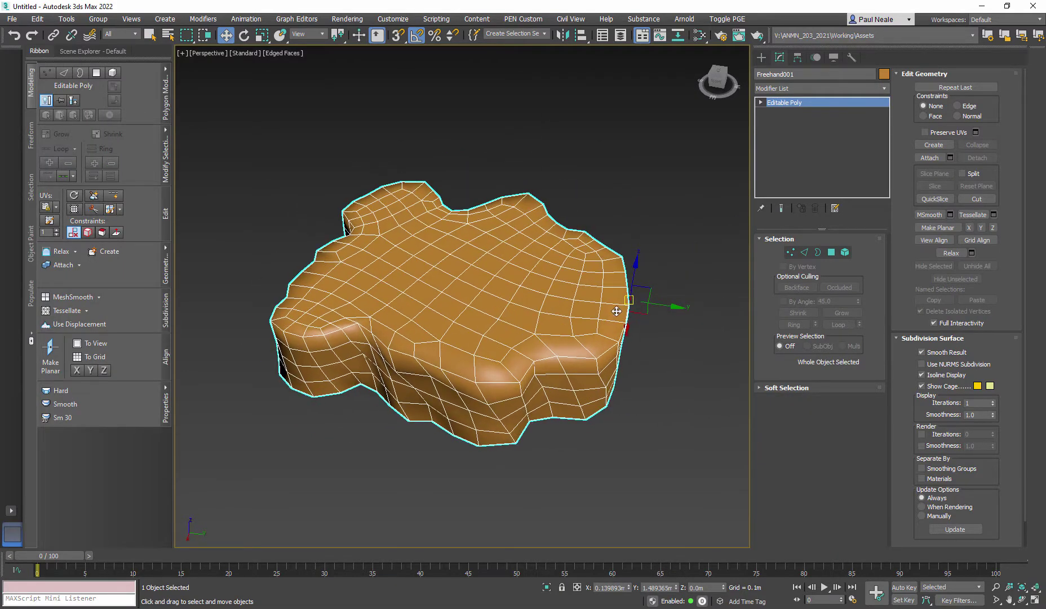
Step: Move only the island block's pivot point from its outer edge to about the middle of the block
drag(669, 305, 502, 282)
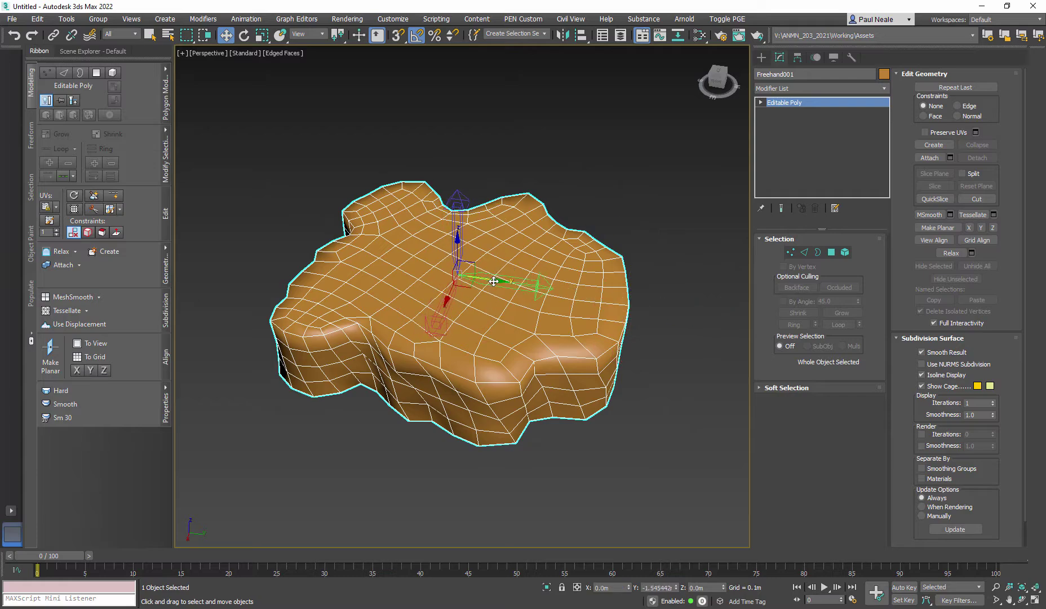
alt+middle_drag(493, 281, 499, 309)
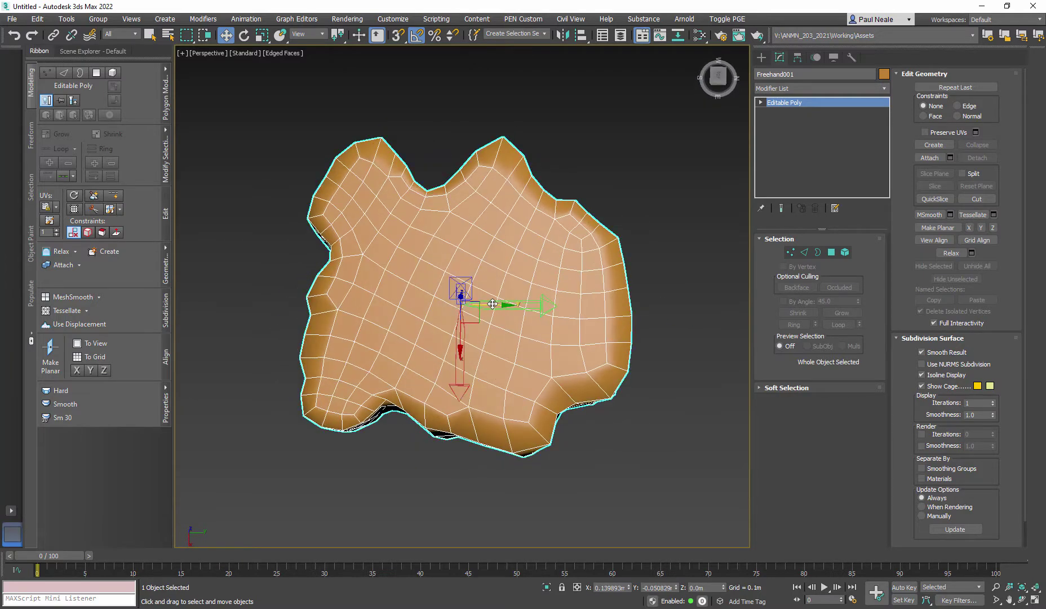
drag(492, 303, 487, 304)
alt+middle_drag(488, 305, 245, 326)
scroll(492, 292, up, 3)
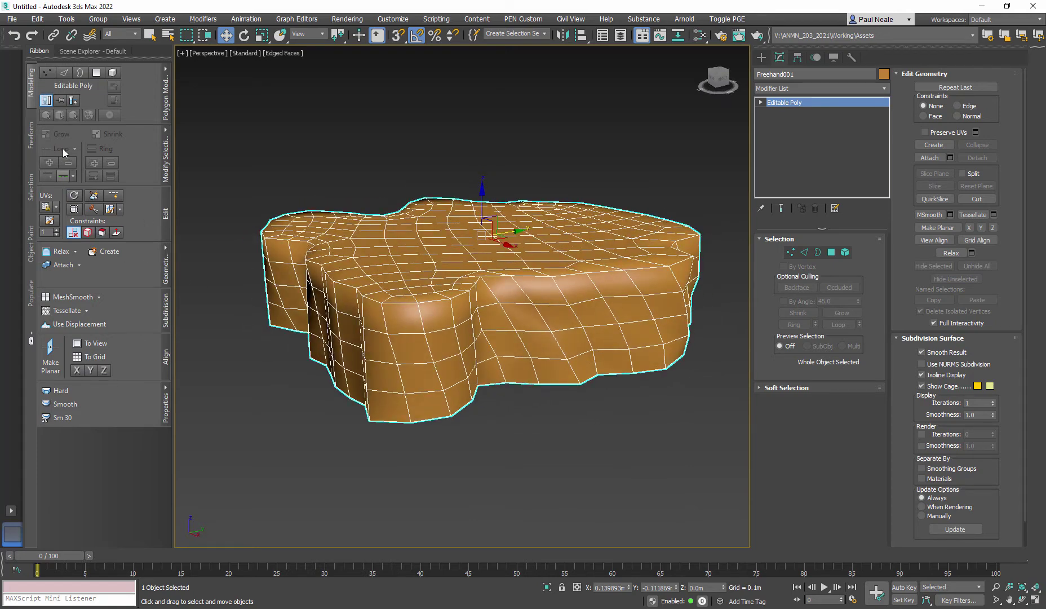
Step: Activate the Freeform Shift brush, try Depth for Brush Affects and return it to Spherical Radius
click(31, 135)
alt+middle_drag(457, 315, 458, 300)
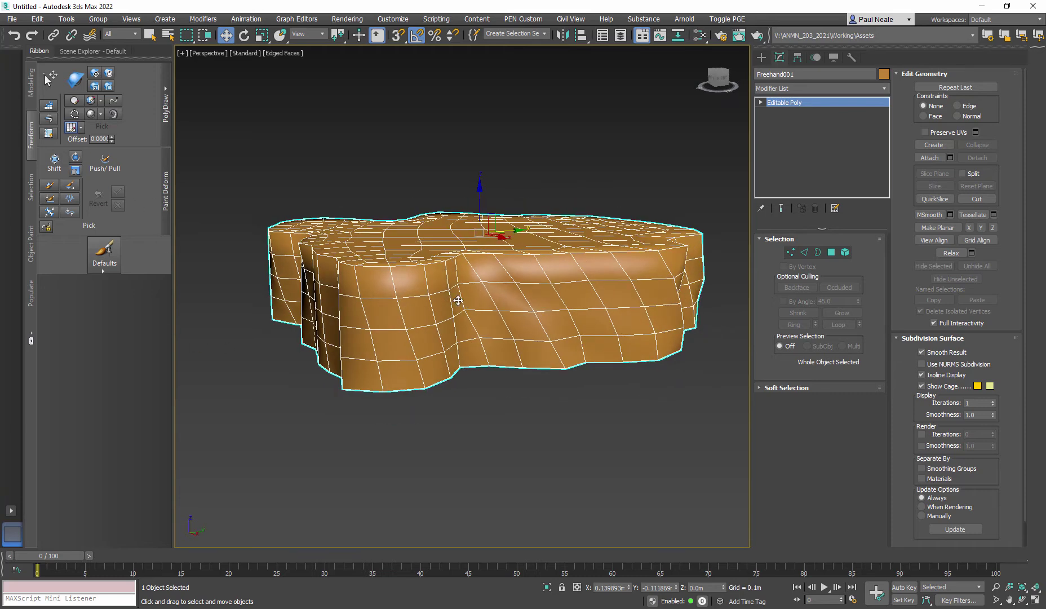
click(54, 160)
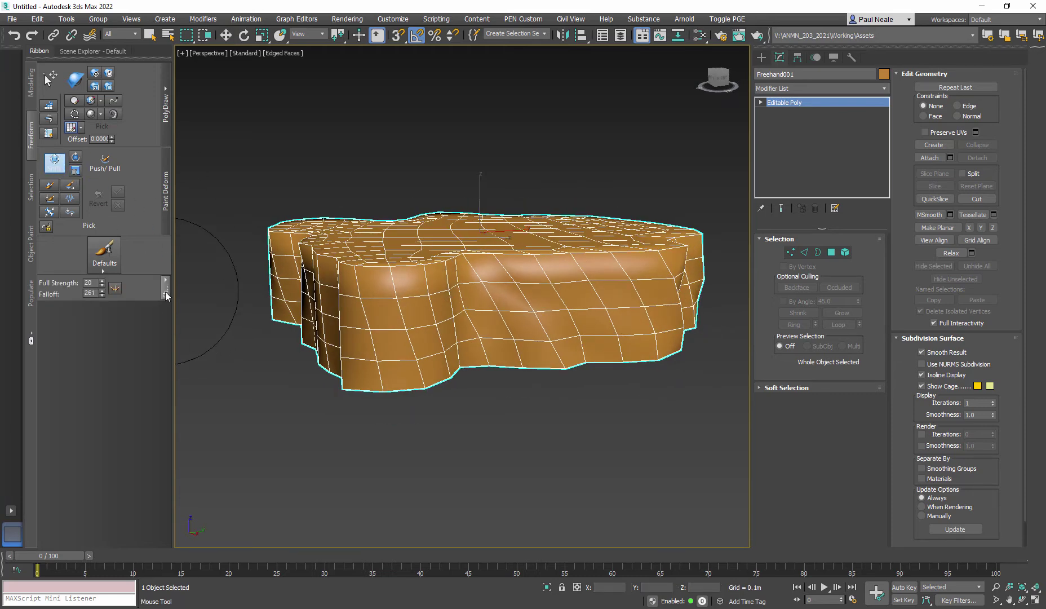
mouse_move(165, 289)
mouse_down()
mouse_move(209, 289)
mouse_move(277, 261)
mouse_move(111, 335)
mouse_move(118, 294)
mouse_up()
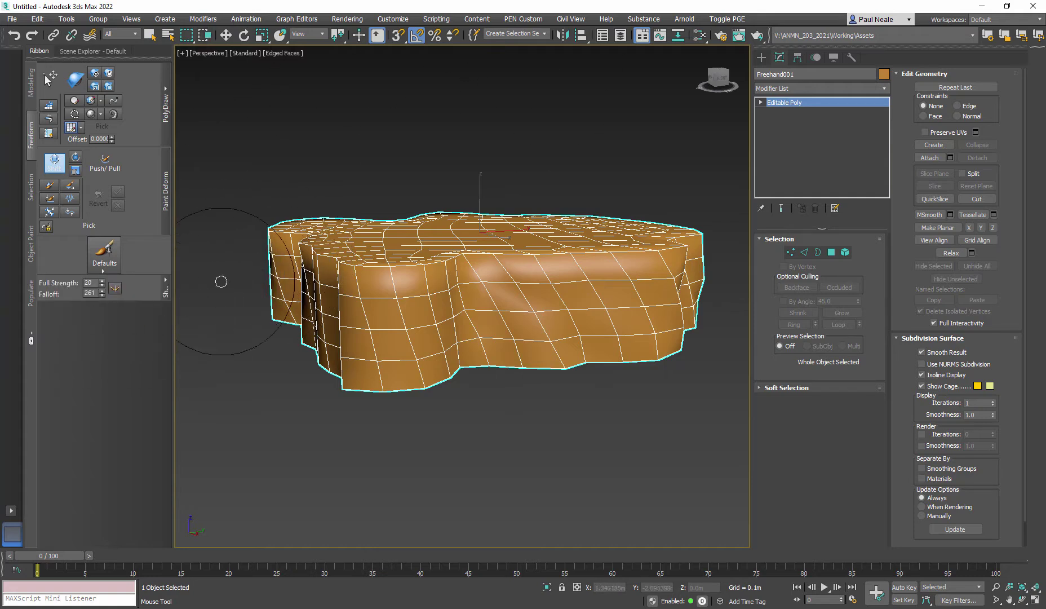
click(166, 287)
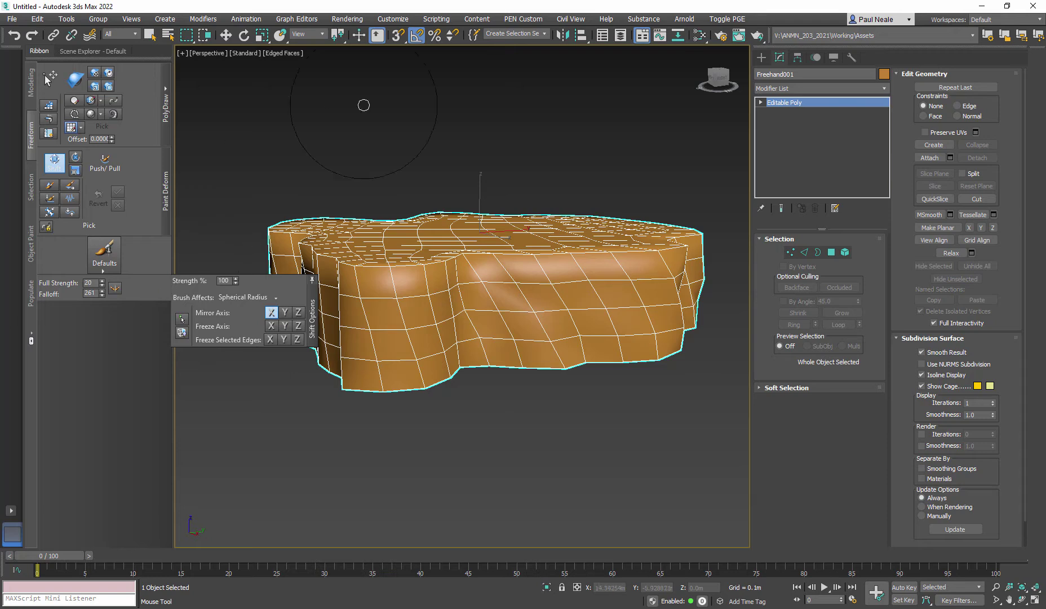
click(168, 292)
click(274, 298)
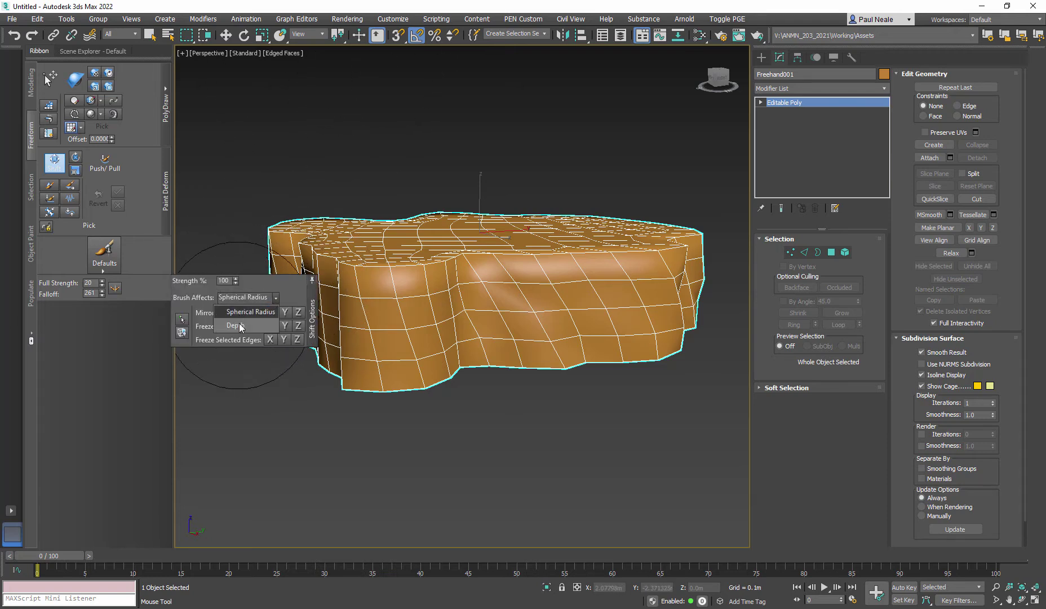
click(239, 324)
click(265, 297)
click(267, 311)
Step: Reshape the side walls around the protruding lobes with Shift brush strokes at full strength 20 and falloff 261
mouse_move(446, 309)
middle_down()
mouse_move(493, 335)
mouse_move(492, 320)
mouse_move(517, 316)
middle_up()
alt+middle_drag(406, 301, 403, 295)
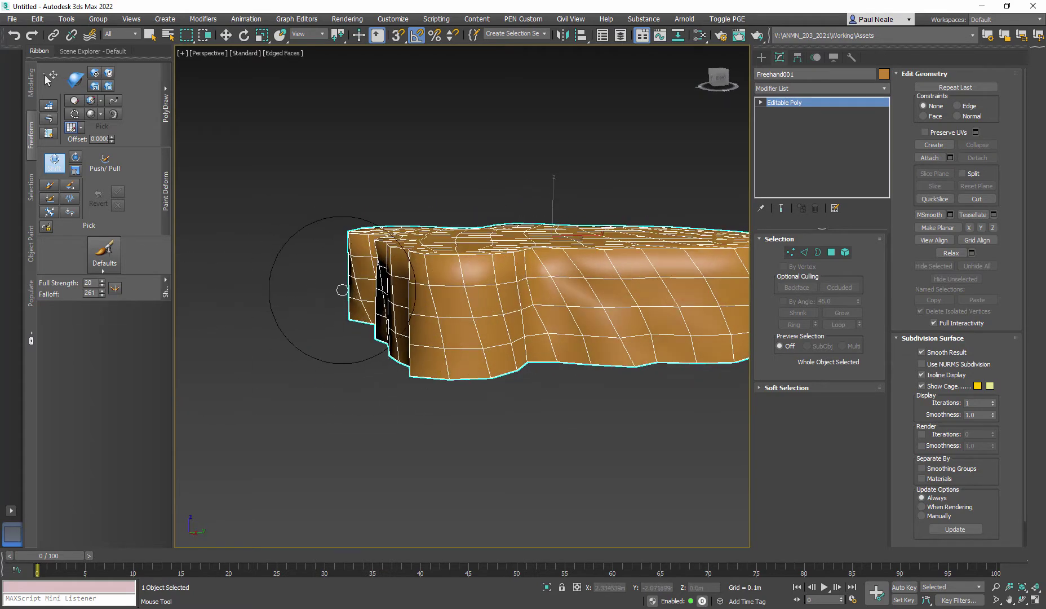
scroll(324, 292, up, 3)
drag(349, 278, 359, 281)
drag(349, 326, 352, 327)
drag(363, 258, 361, 264)
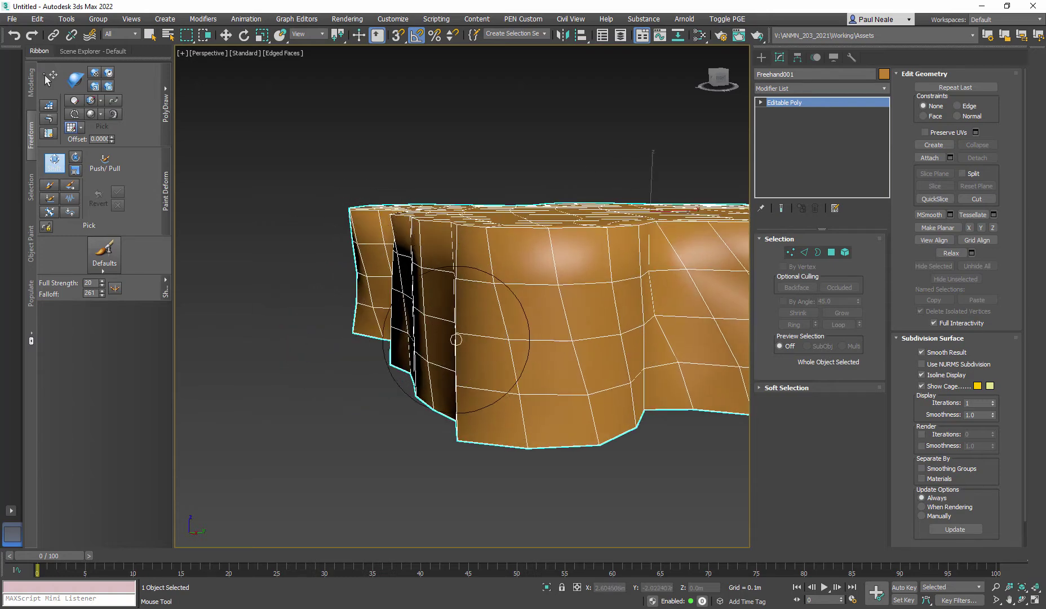
mouse_move(458, 341)
alt+middle_down()
mouse_move(455, 376)
mouse_move(453, 365)
alt+middle_up()
middle_drag(453, 365, 435, 263)
drag(407, 322, 398, 336)
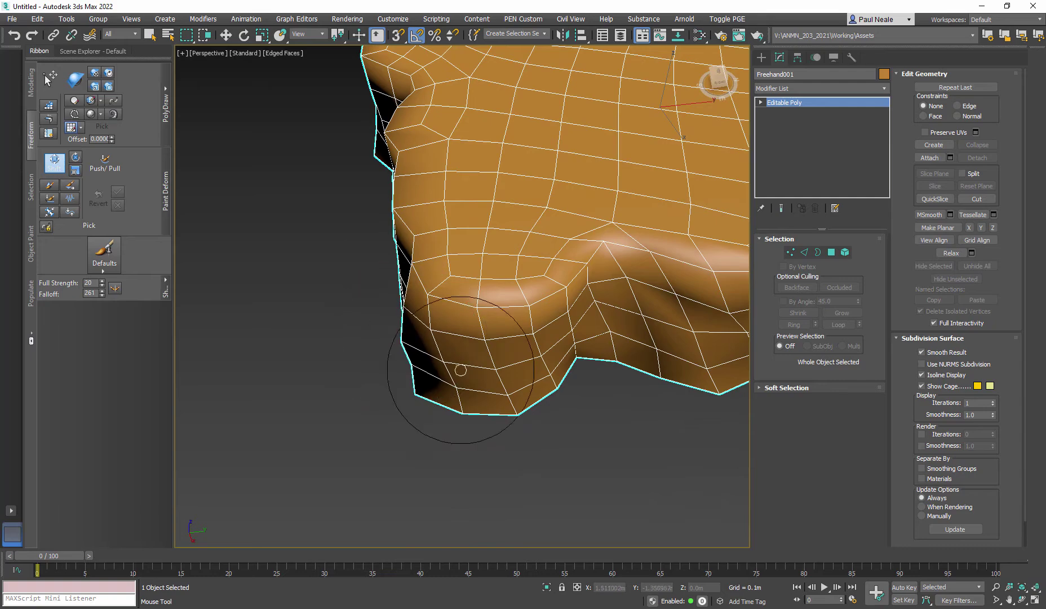
mouse_move(495, 358)
alt+middle_down()
mouse_move(513, 315)
mouse_move(527, 359)
alt+middle_up()
drag(490, 282, 483, 287)
drag(588, 360, 609, 348)
Step: Continue shifting the remaining side walls into irregular contours, enlarging the brush to full strength 27 and falloff 357
alt+middle_drag(625, 356, 442, 425)
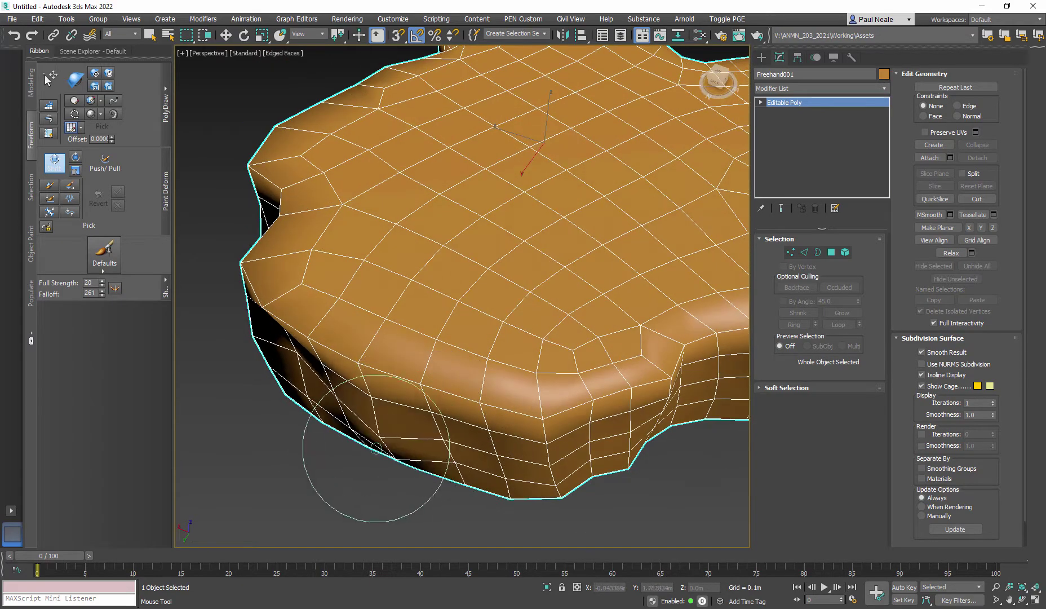
mouse_move(541, 525)
alt+middle_down()
mouse_move(505, 388)
mouse_move(445, 484)
mouse_move(355, 430)
alt+middle_up()
mouse_move(355, 434)
mouse_down()
mouse_move(349, 449)
mouse_move(370, 484)
mouse_up()
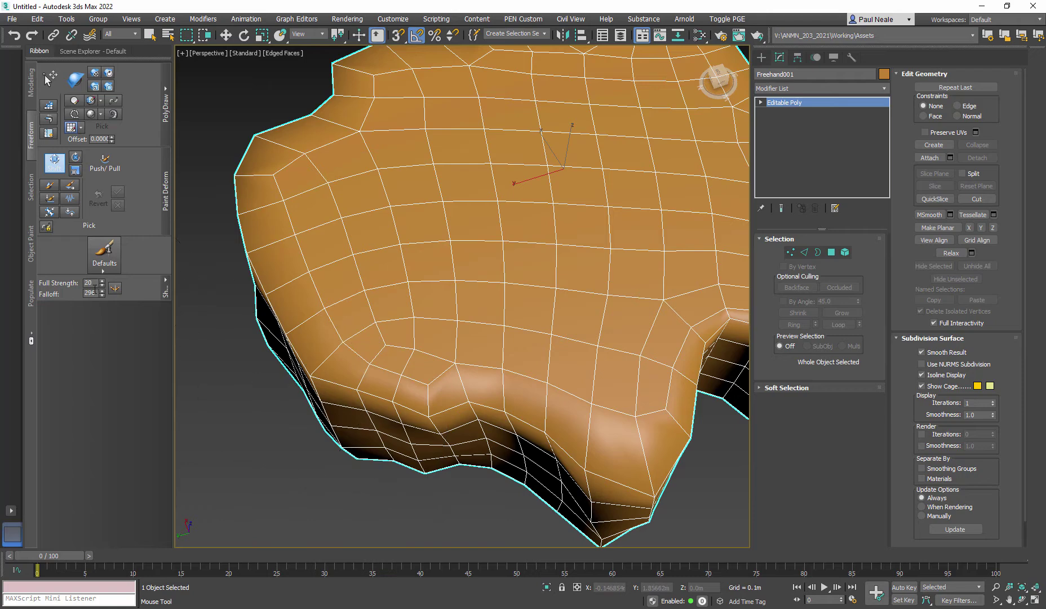
alt+middle_drag(411, 436, 453, 344)
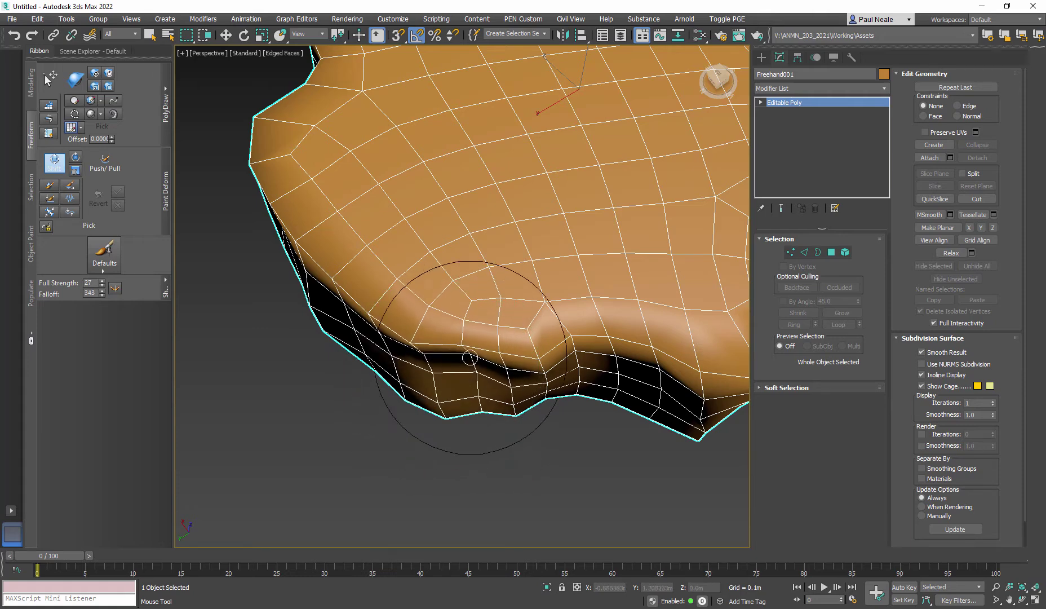
mouse_move(544, 303)
alt+middle_down()
mouse_move(490, 390)
mouse_move(510, 334)
alt+middle_up()
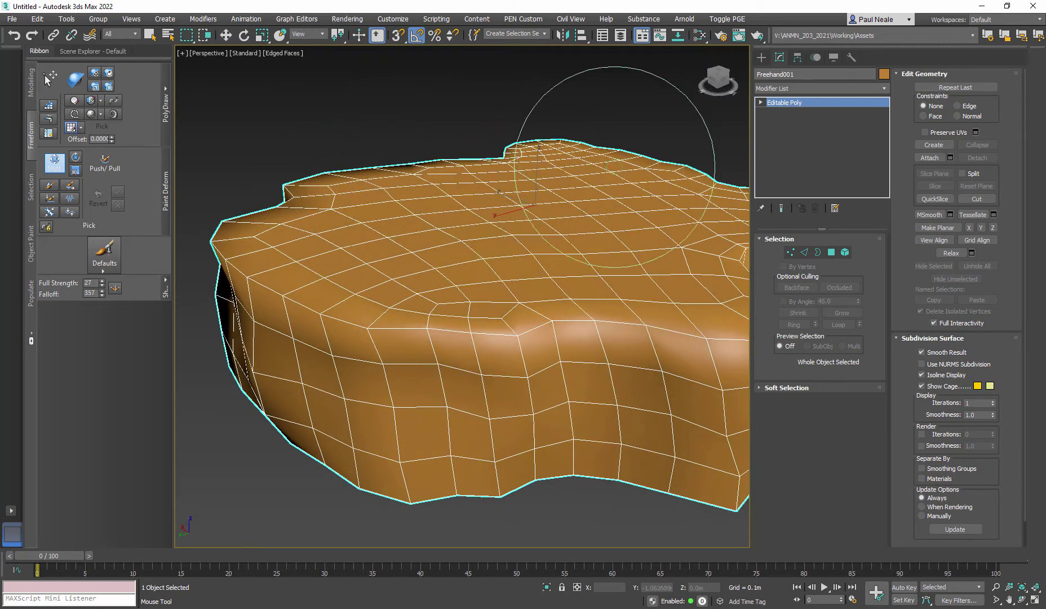
alt+middle_drag(660, 290, 598, 332)
middle_drag(598, 333, 552, 332)
drag(482, 396, 486, 378)
drag(448, 418, 446, 426)
drag(666, 321, 684, 327)
alt+middle_drag(684, 327, 612, 334)
drag(549, 427, 551, 417)
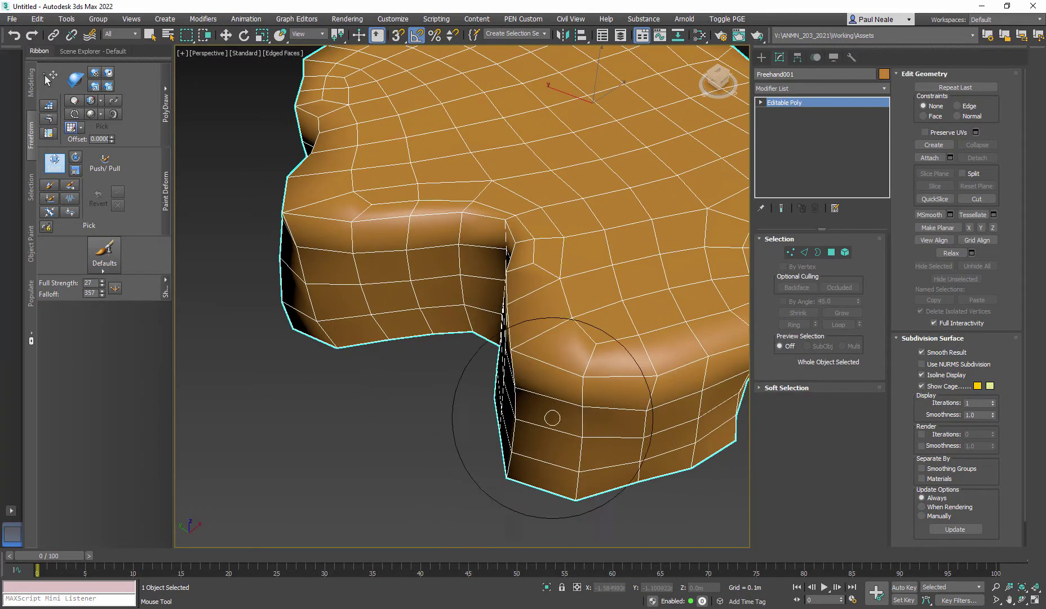
alt+middle_drag(619, 402, 550, 412)
scroll(460, 362, down, 6)
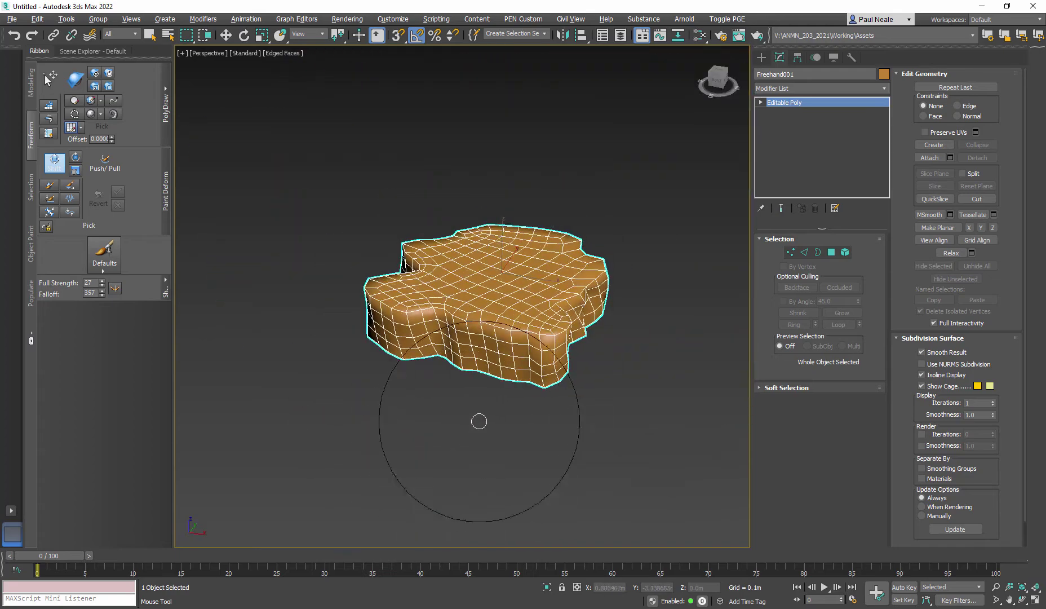
mouse_move(476, 421)
alt+middle_down()
mouse_move(433, 280)
mouse_move(553, 392)
alt+middle_up()
key(w)
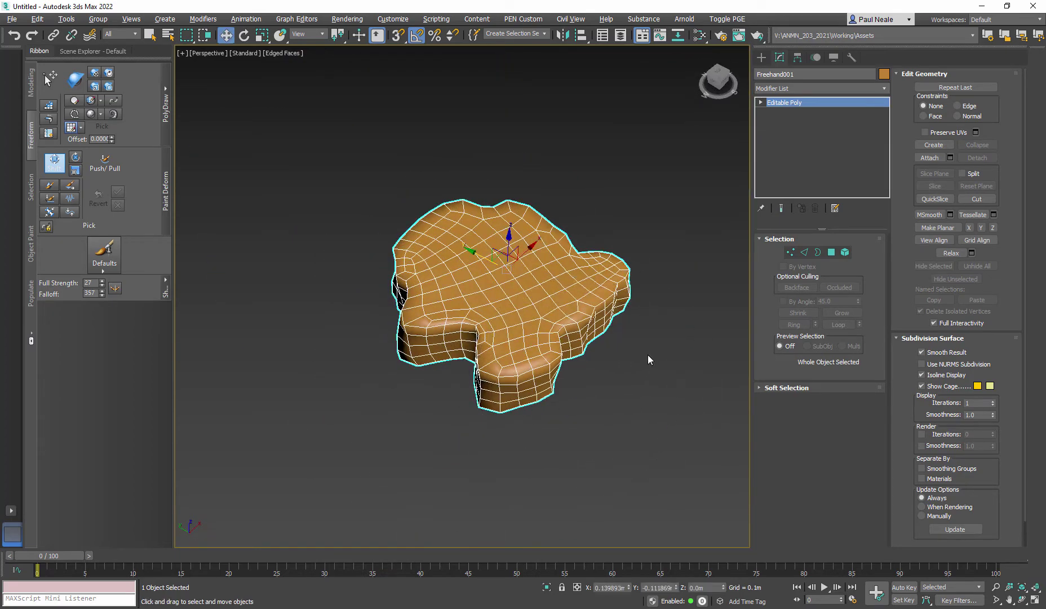
Step: Add a Taper modifier above the Editable Poly with Amount 0.23 and Curve -0.24 to flare the island's base
scroll(541, 330, up, 4)
alt+middle_drag(533, 320, 641, 289)
scroll(586, 267, down, 5)
scroll(641, 290, up, 3)
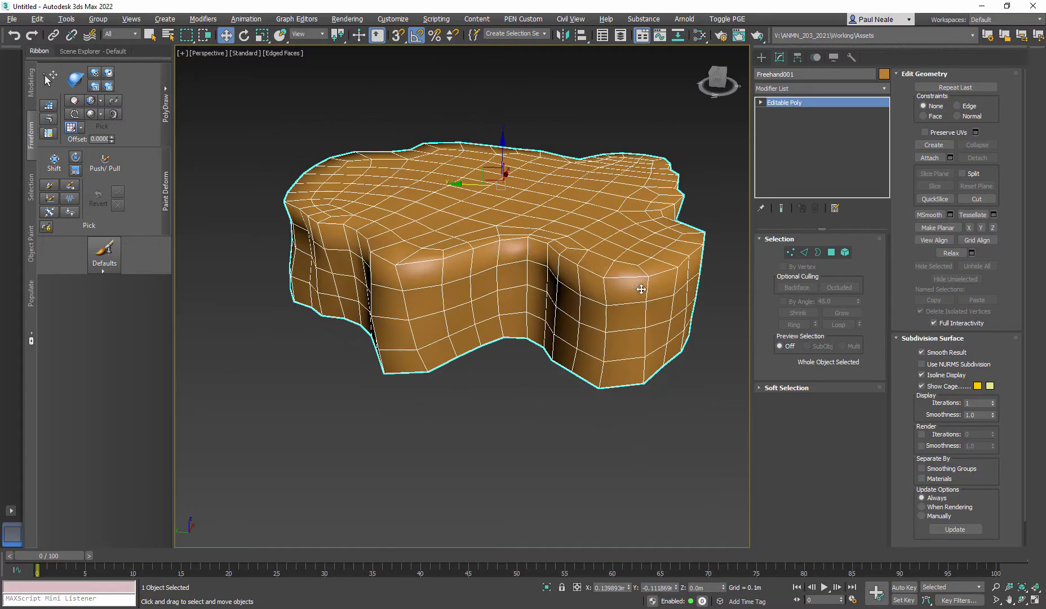
middle_drag(561, 292, 522, 327)
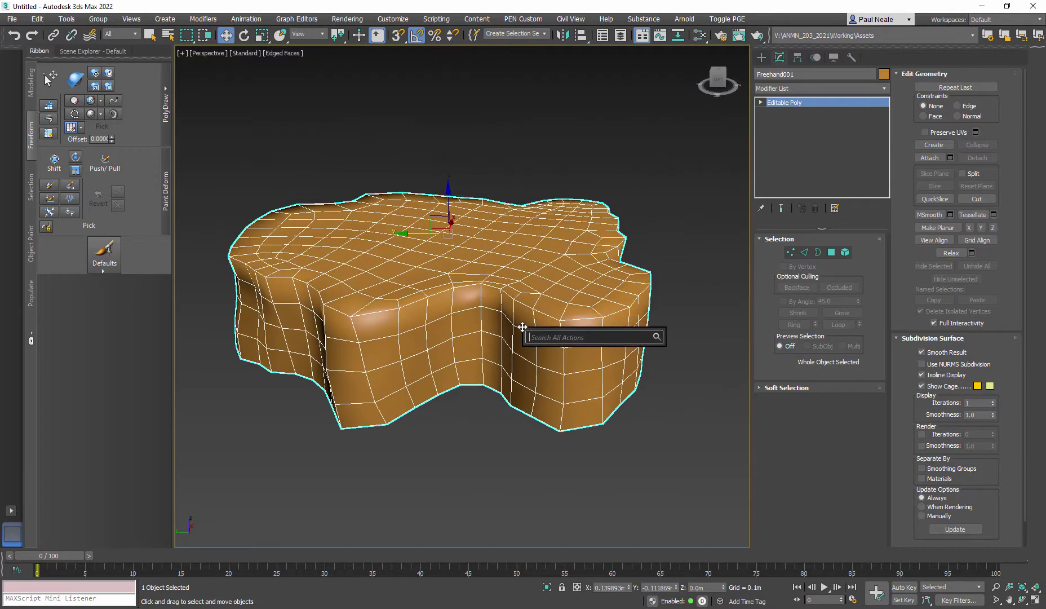
key(alt+t)
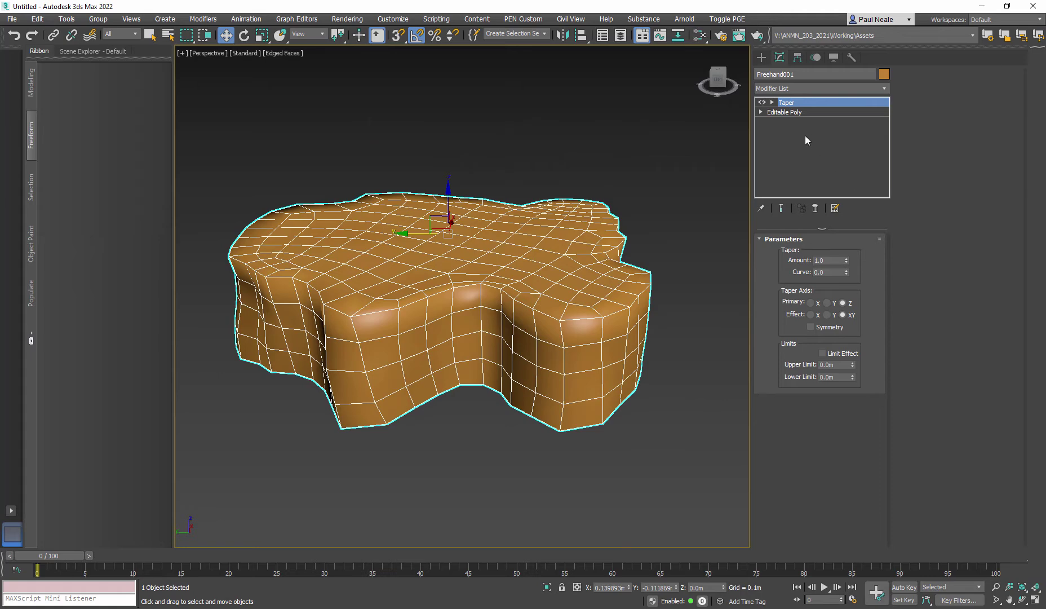
drag(847, 263, 846, 266)
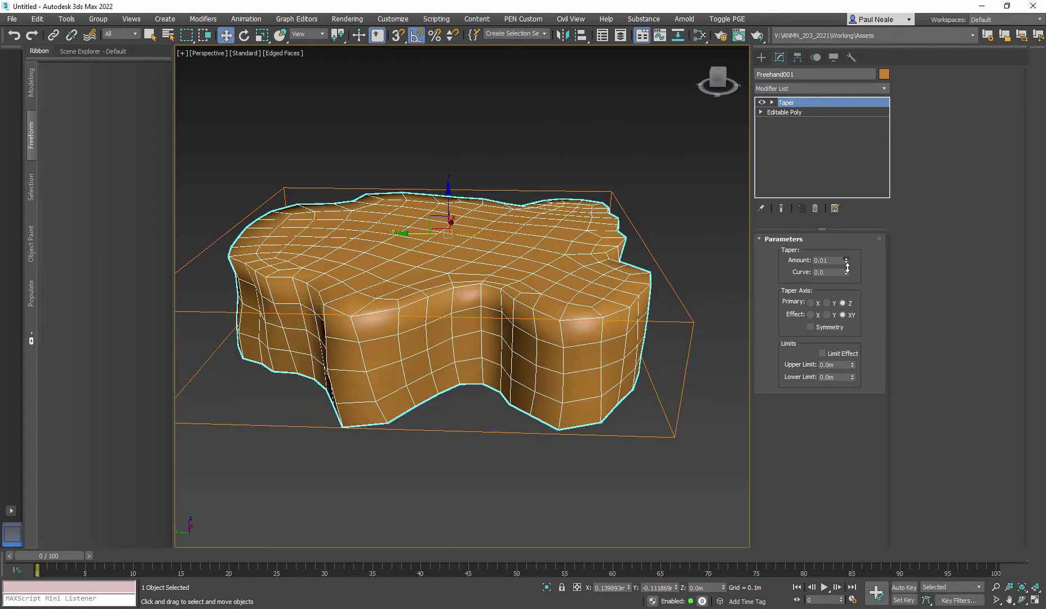
drag(847, 268, 852, 238)
alt+middle_drag(648, 350, 577, 314)
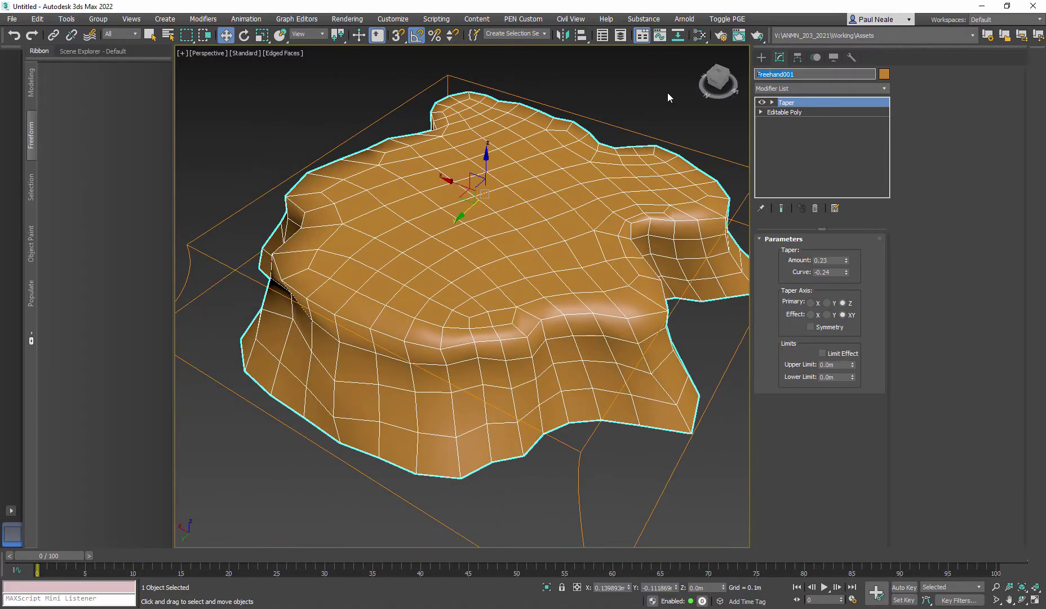
Step: Rename the island object as SM_Ground_01_PEN
text(SP)
key(BackSpace)
text(M_Gro)
text(und_01_PEN)
key(Return)
alt+middle_drag(514, 329, 474, 313)
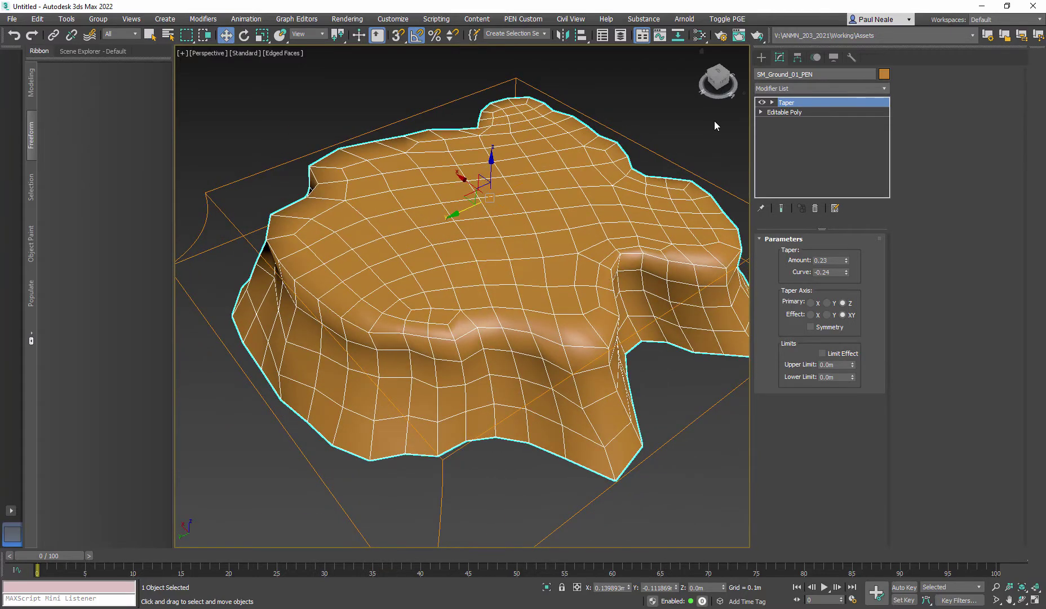
Step: Export the selected island with Game Exporter as SM_Ground_01_PEN to V:/ANMN_203_2021/Working/Exports, using Export Selection
alt+middle_drag(490, 272, 512, 280)
click(9, 21)
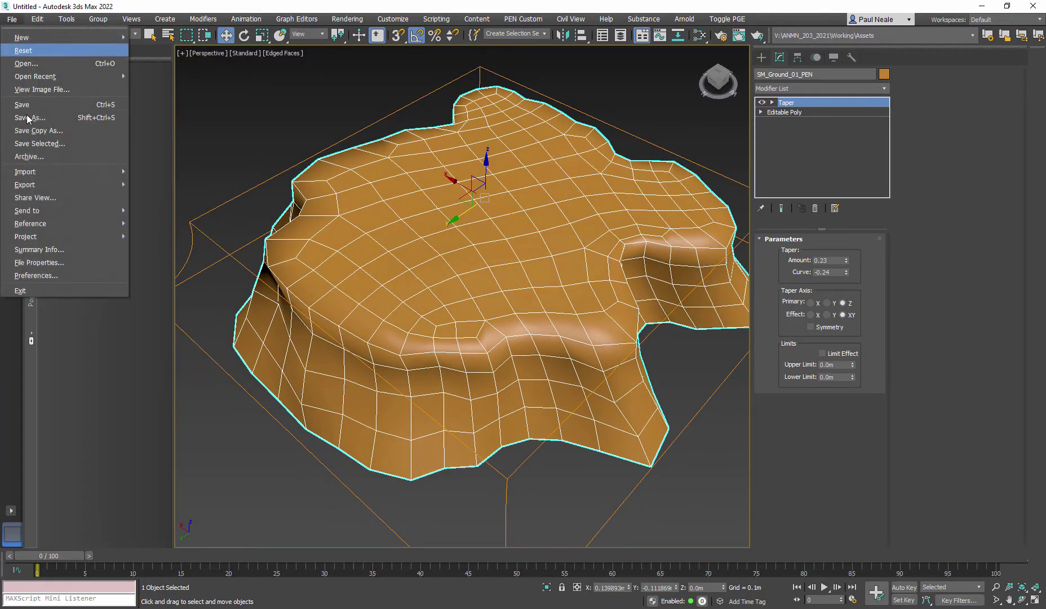
mouse_move(54, 185)
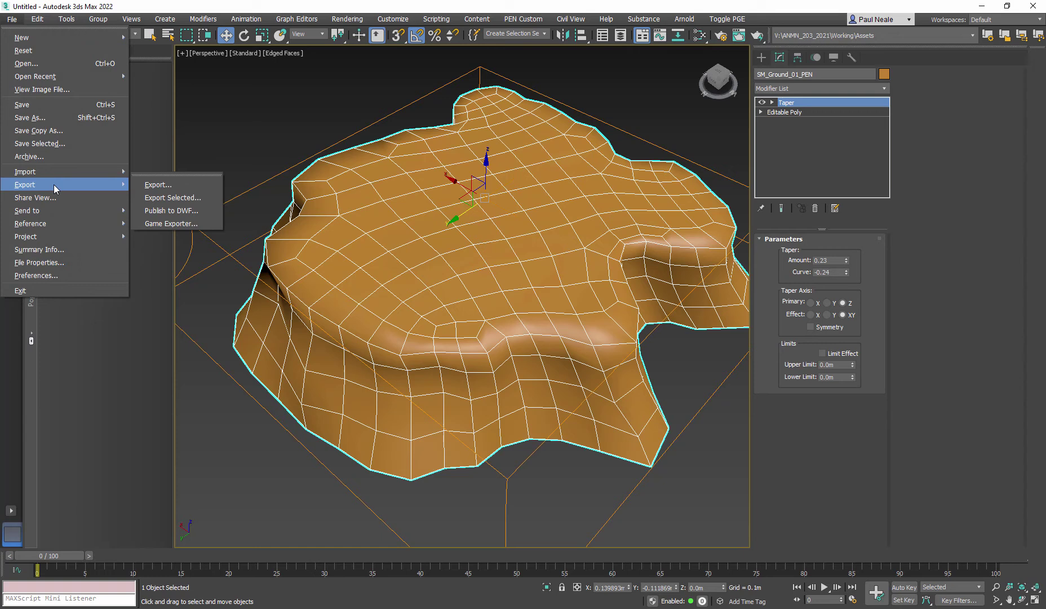
click(183, 225)
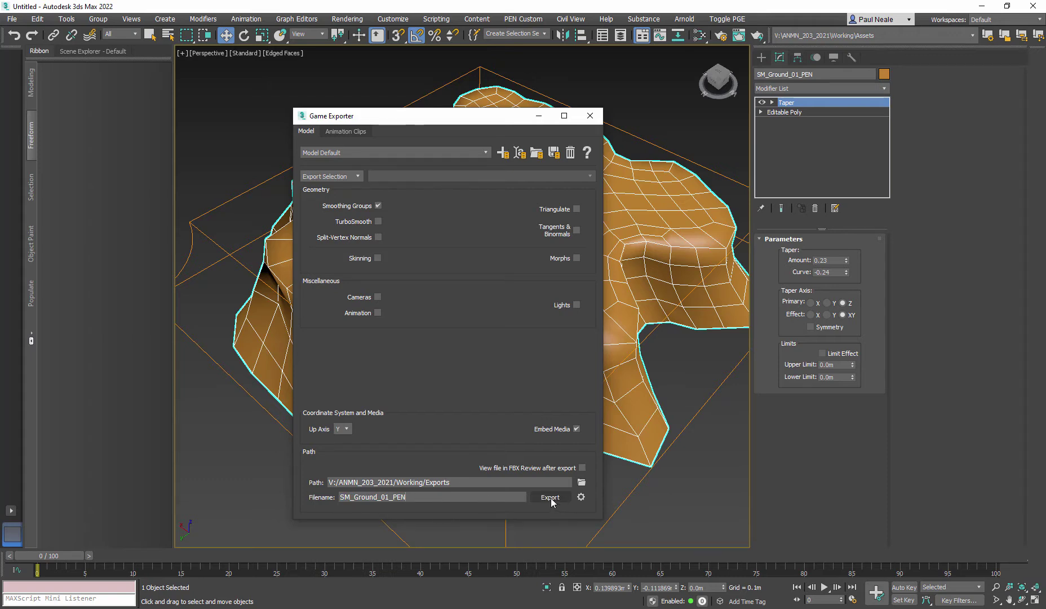
click(356, 177)
click(339, 199)
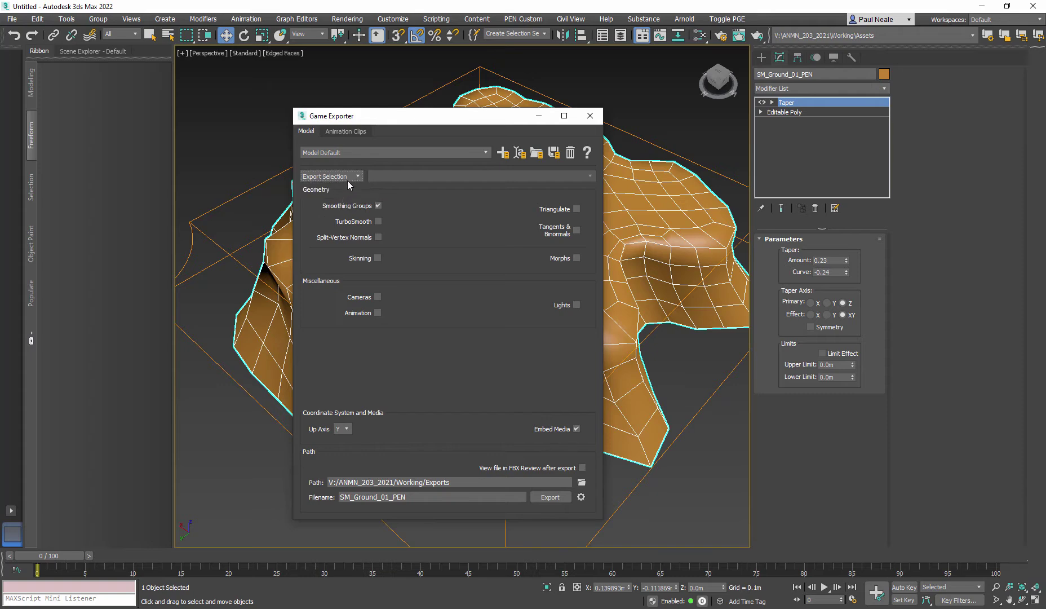
click(551, 497)
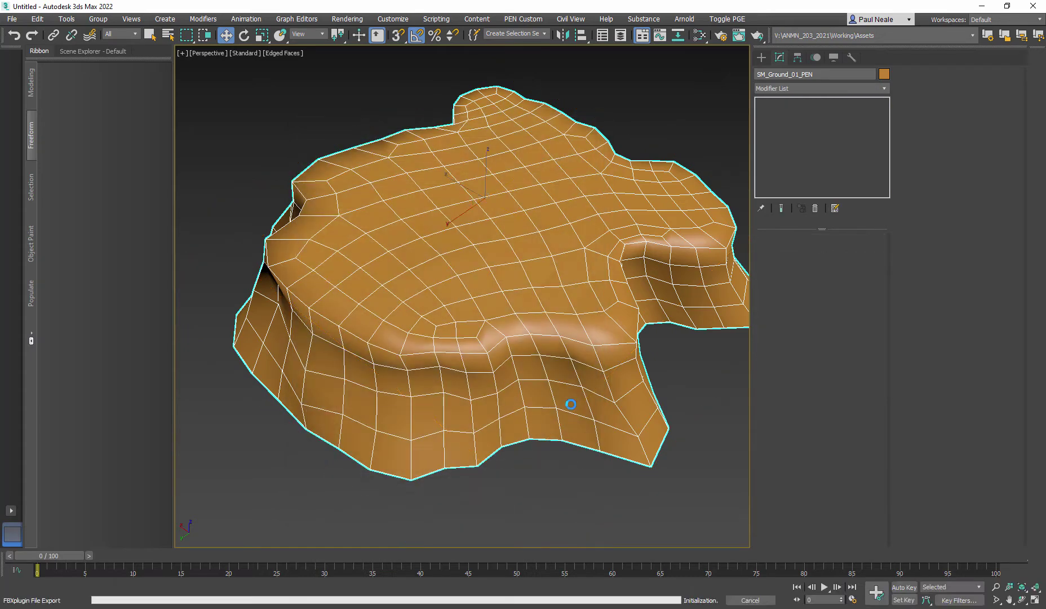
click(464, 336)
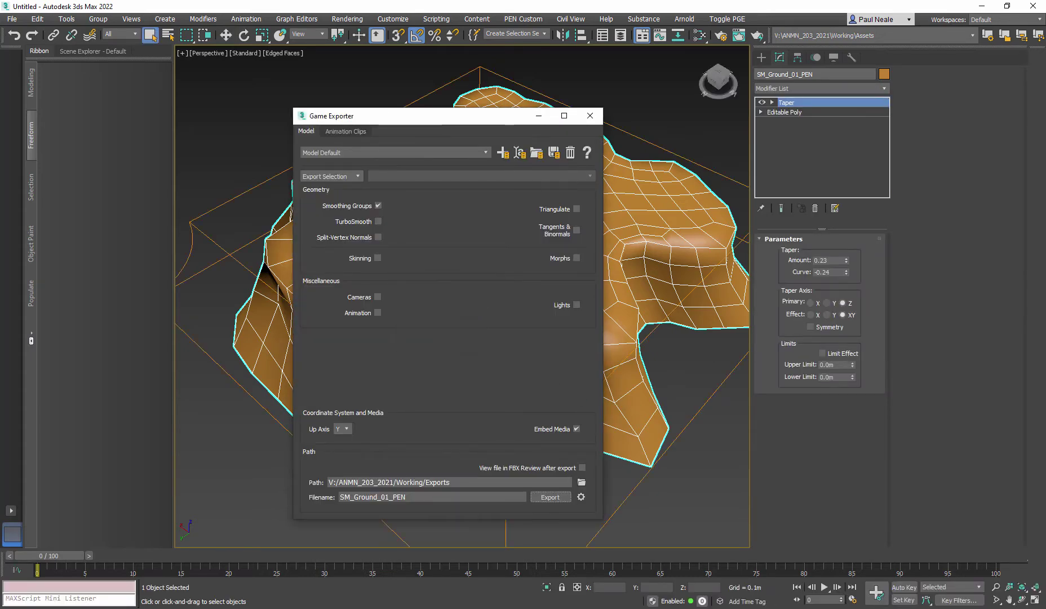
Step: Switch to Unreal Editor and import SM_Ground_01_PEN.fbx into the StaticMesh folder with the existing FBX import options
click(1002, 320)
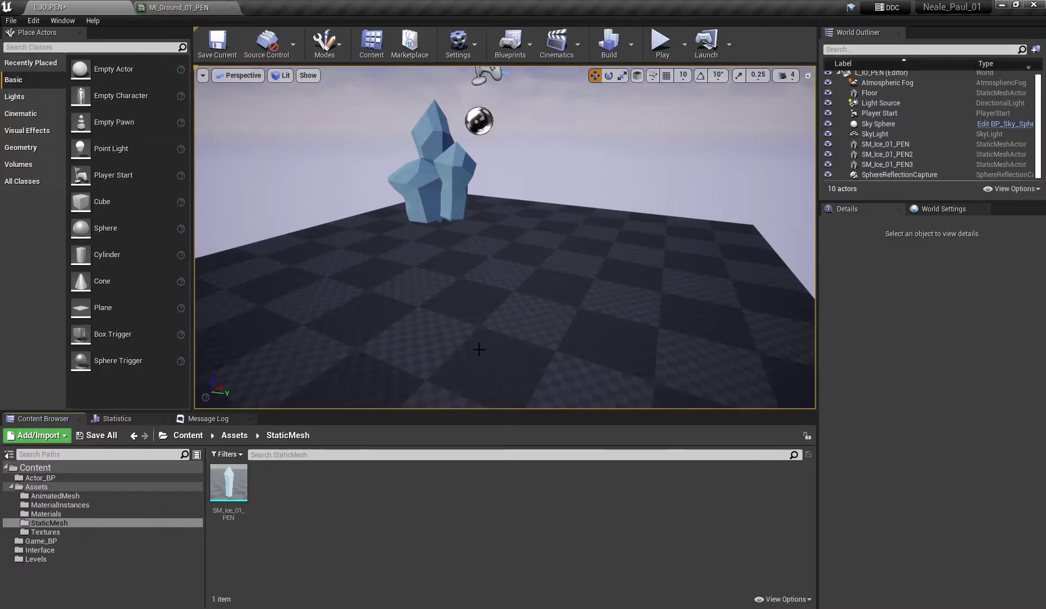
right_click(297, 490)
click(391, 178)
drag(282, 10, 437, 49)
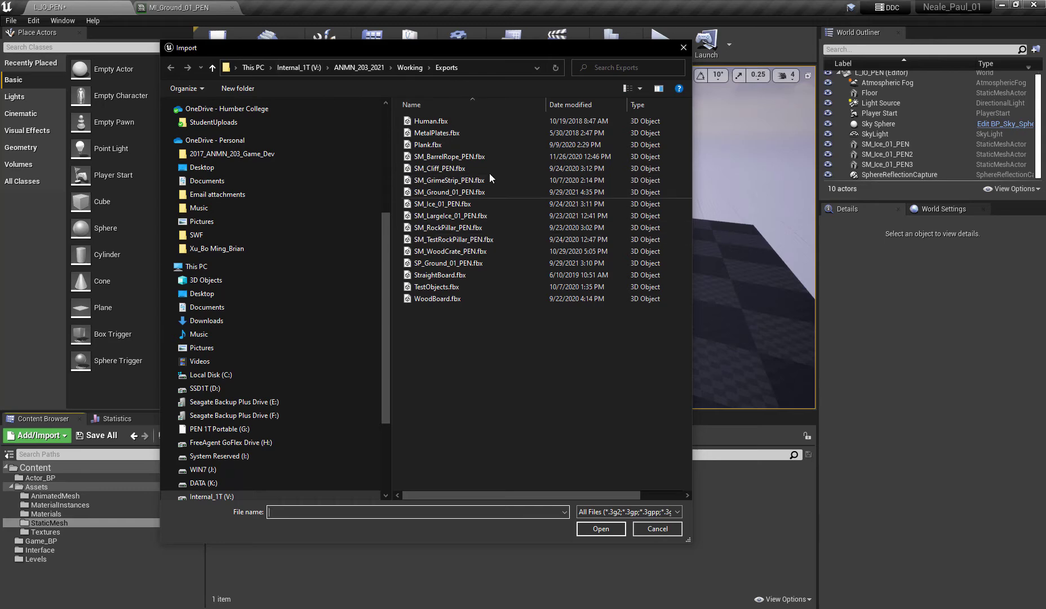
double_click(441, 192)
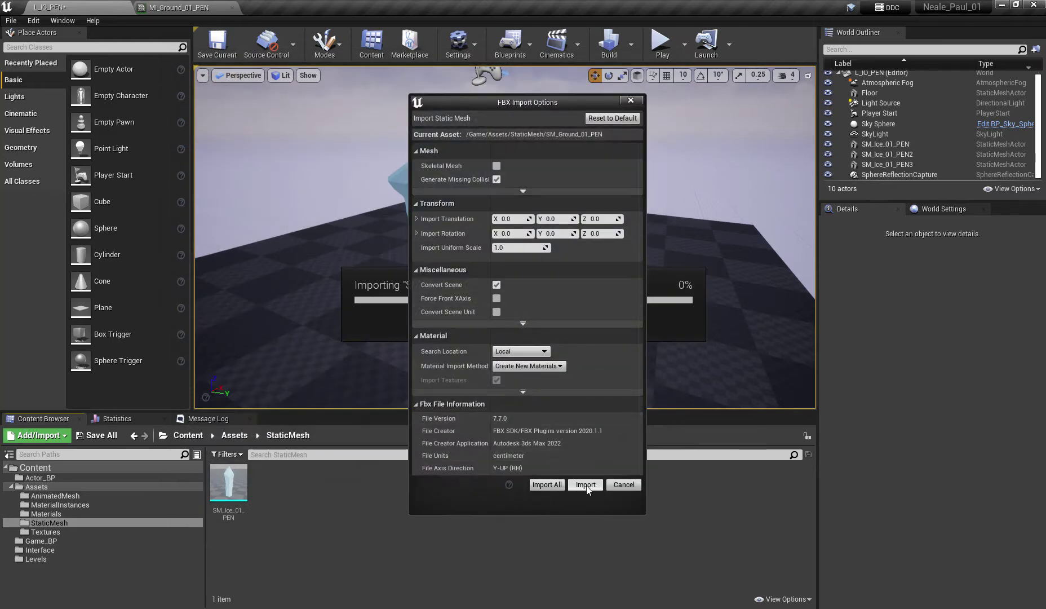
click(585, 484)
Step: Place the SM_Ground_01_PEN mesh in the level in front of the ice crystals and adjust its height to about Z 83
drag(271, 482, 434, 313)
drag(436, 234, 436, 247)
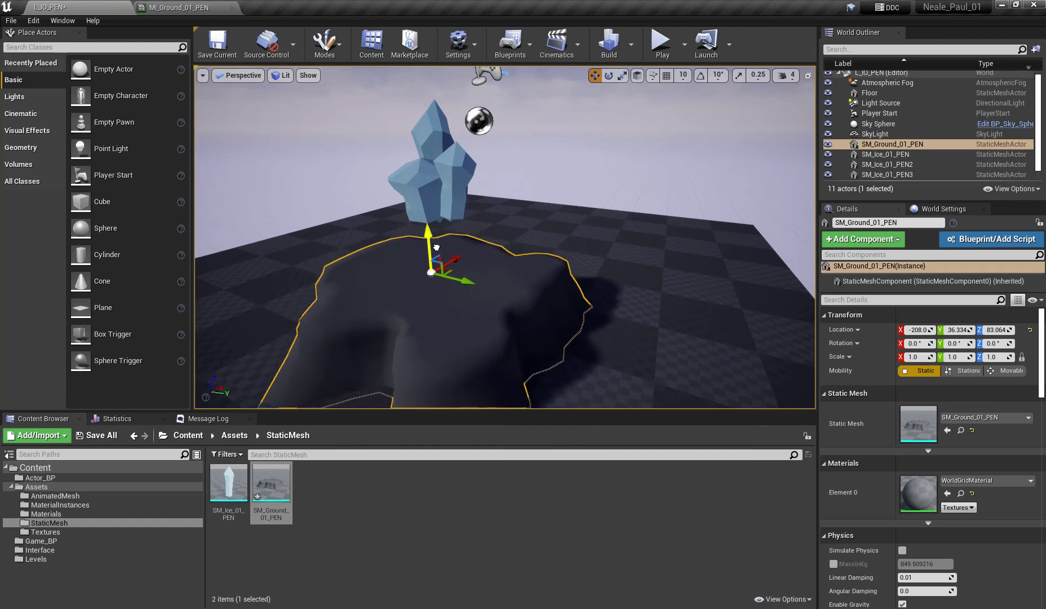
alt+drag(496, 269, 415, 300)
key(f)
scroll(561, 297, down, 4)
right_drag(499, 372, 515, 354)
Step: Duplicate the ground mesh with a rotation of about 85 degrees and scale the copy to about 1.43 × 1.19 × 1.54
shift+drag(440, 278, 545, 269)
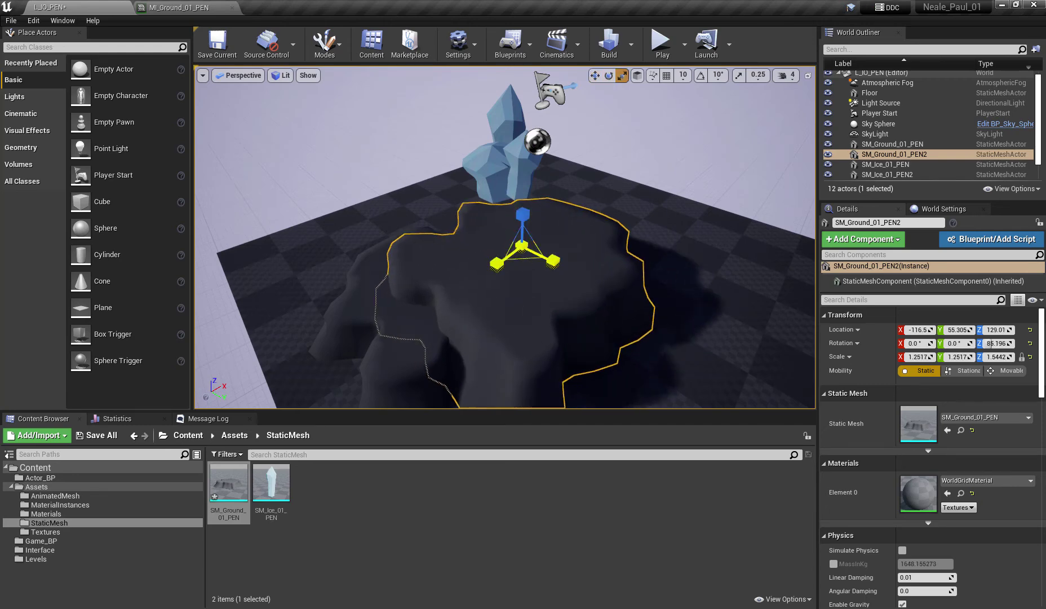
drag(554, 269, 586, 279)
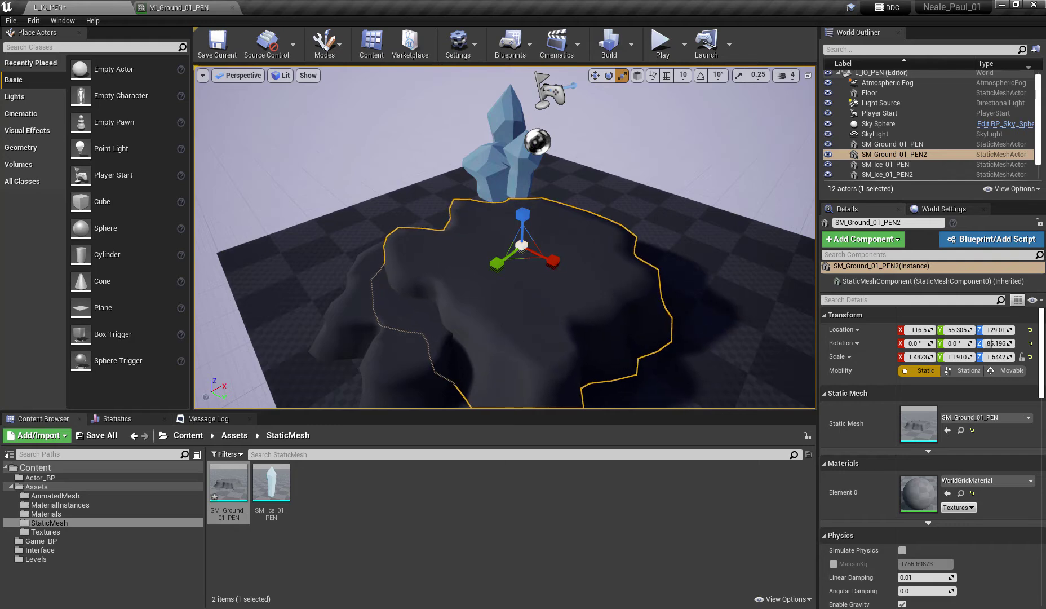
Step: Move the enlarged ground copy to about X -90, Y 107 so it overlaps the original, and deselect it
right_drag(552, 253, 548, 301)
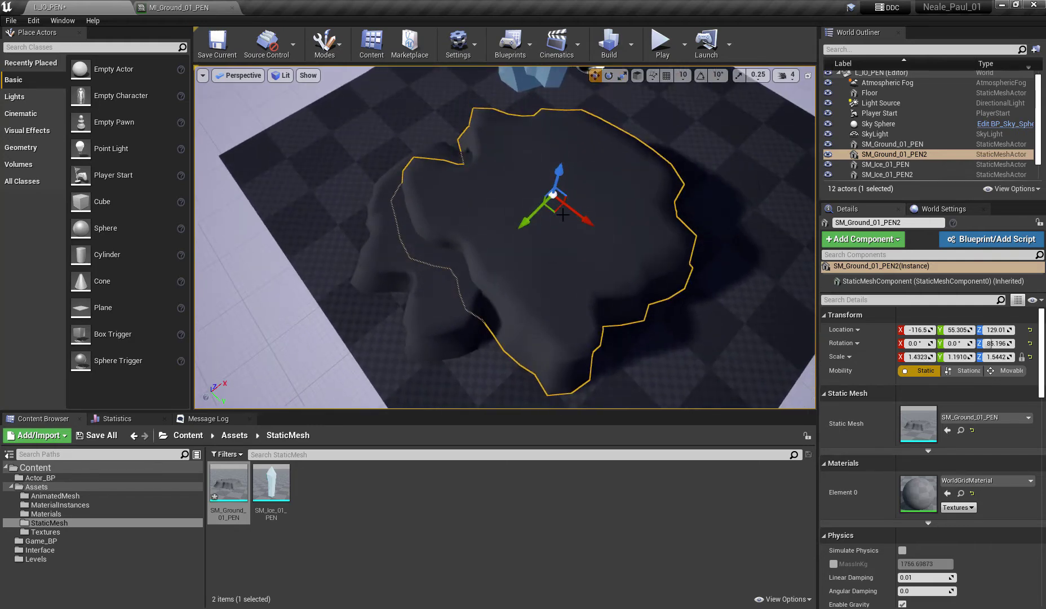
drag(556, 210, 594, 224)
right_drag(594, 223, 652, 219)
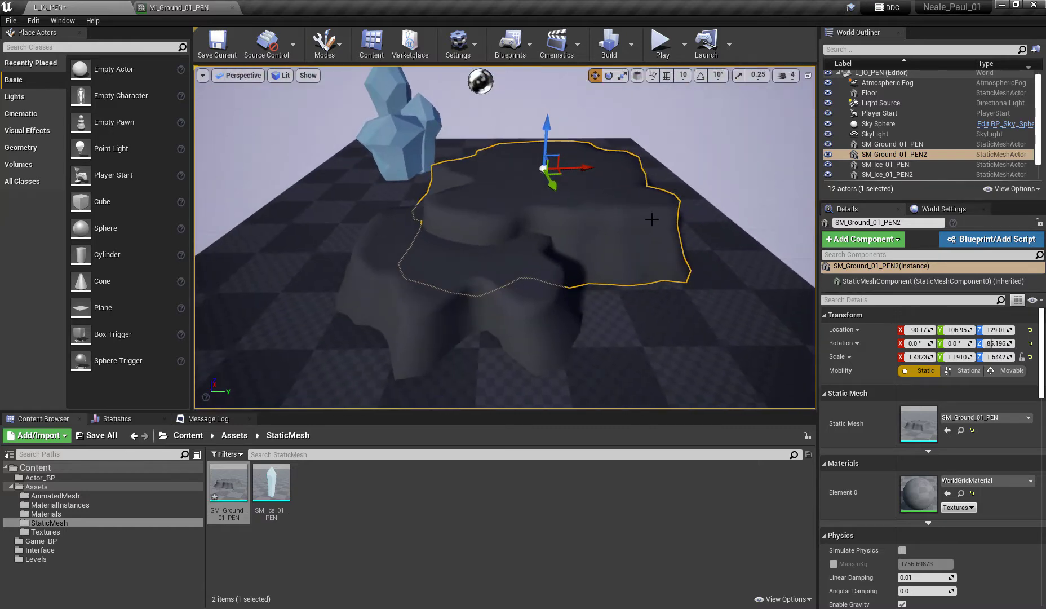
key(Escape)
right_drag(657, 289, 586, 265)
alt+drag(383, 209, 480, 275)
alt+drag(587, 302, 621, 283)
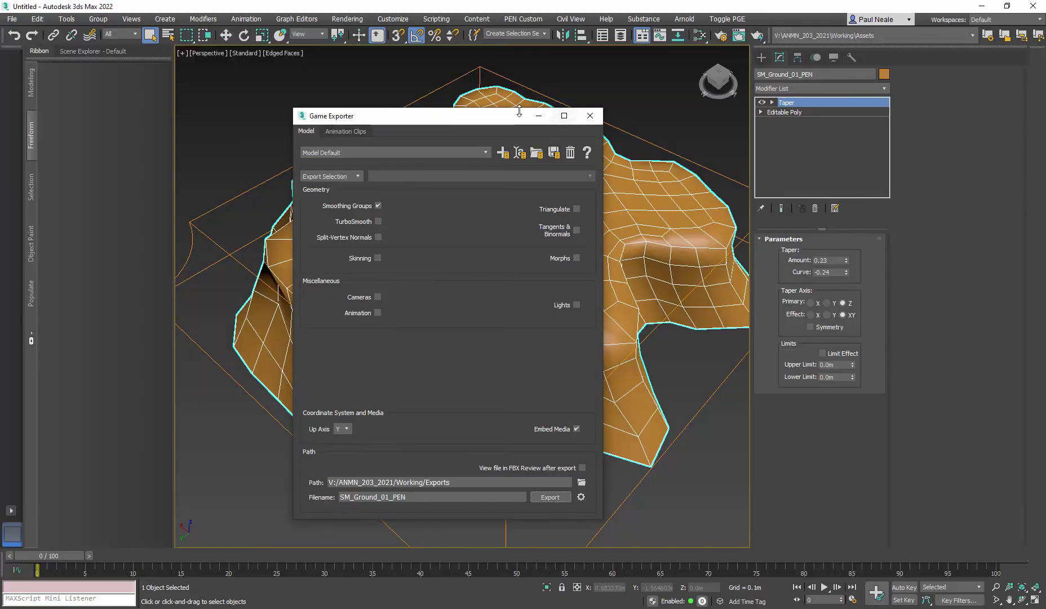
Step: Switch to 3ds Max and add a Smooth modifier above the island's Taper, with Auto Smooth enabled
drag(461, 118, 211, 94)
mouse_move(533, 315)
alt+middle_down()
mouse_move(582, 282)
mouse_move(545, 295)
mouse_move(630, 304)
mouse_move(584, 273)
mouse_move(589, 292)
mouse_move(607, 273)
alt+middle_up()
key(F4)
text(xsmo)
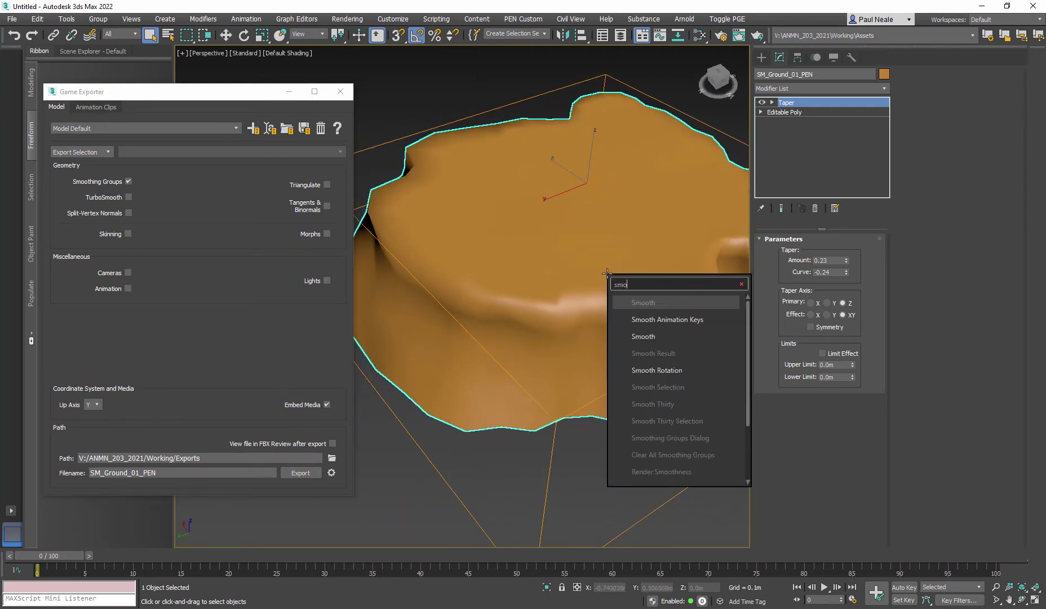
click(668, 336)
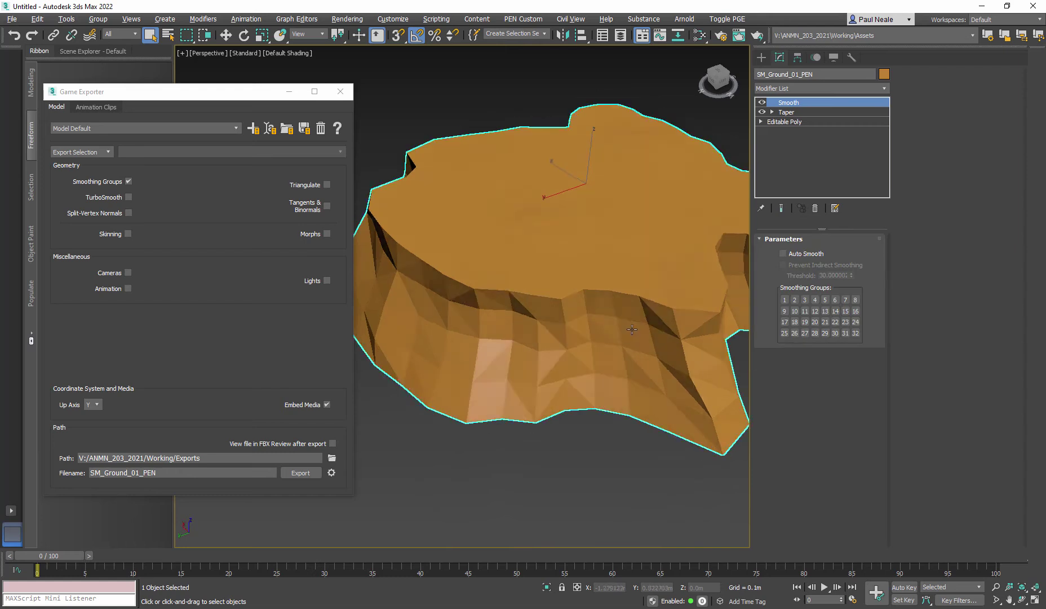
click(783, 253)
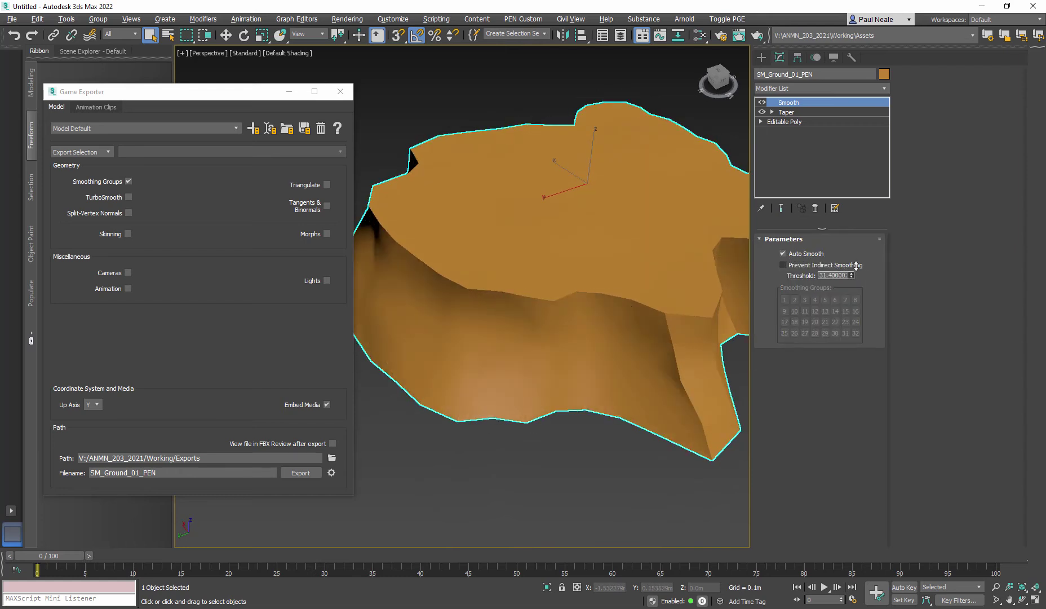
Step: Set the Smooth modifier's Auto Smooth threshold to 28.9
drag(852, 276, 856, 309)
mouse_move(727, 313)
alt+middle_down()
mouse_move(581, 315)
mouse_move(684, 331)
mouse_move(727, 309)
alt+middle_up()
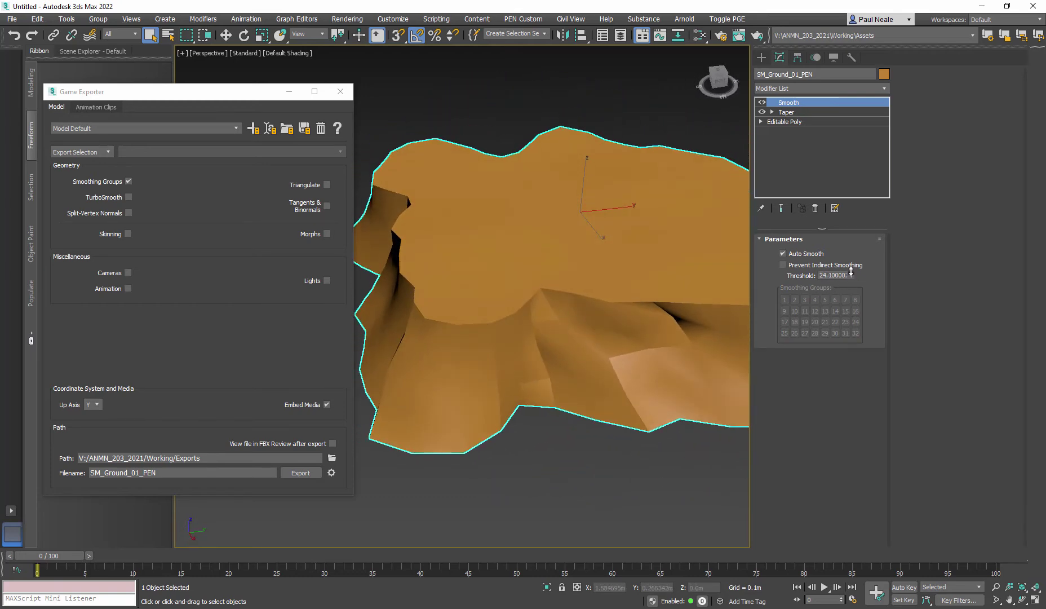
drag(852, 271, 852, 261)
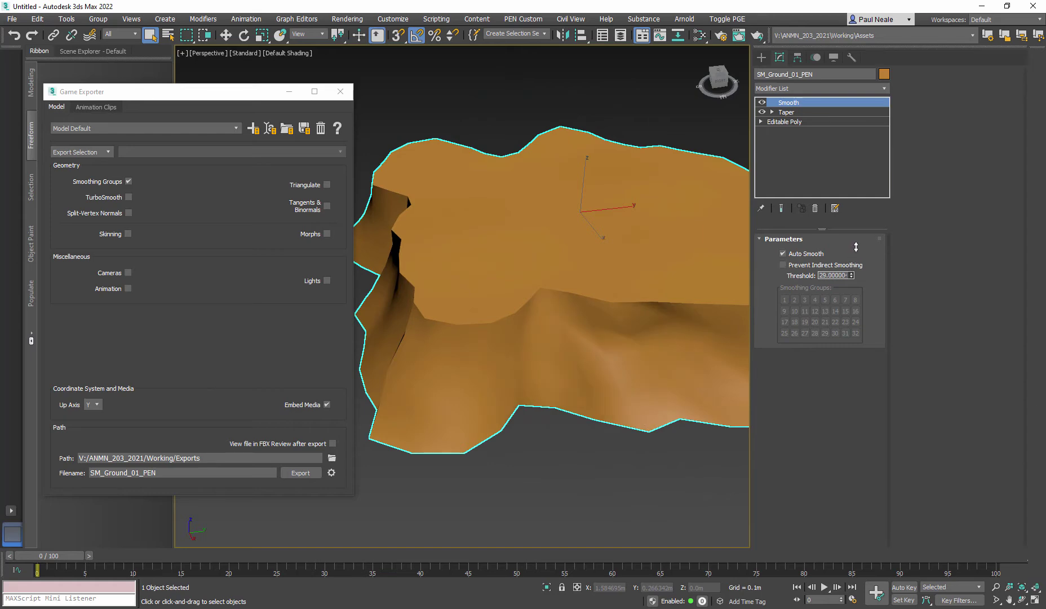
alt+middle_drag(553, 347, 724, 337)
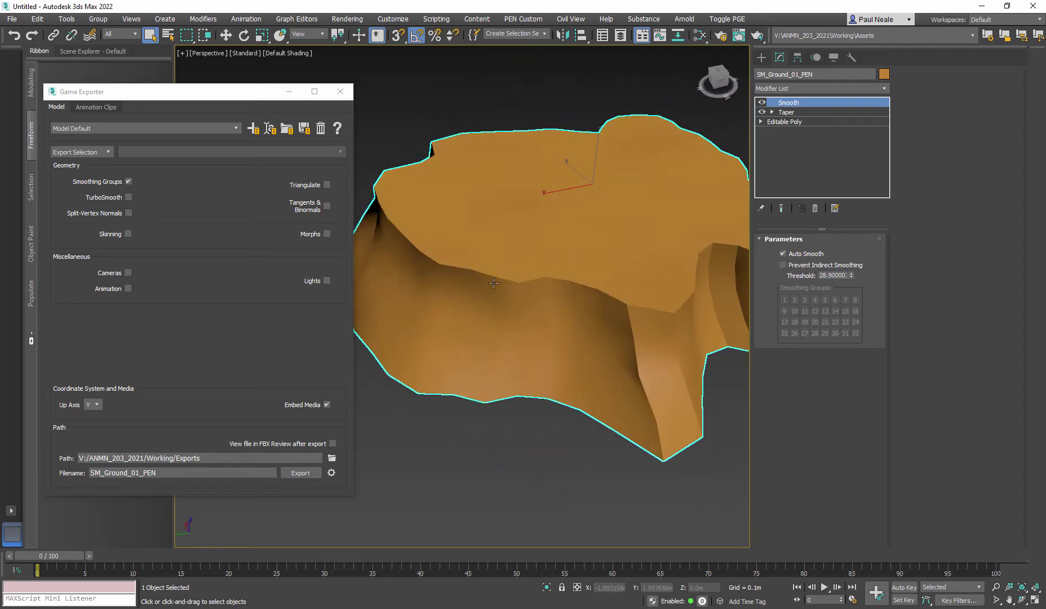
middle_drag(553, 309, 490, 315)
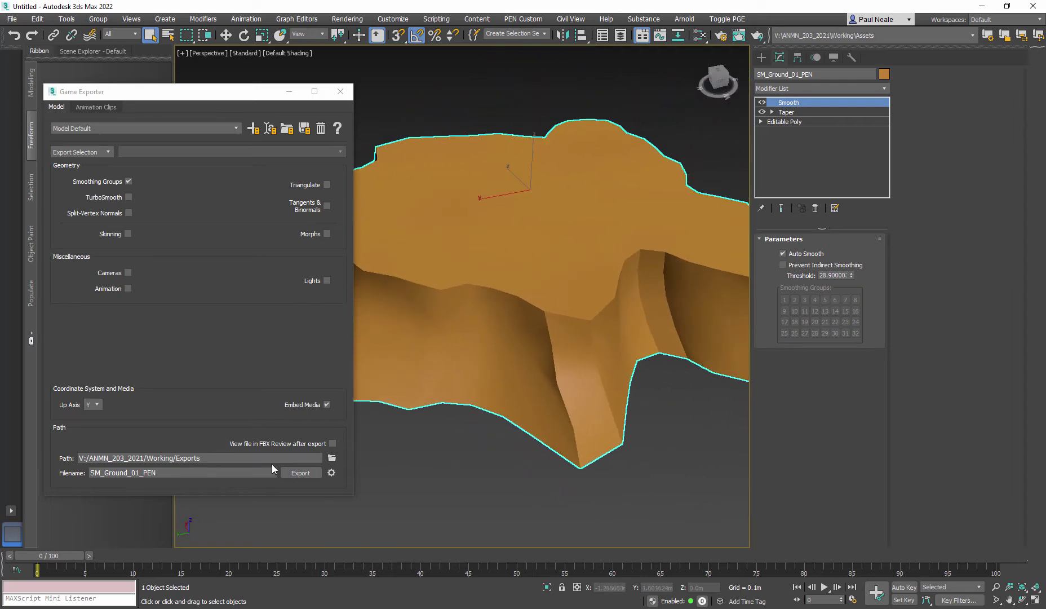
Step: Export the smoothed island again as SM_Ground_01_PEN, replacing the existing file
click(300, 477)
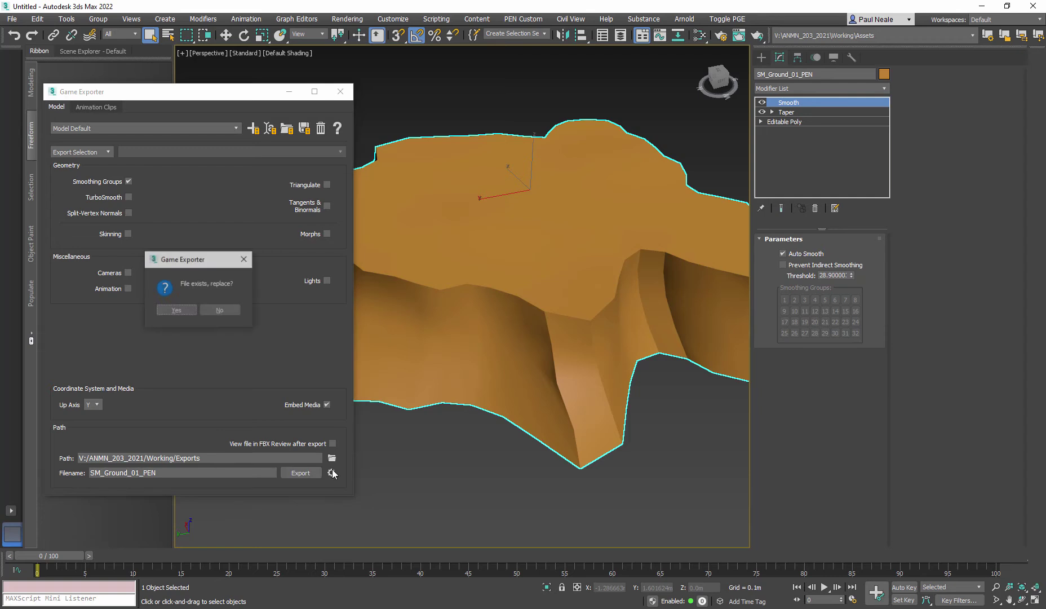
click(179, 310)
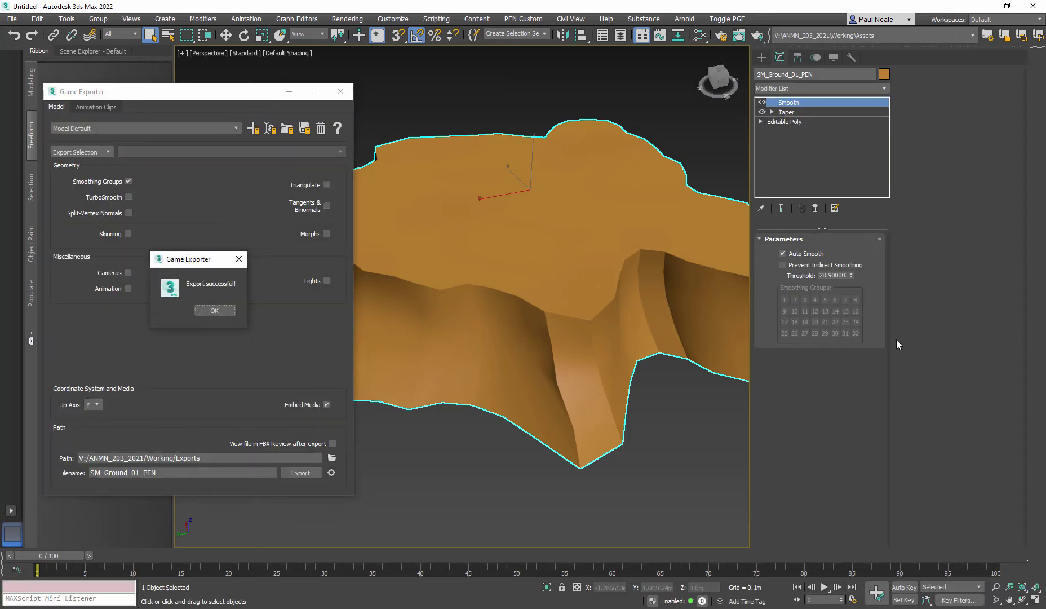
click(218, 311)
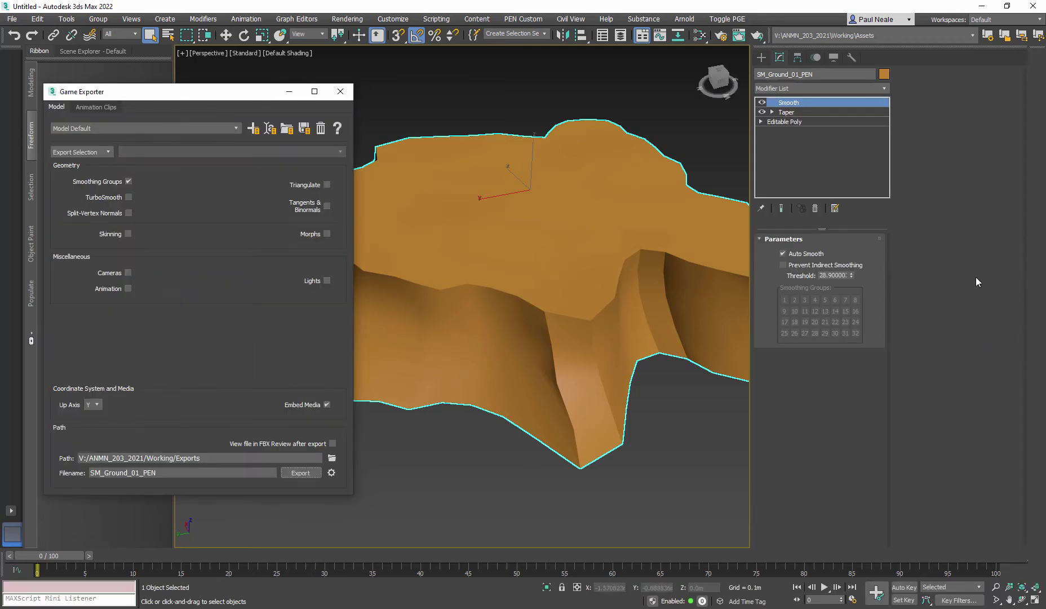
Step: Switch to Unreal Editor and reimport the SM_Ground_01_PEN static mesh
click(1001, 314)
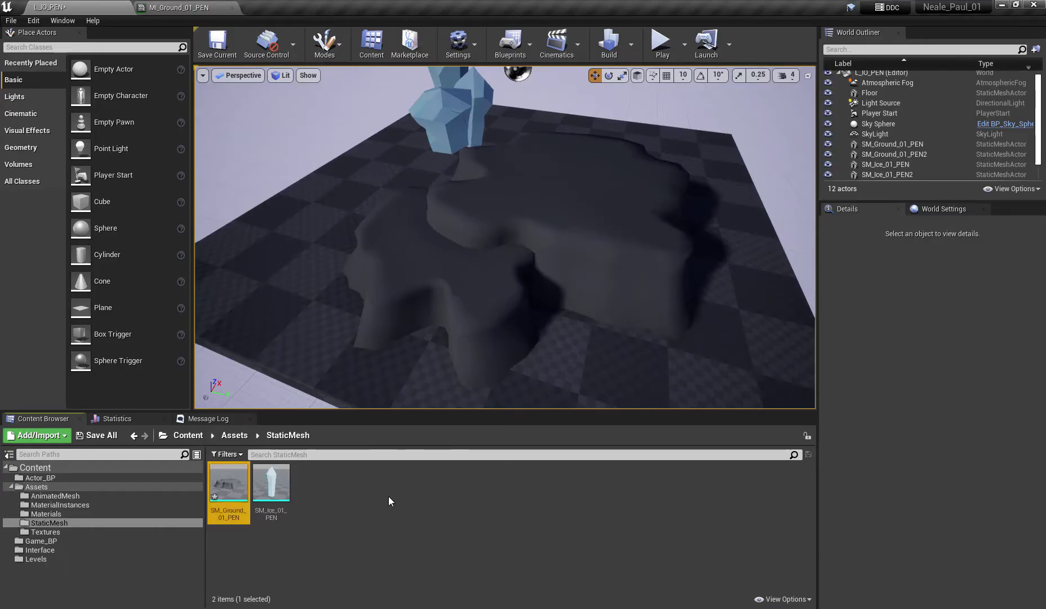
right_click(226, 486)
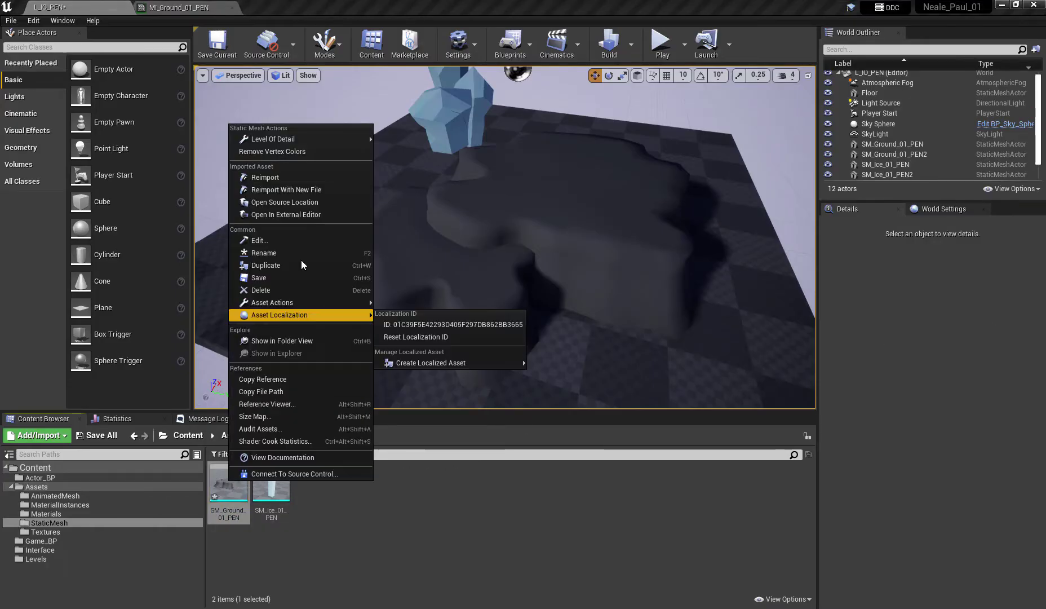
click(293, 182)
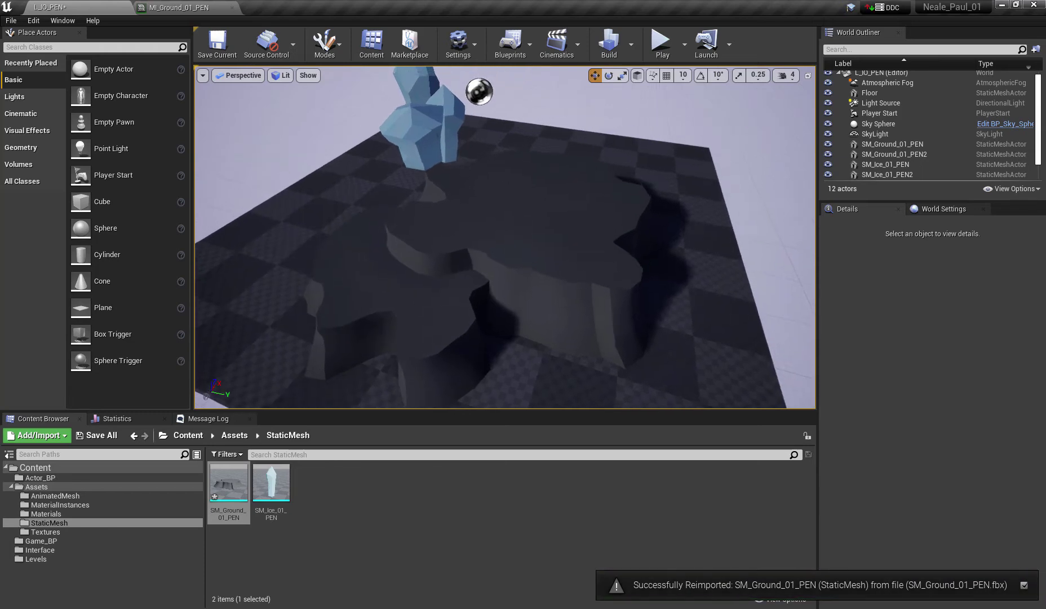
alt+drag(508, 237, 557, 294)
Step: Duplicate the larger ground piece behind itself, scale the copy's height to about 2.93, and raise it to about Z 221
click(611, 204)
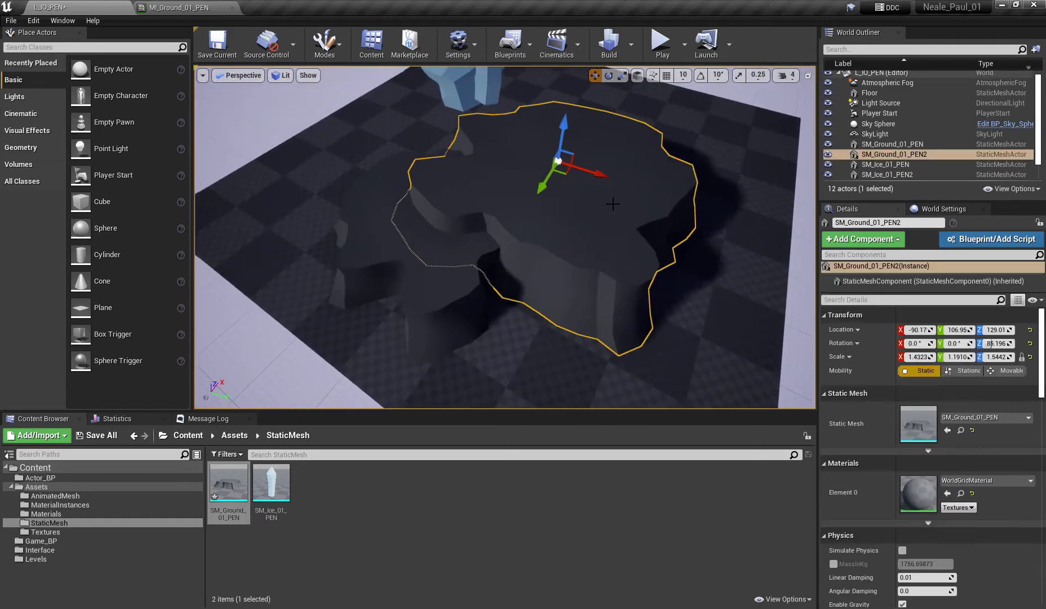
alt+drag(564, 172, 630, 149)
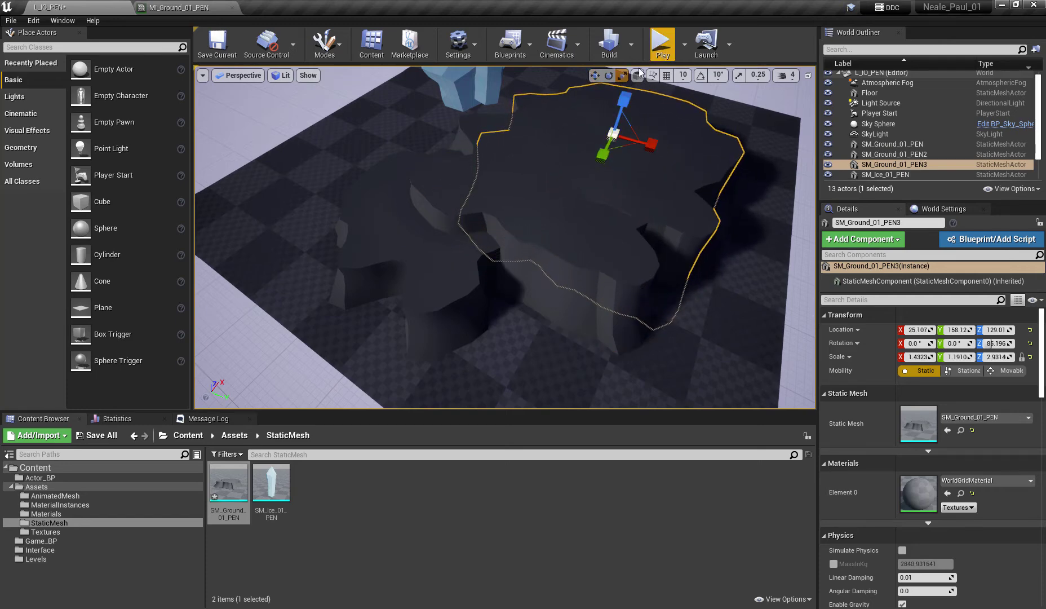
key(w)
drag(621, 110, 637, 59)
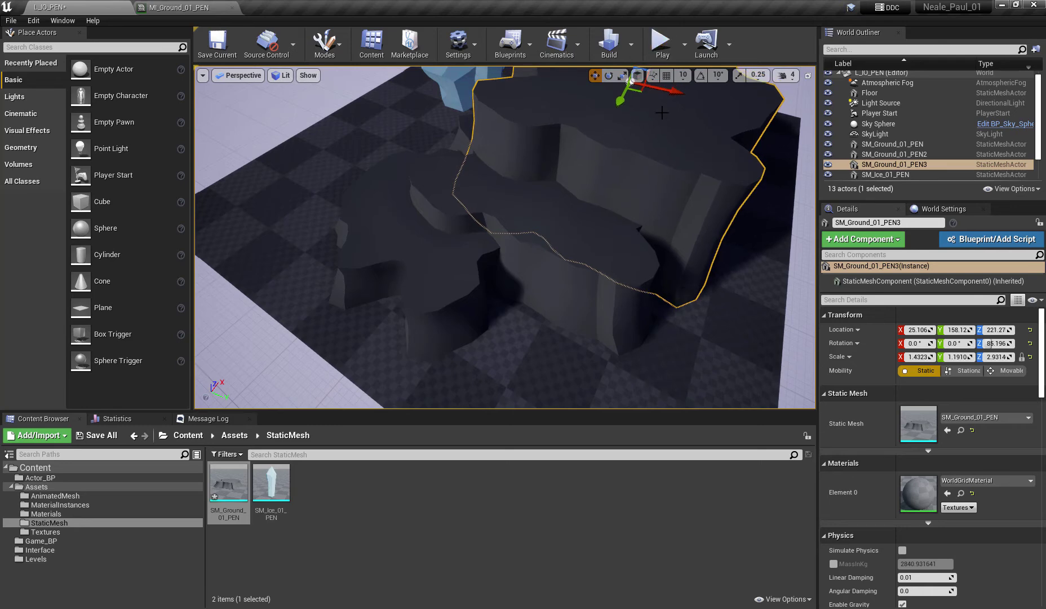
mouse_move(650, 280)
alt+mouse_down()
mouse_move(649, 175)
mouse_move(649, 279)
alt+mouse_up()
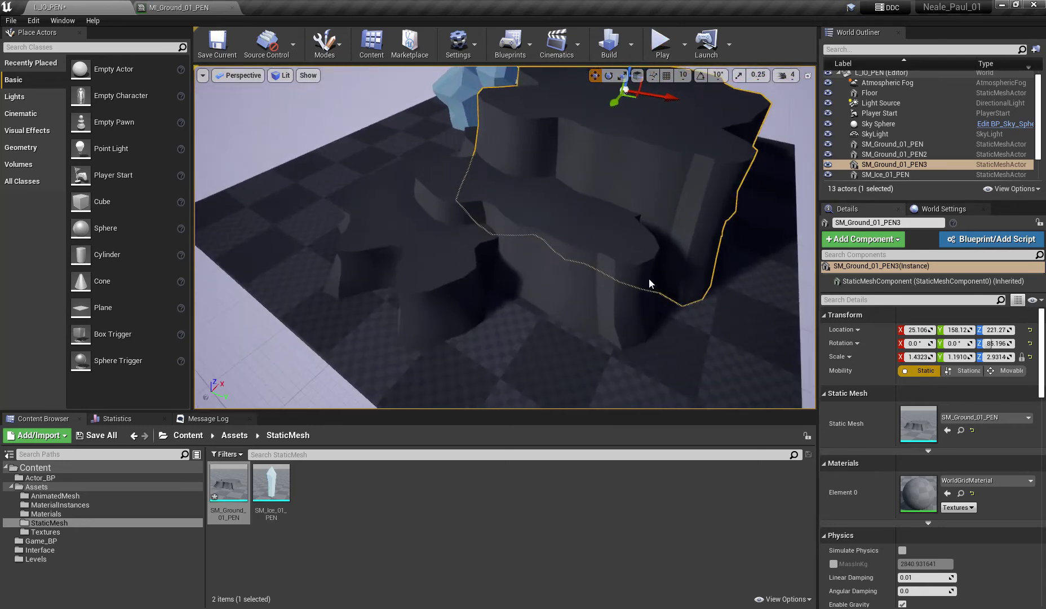
Step: Try placing another SM_Ground_01_PEN mesh on the tallest ground piece, and undo the placement
scroll(650, 284, down, 5)
middle_drag(431, 270, 565, 210)
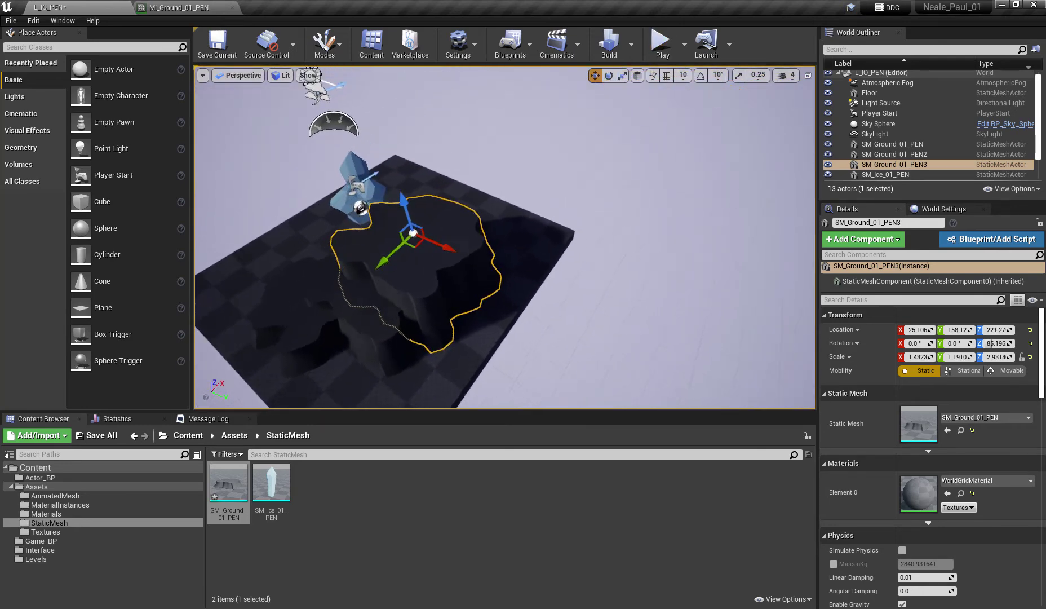
alt+drag(451, 305, 519, 311)
middle_drag(519, 311, 476, 359)
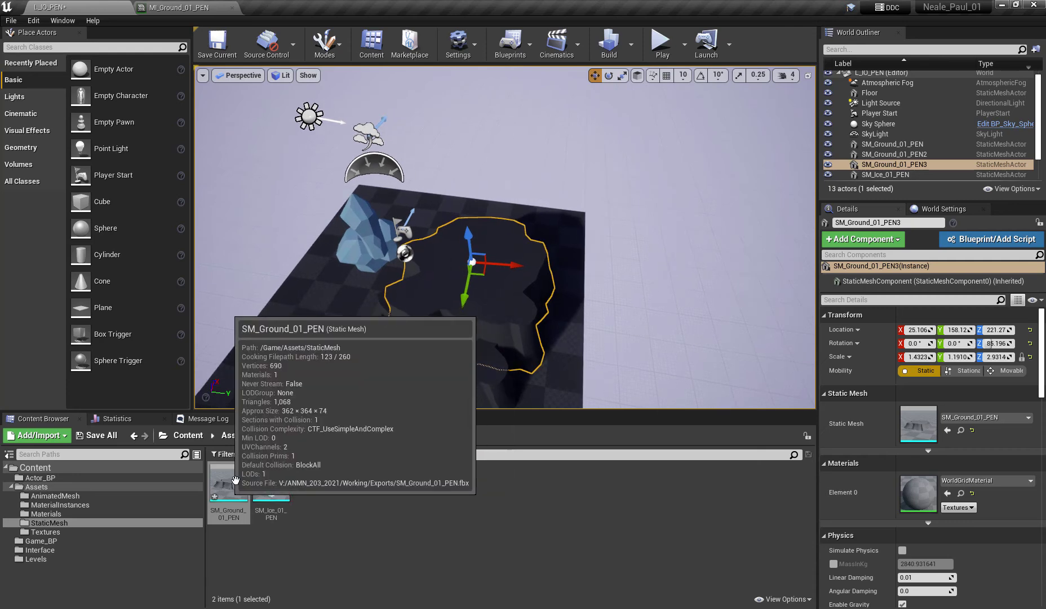
drag(225, 487, 501, 248)
key(ctrl+z)
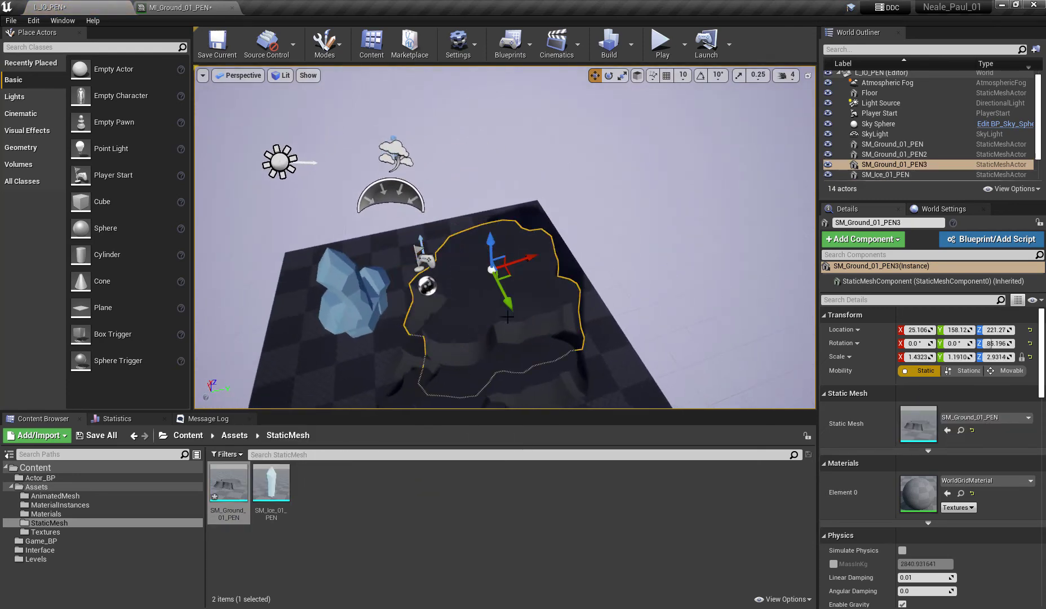
Step: Place another SM_Ground_01_PEN mesh on the tallest ground piece and move it along X to about 228
alt+drag(532, 329, 558, 243)
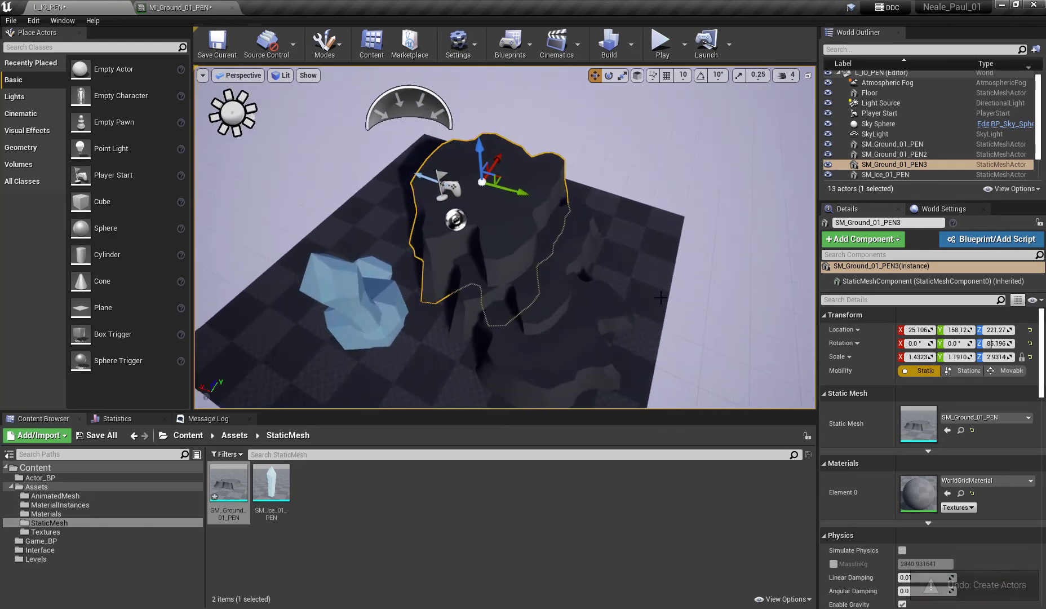
drag(240, 491, 553, 224)
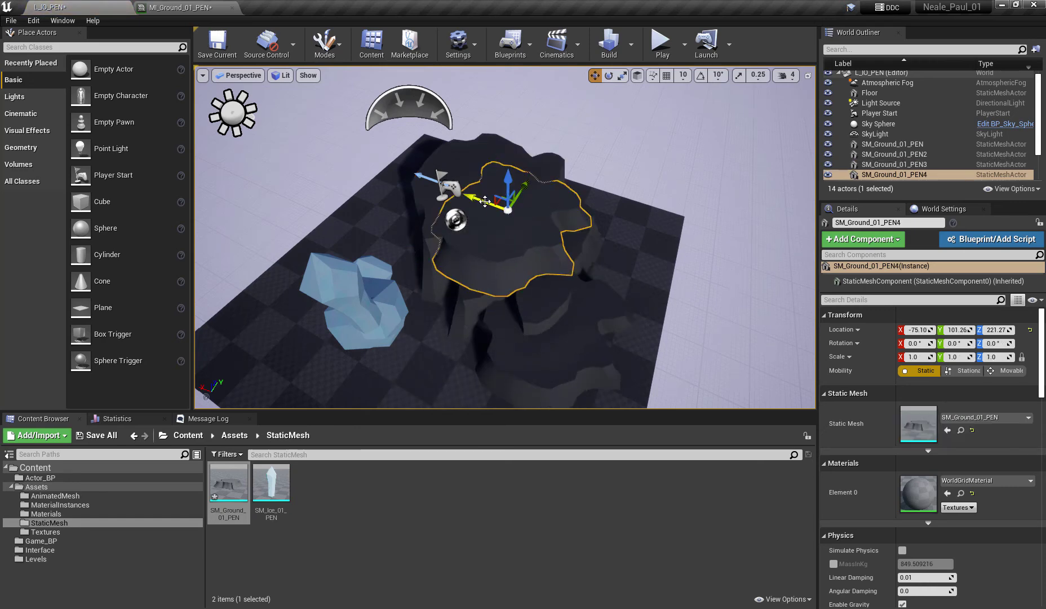
drag(485, 201, 374, 171)
Step: Scale the new ground piece's height to about 3.75 and raise it to about Z 272
alt+drag(506, 239, 617, 179)
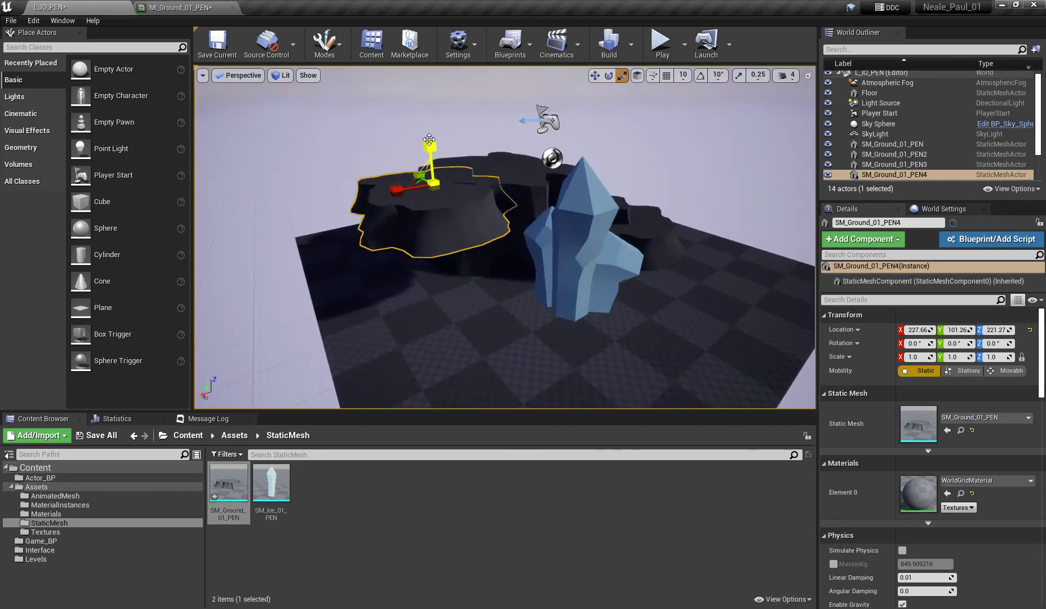
drag(429, 140, 429, 107)
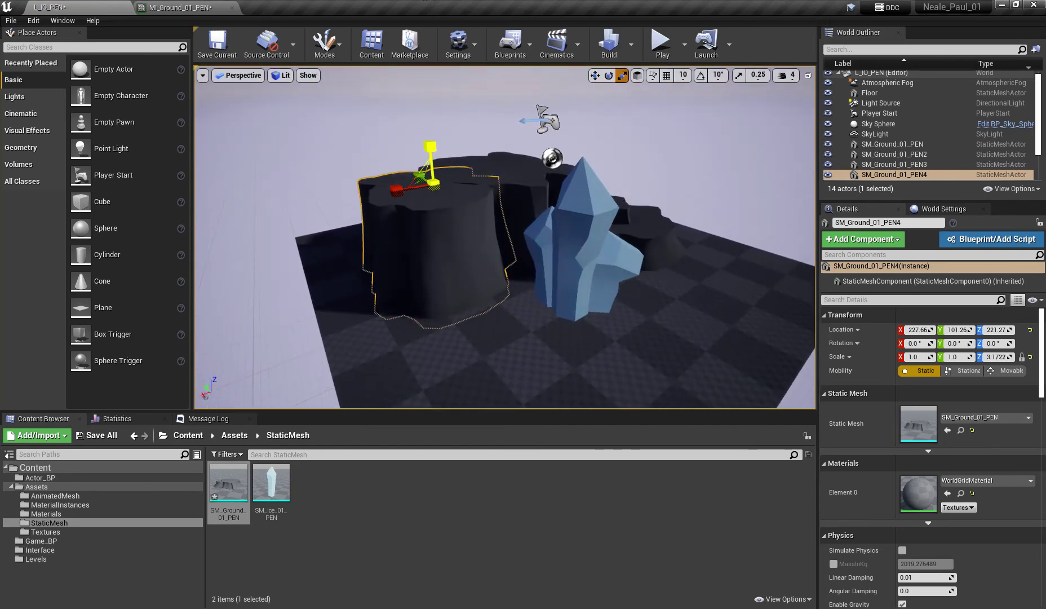
drag(430, 152, 428, 124)
Step: Rotate the new top ground piece about 87° around Z and check the stacked tiers
key(e)
drag(419, 175, 10, 354)
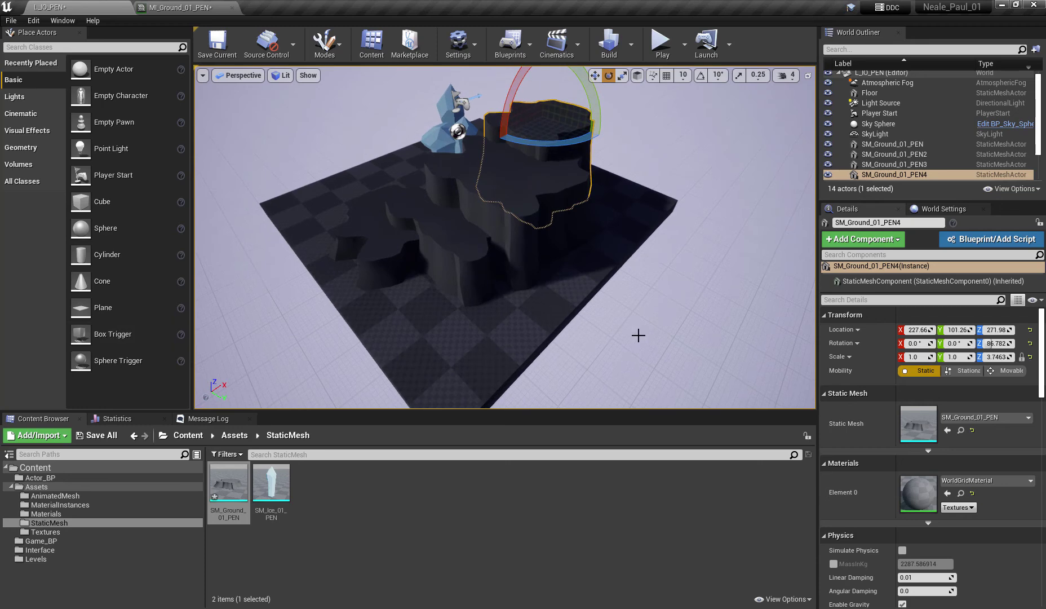
click(640, 323)
alt+drag(621, 265, 628, 242)
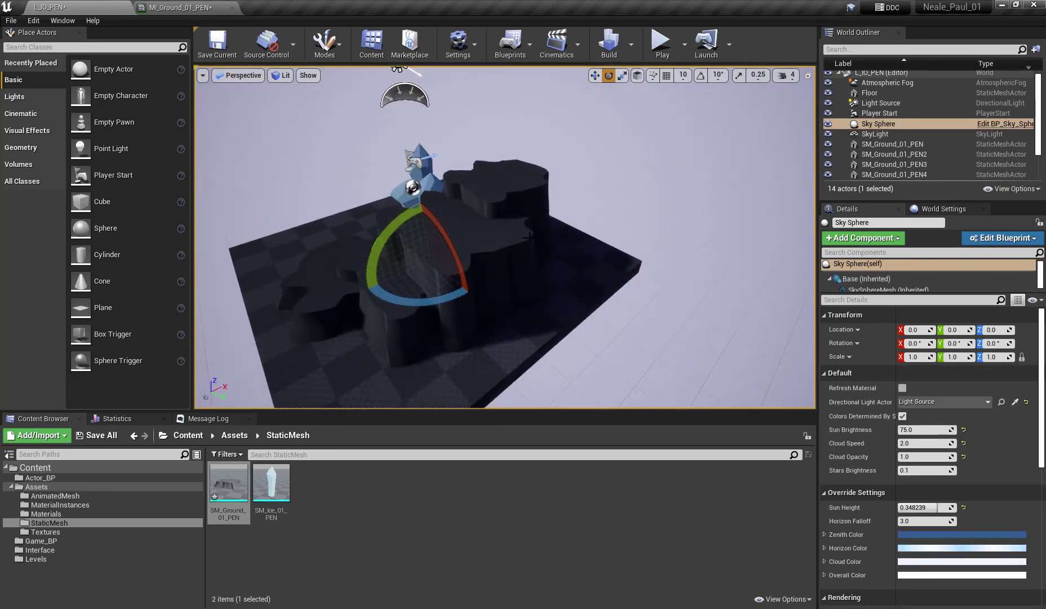
alt+drag(597, 317, 628, 321)
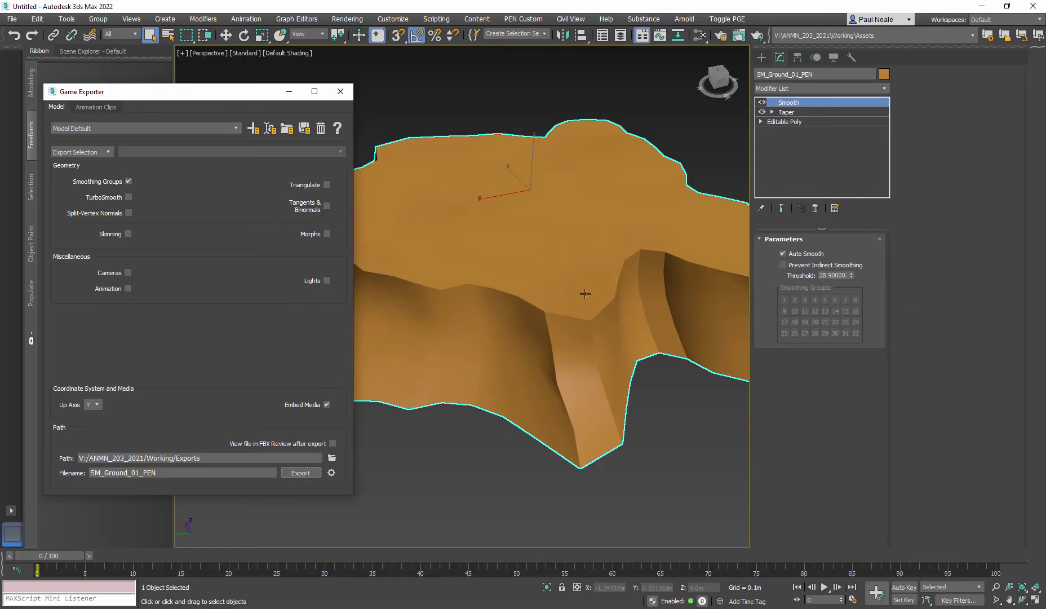
Step: Switch to 3ds Max, display edged faces, and add a Chamfer modifier above Smooth on SM_Ground_01_PEN
click(591, 290)
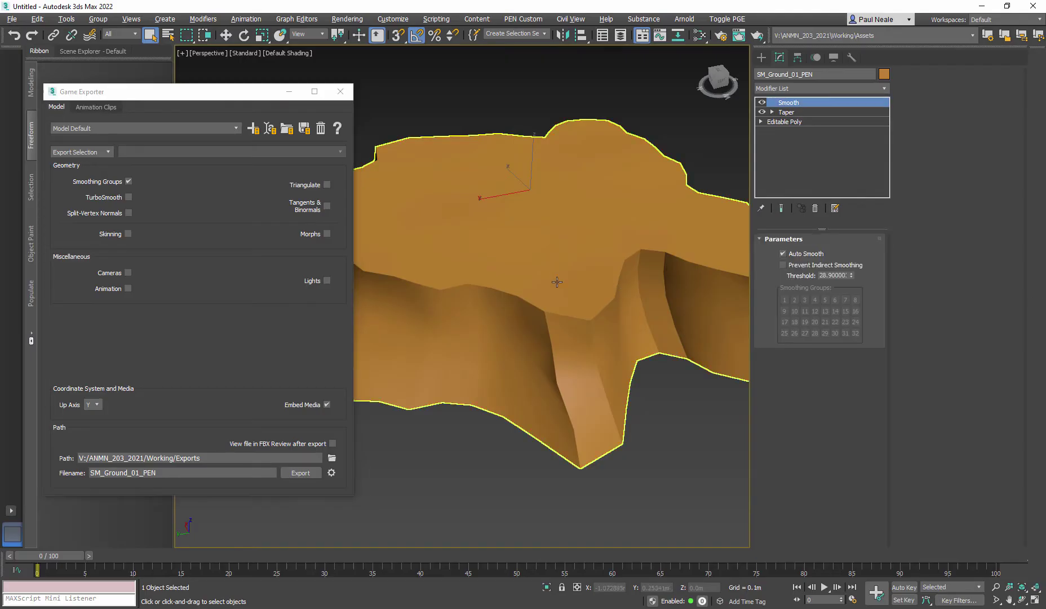
alt+middle_drag(557, 282, 459, 318)
key(F4)
alt+middle_drag(699, 347, 577, 338)
text(x)
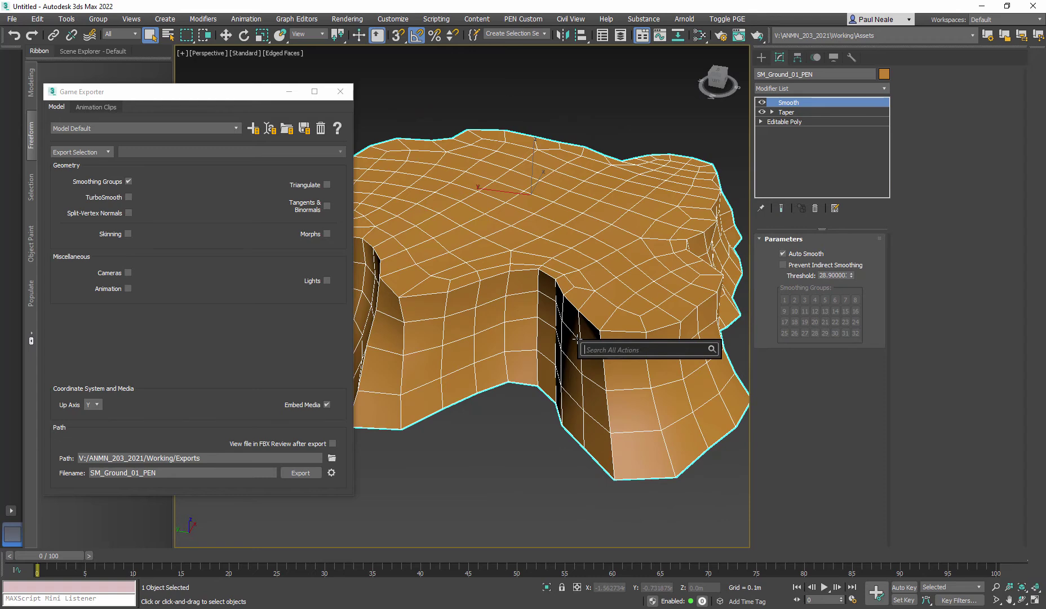
text(cham)
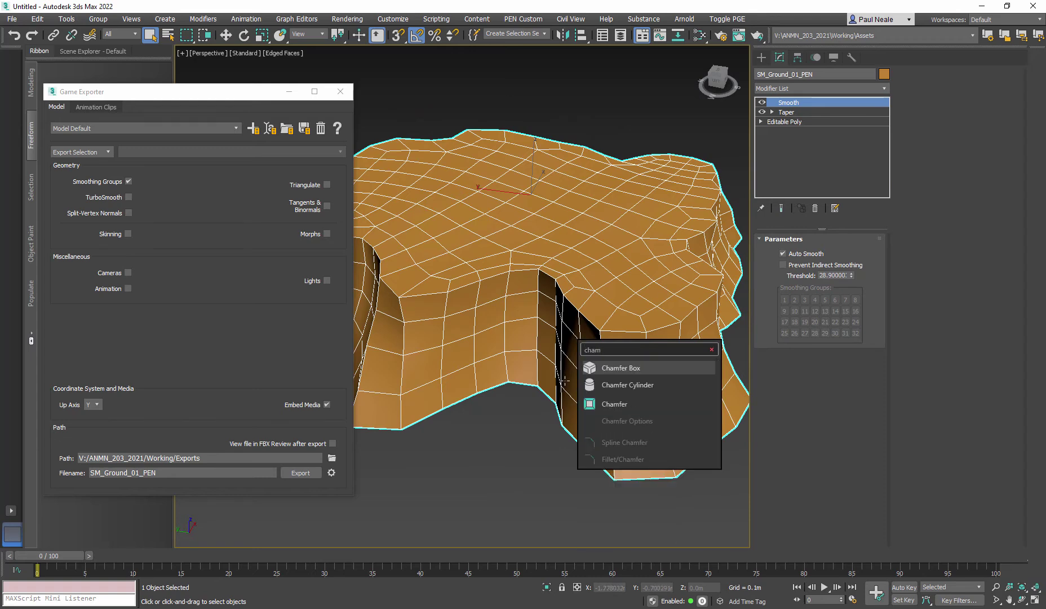
click(622, 405)
Step: Set the Chamfer modifier's mitering to Tri
mouse_move(644, 366)
alt+middle_down()
mouse_move(638, 348)
mouse_move(611, 344)
alt+middle_up()
scroll(654, 315, up, 3)
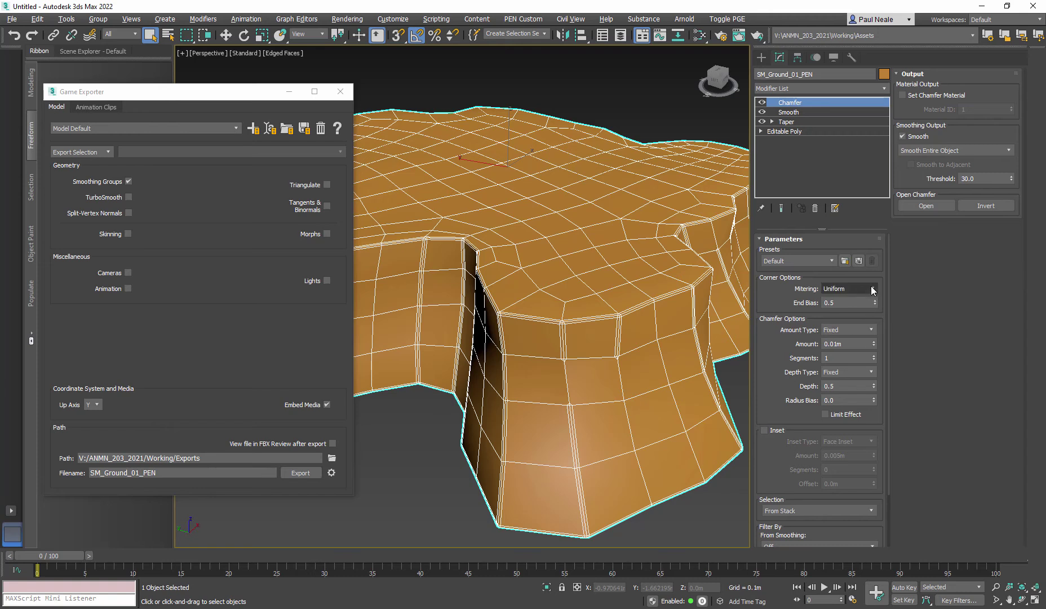
click(872, 328)
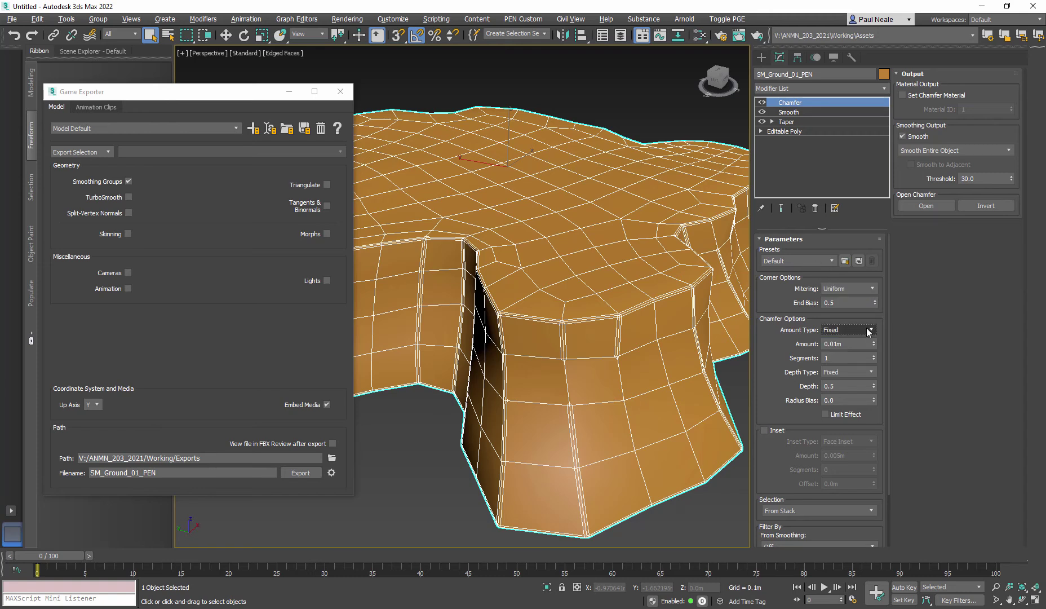
click(874, 373)
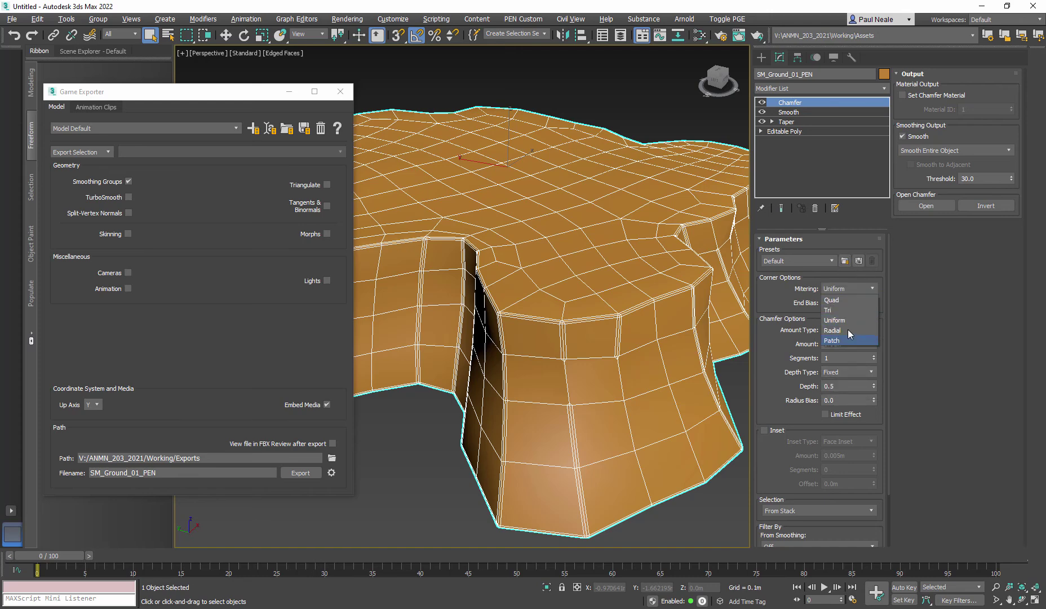
click(844, 310)
alt+middle_drag(643, 367, 608, 304)
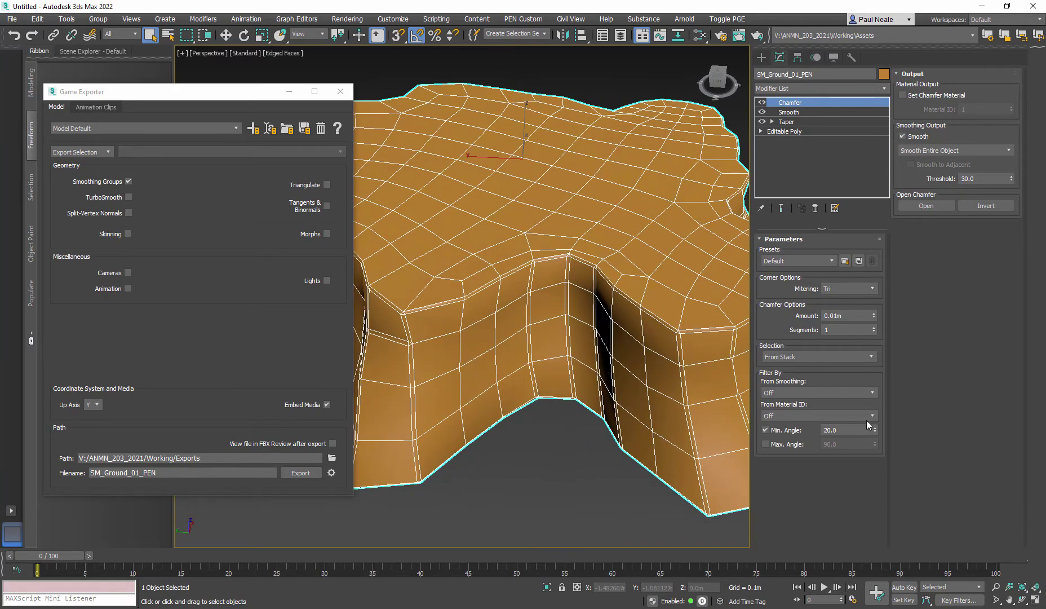
Step: Raise the chamfer's minimum angle filter to about 71.2 to limit it to the sharpest edges
drag(876, 430, 883, 414)
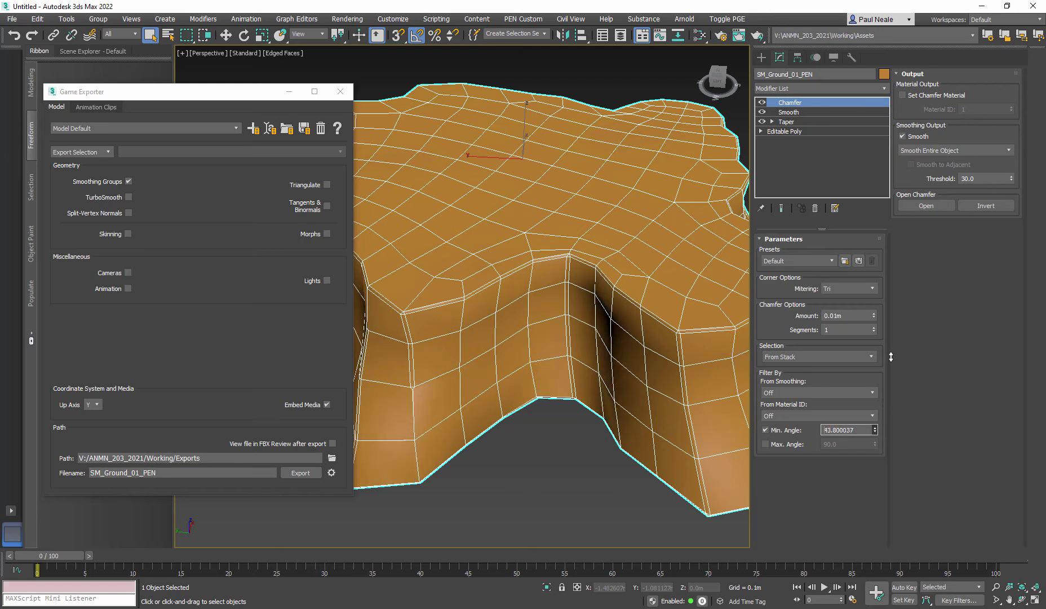
drag(891, 350, 880, 283)
alt+middle_drag(665, 327, 530, 327)
scroll(592, 333, down, 4)
scroll(554, 319, up, 5)
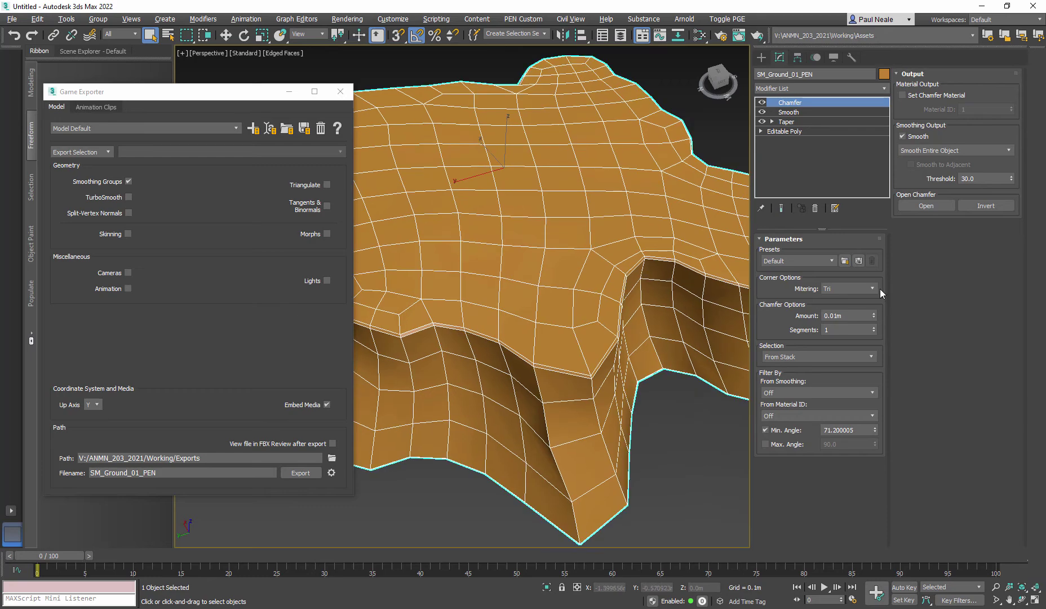
Step: Set the chamfer amount to about 0.0096 m and turn off the edged-faces display
drag(875, 314, 877, 312)
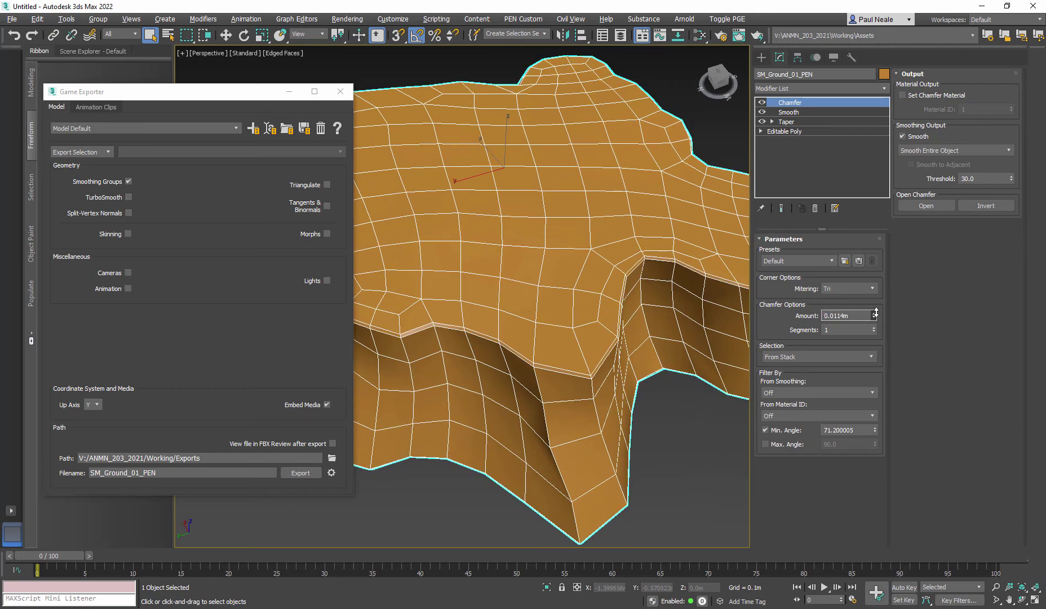
mouse_move(609, 344)
alt+middle_down()
mouse_move(588, 320)
mouse_move(696, 349)
mouse_move(730, 333)
mouse_move(781, 353)
alt+middle_up()
key(F4)
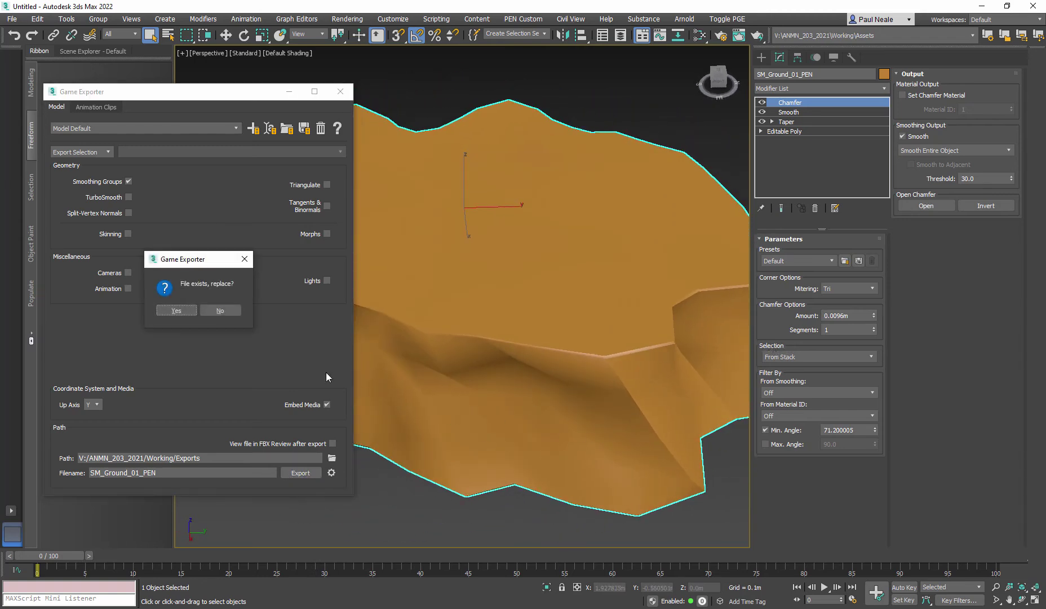
Step: Export the chamfered island as SM_Ground_01_PEN, replacing the existing file
click(177, 311)
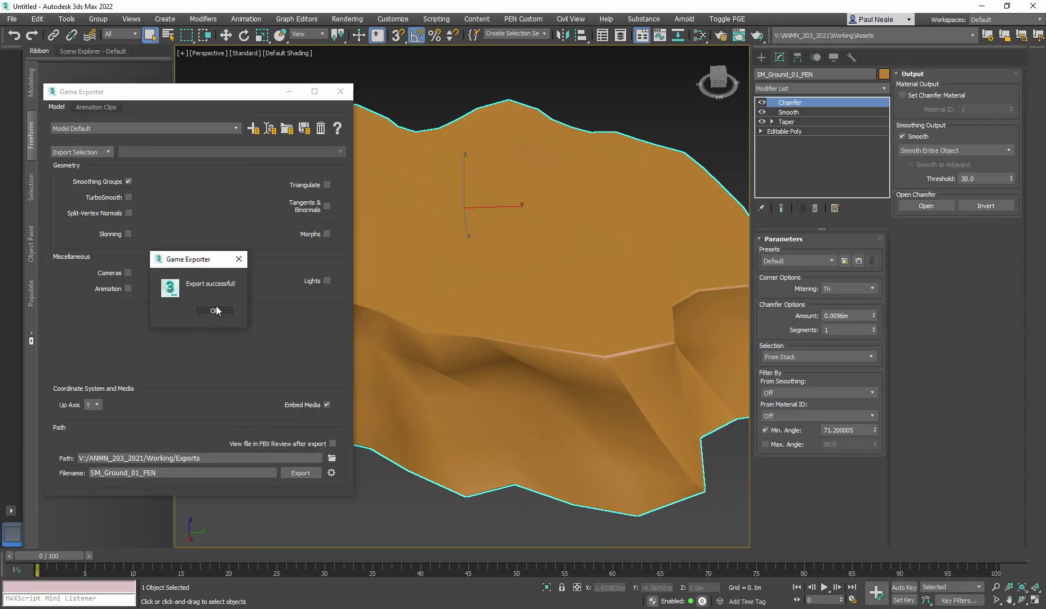
click(215, 310)
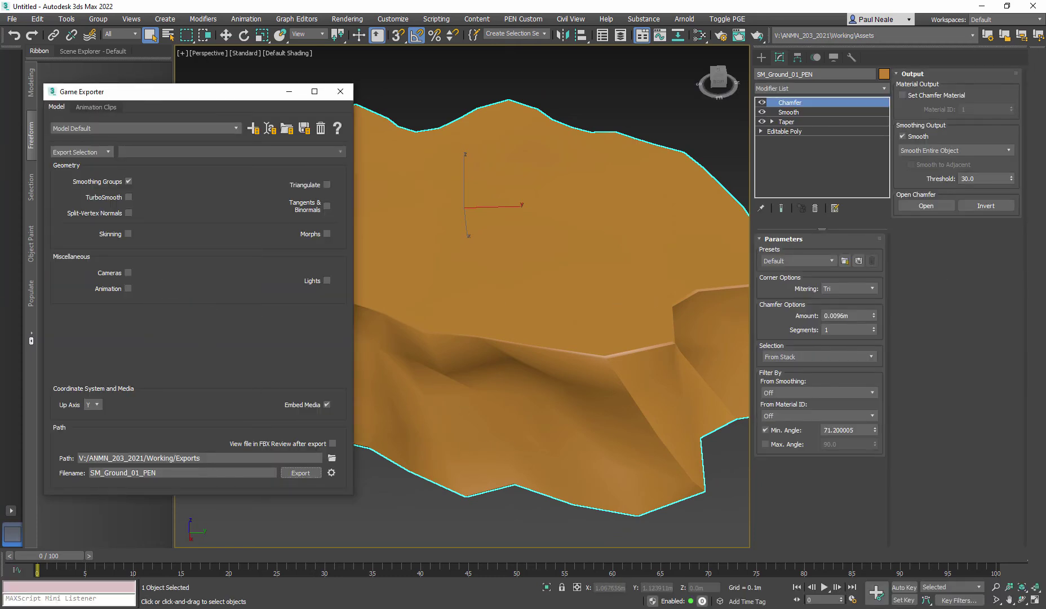
Step: Switch to Unreal Editor and reimport the SM_Ground_01_PEN static mesh with its chamfered edges
mouse_move(1045, 264)
click(987, 308)
right_click(223, 488)
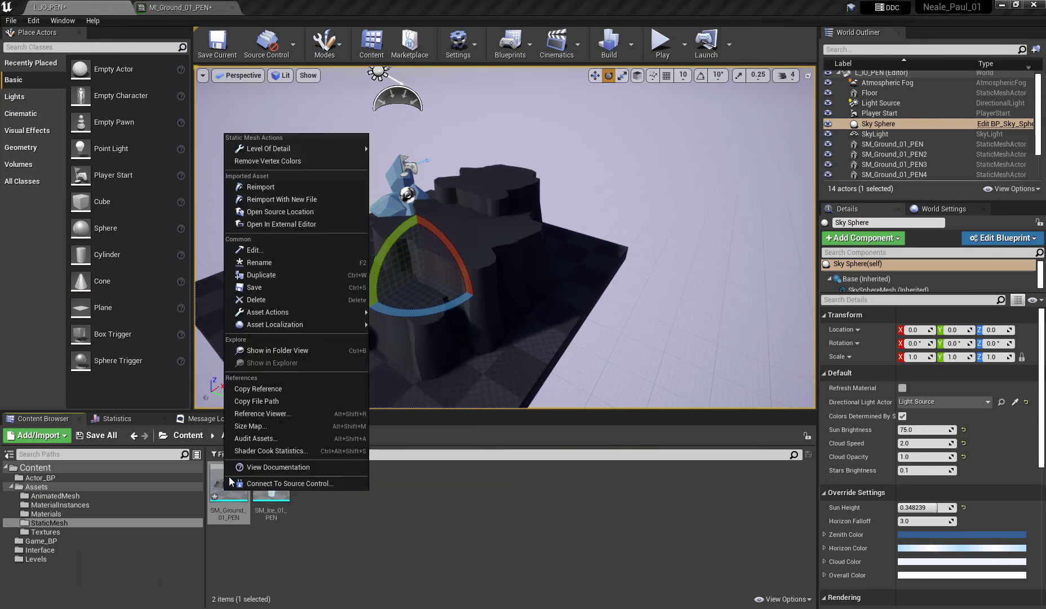
click(281, 186)
Step: Examine the chamfered rims and overall shape of the stacked island tiers from several angles
right_drag(575, 300, 589, 301)
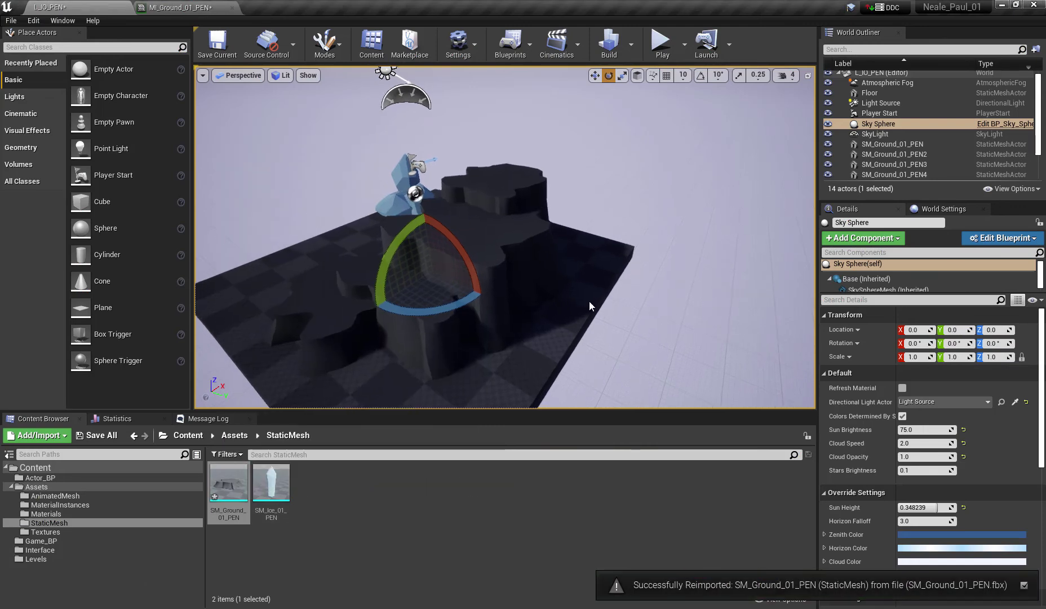
click(437, 310)
alt+right_drag(522, 352, 564, 351)
alt+drag(540, 350, 612, 311)
right_drag(663, 310, 635, 338)
scroll(614, 324, up, 3)
scroll(593, 346, down, 8)
alt+right_drag(592, 304, 579, 285)
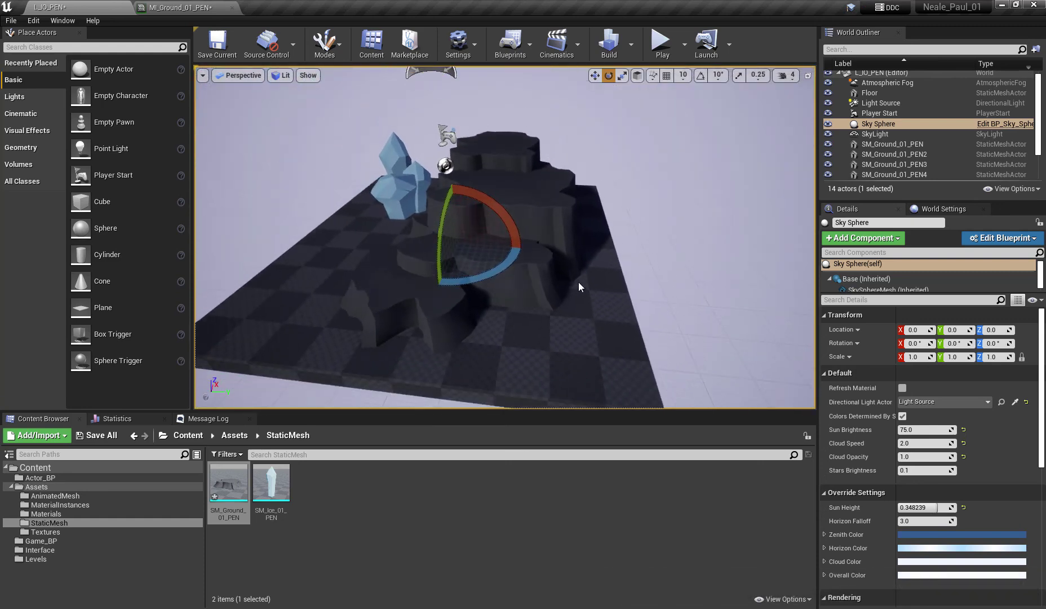
mouse_move(579, 285)
alt+mouse_down()
mouse_move(502, 322)
mouse_move(609, 330)
mouse_move(659, 350)
mouse_move(451, 298)
mouse_move(586, 333)
mouse_move(676, 338)
mouse_move(479, 330)
mouse_move(675, 242)
mouse_move(719, 255)
mouse_move(626, 307)
mouse_move(637, 305)
mouse_move(564, 265)
mouse_move(558, 237)
mouse_move(570, 304)
alt+mouse_up()
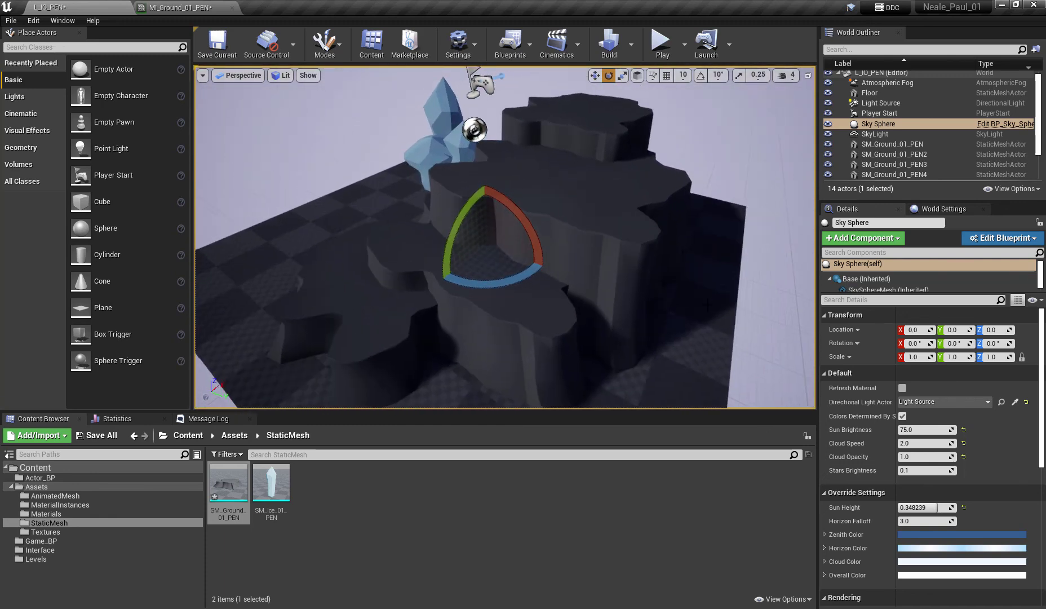